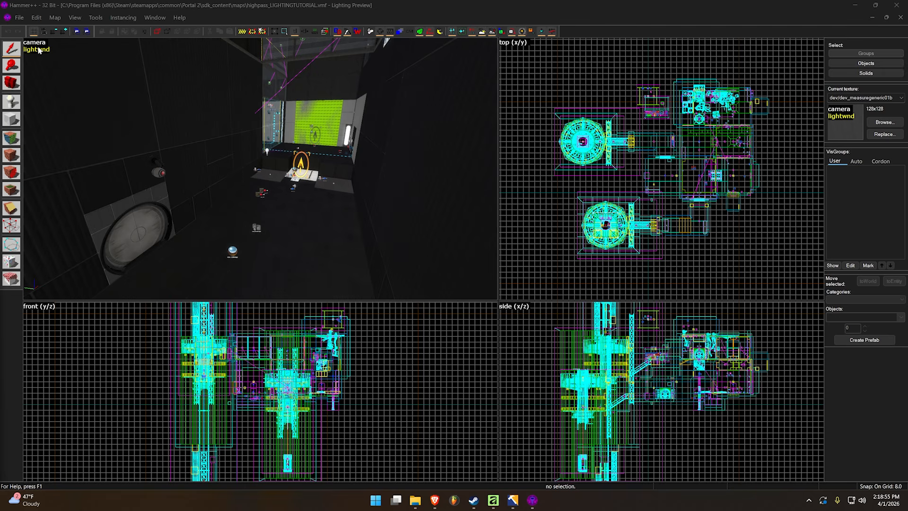
Find the standalone light entity near the round door in the dark chamber and open its object properties
key("z")
key("d")
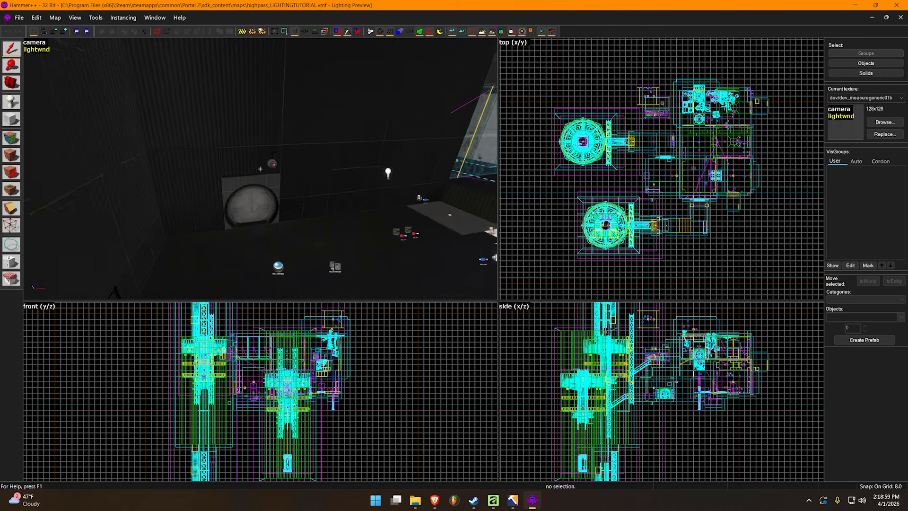
key("s")
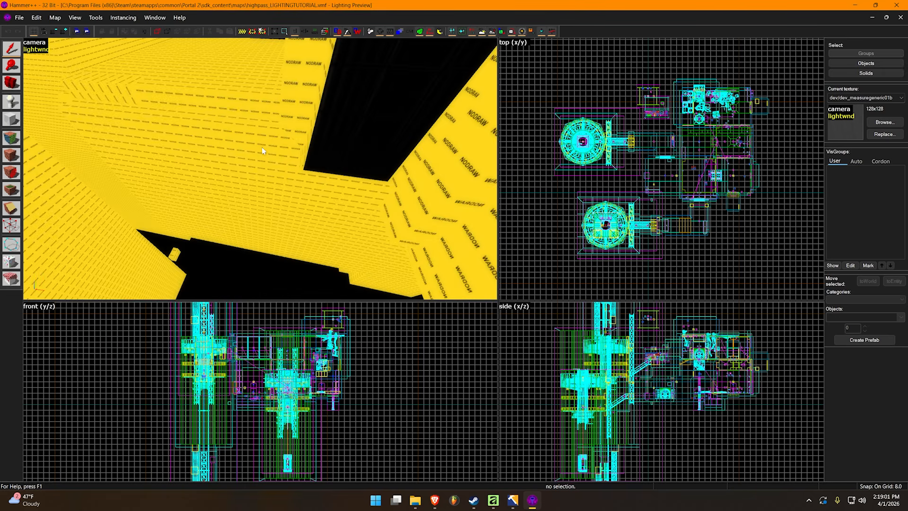
key("w")
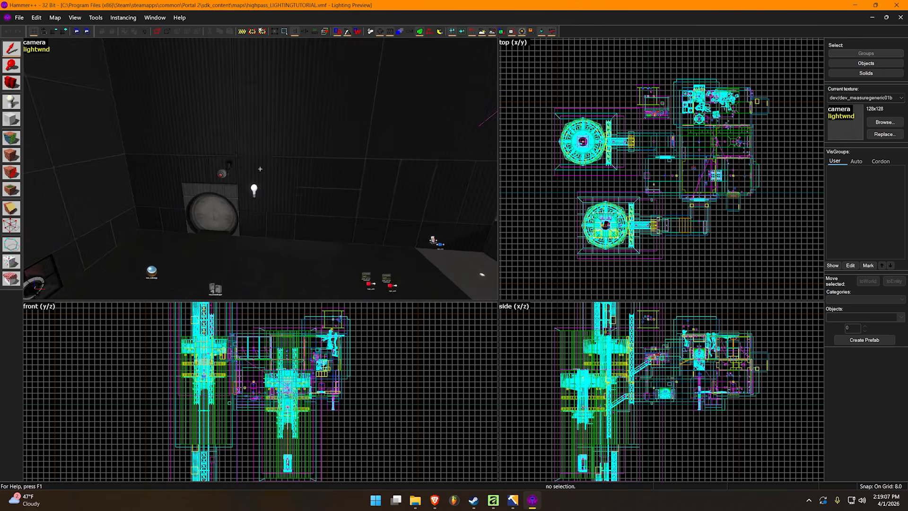
key("z")
double_click(263, 189)
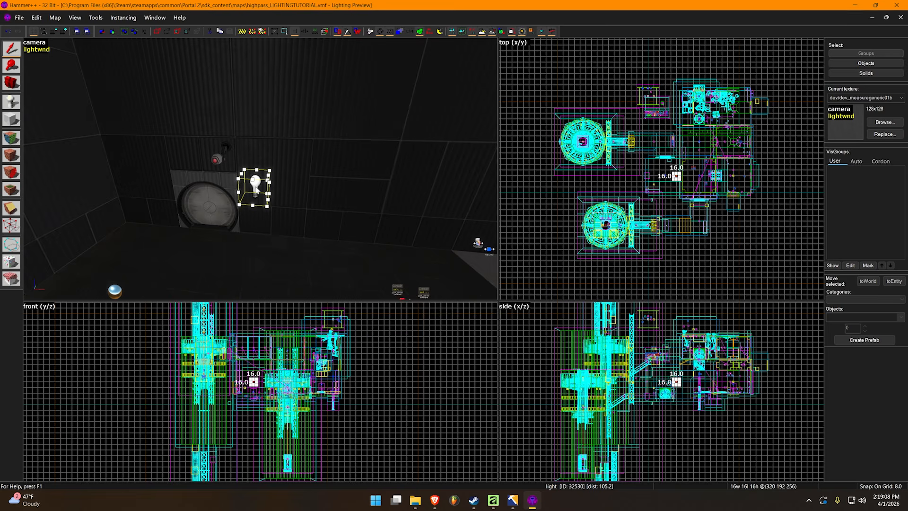
Set the light's Constant falloff to 0 and its Quadratic falloff to 1, and apply the change
left_click_drag(363, 144, 247, 113)
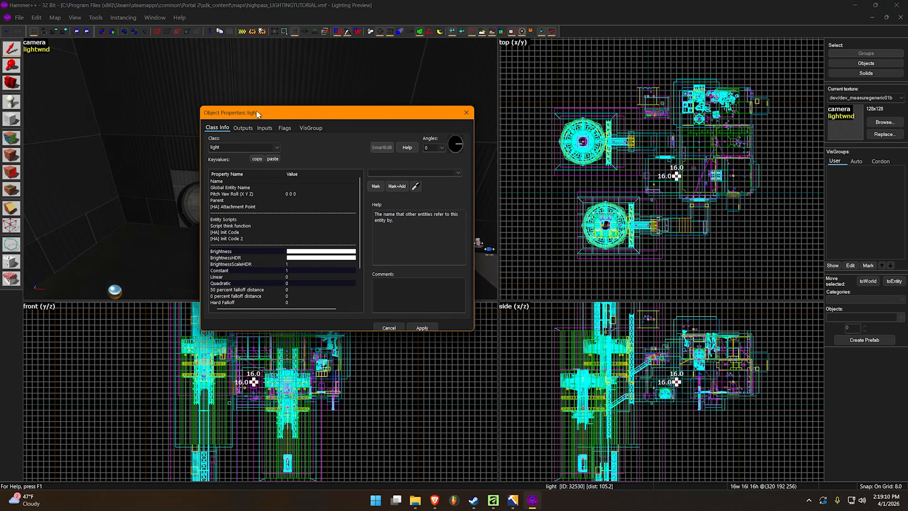
left_click_drag(330, 131, 330, 126)
left_click(372, 296)
type("1")
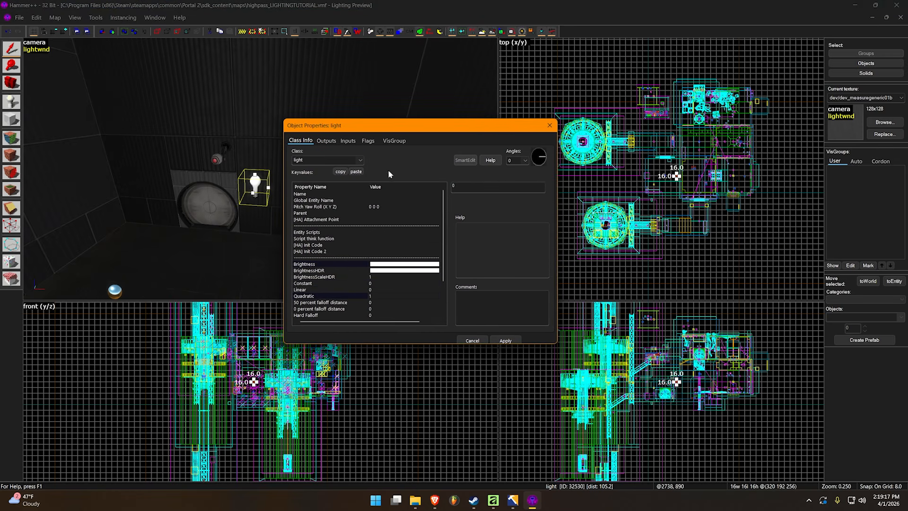
left_click(506, 341)
Examine the light's brightness value and its Constant, Linear and Quadratic falloff properties
left_click(375, 264)
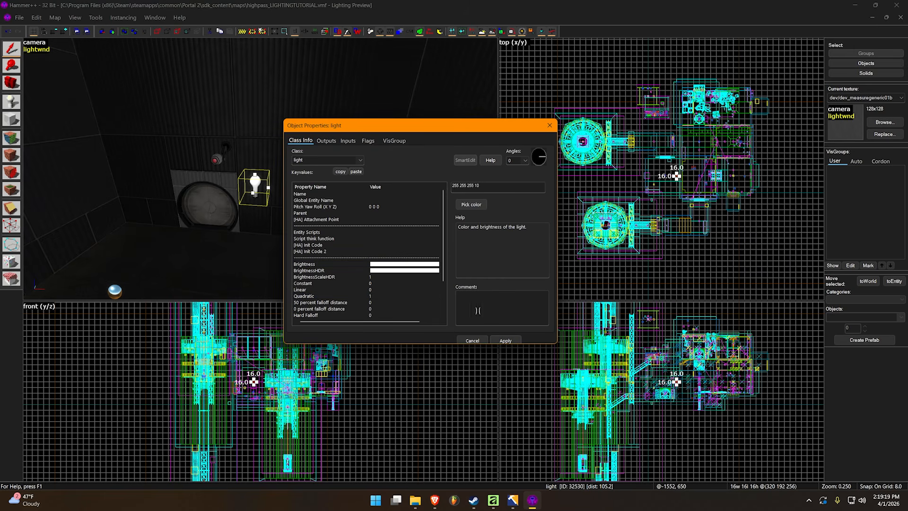
left_click(504, 340)
scroll(373, 255, "down", 2)
left_click(378, 245)
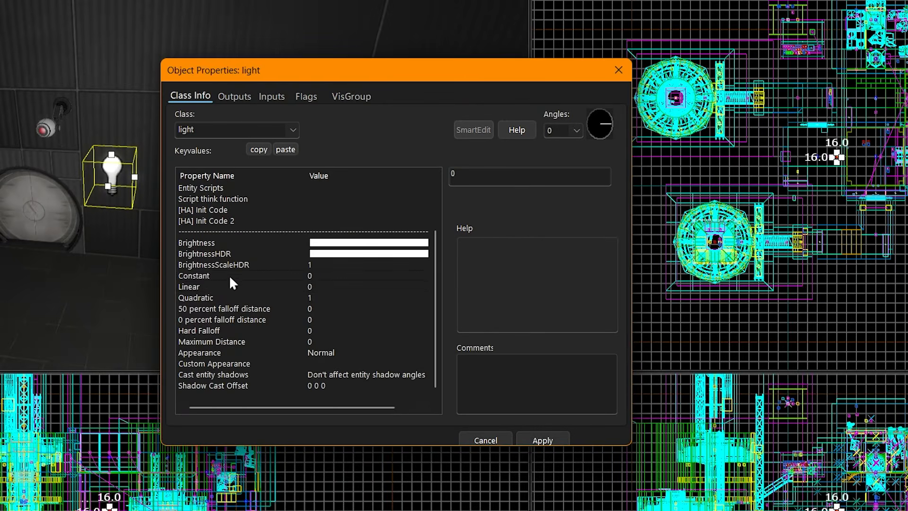
left_click(204, 295)
left_click(321, 275)
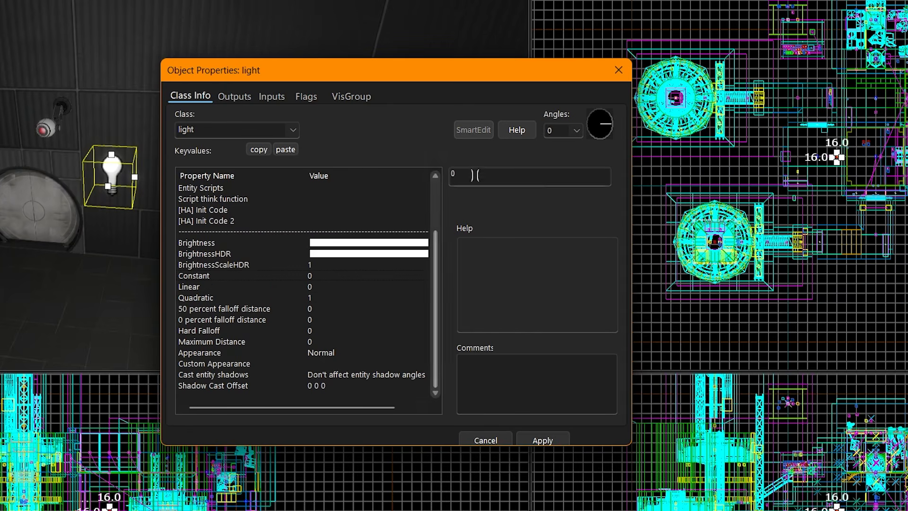
left_click(318, 297)
Move the properties window clear of the 3D view and place the light right against the side wall
left_click_drag(307, 60, 390, 91)
left_click_drag(392, 102, 798, 114)
left_click_drag(656, 152, 710, 190)
key("z")
key("s")
key("z")
left_click(243, 178)
left_click_drag(244, 180, 280, 181)
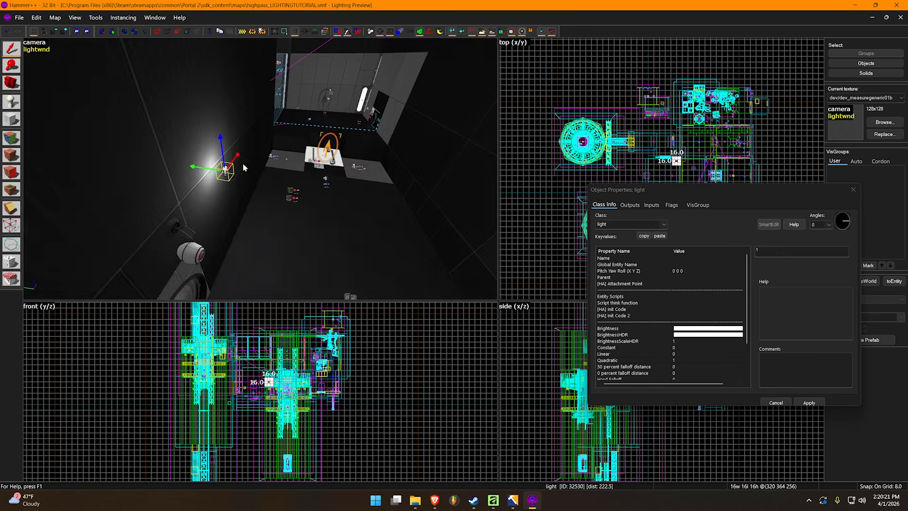
scroll(227, 169, "up", 4)
mouse_move(208, 169)
left_mouse_down()
mouse_move(156, 171)
mouse_move(192, 175)
left_mouse_up()
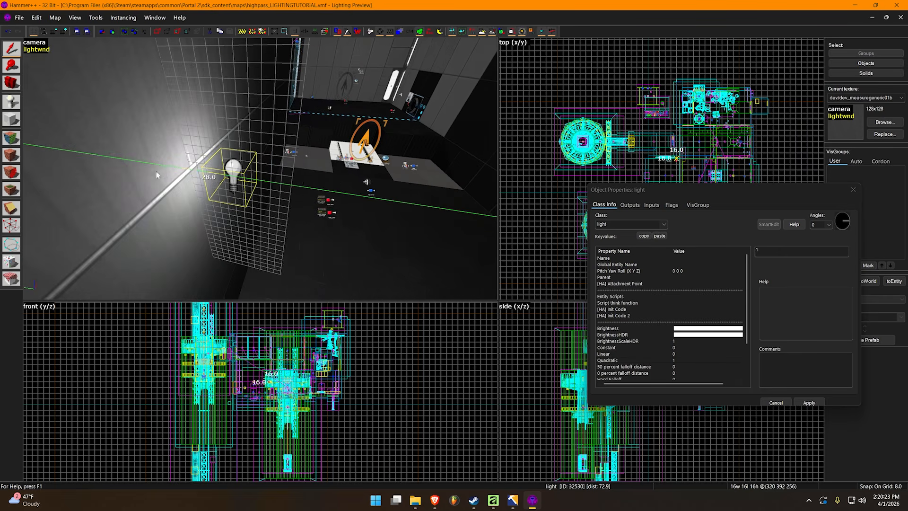
key("Escape")
Reselect the light at the wall and move it away in stages, well into the open room
key("z")
key("z")
left_click(276, 172)
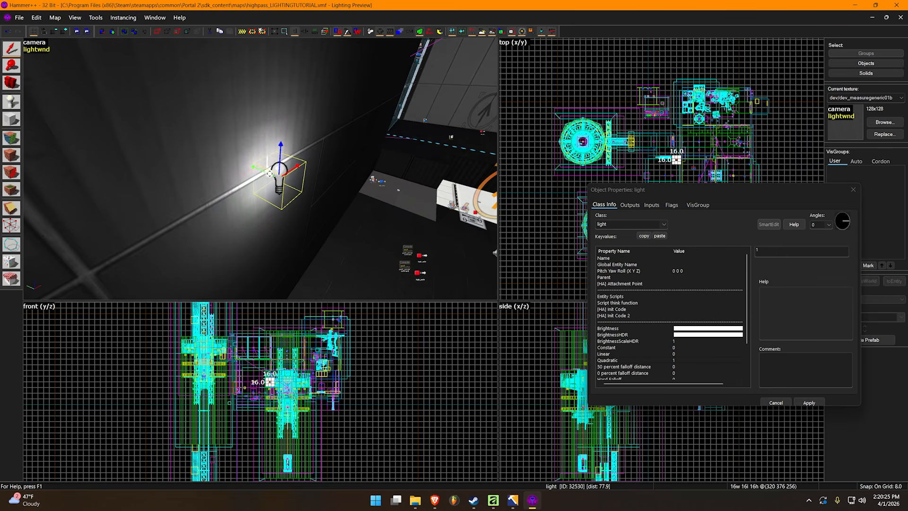
left_click_drag(255, 167, 330, 210)
key("Escape")
key("z")
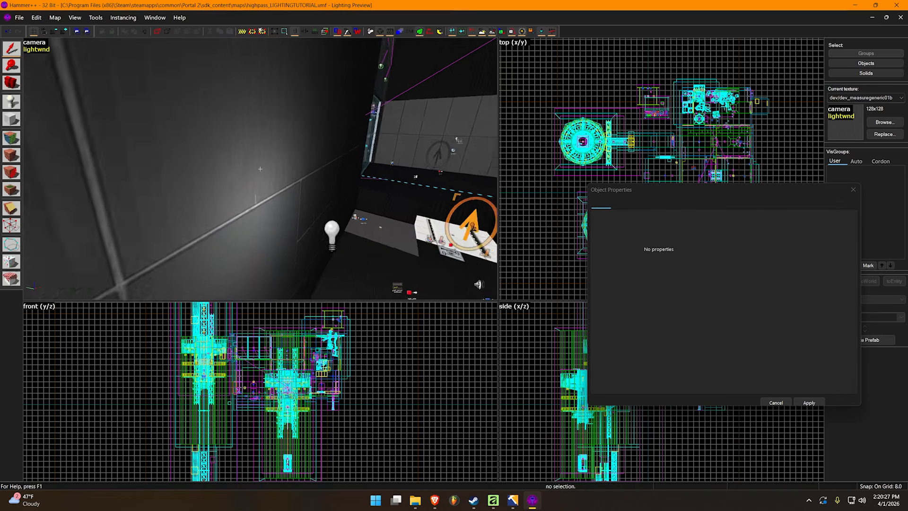
key("s")
key("z")
left_click(276, 193)
left_click_drag(256, 190, 345, 232)
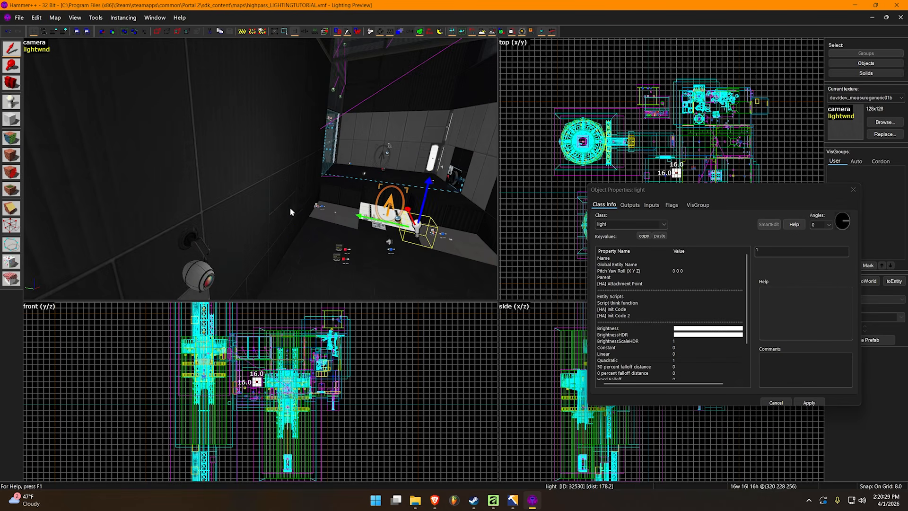
Move the light back toward the side wall to 320 316 256 and deselect it
key("z")
key("s")
key("z")
left_click_drag(260, 180, 204, 189)
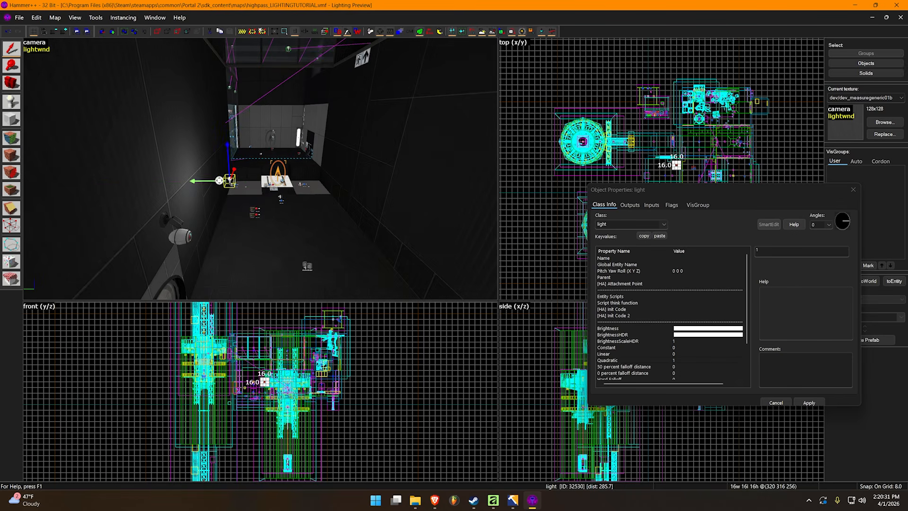
key("Escape")
Check the quadratic glow on the wall up close, reselect the light and shift it slightly to 320 320 256
key("z")
key("w")
key("z")
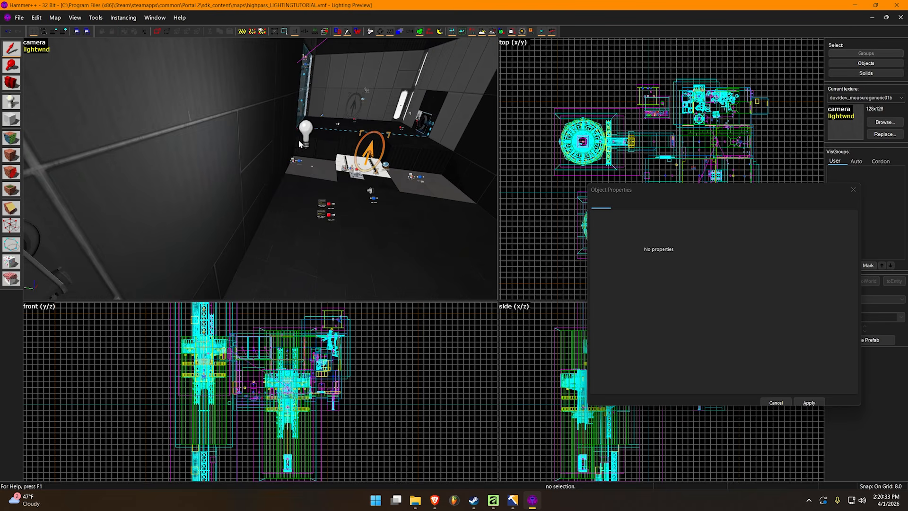
left_click(301, 140)
key("z")
key("s")
key("z")
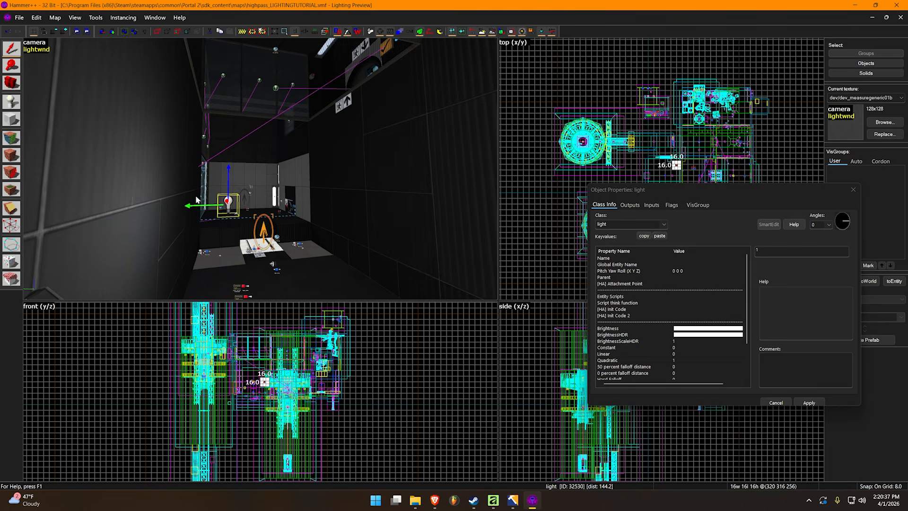
key("z")
key("z")
mouse_move(253, 186)
left_mouse_down()
mouse_move(206, 185)
mouse_move(251, 186)
left_mouse_up()
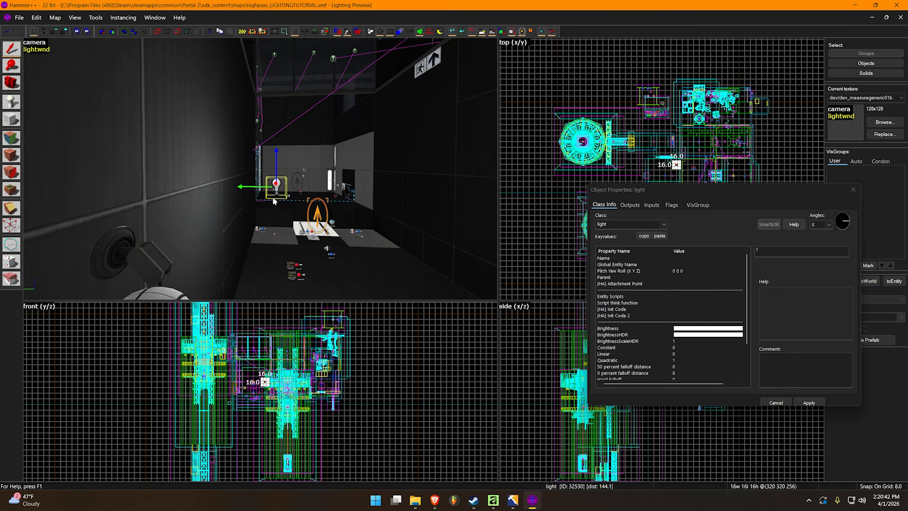
Set the light's Linear falloff to 1 and its Quadratic falloff to 0, and apply the change
left_click(676, 354)
type("1")
left_click_drag(765, 252, 743, 256)
left_click(680, 361)
type("0")
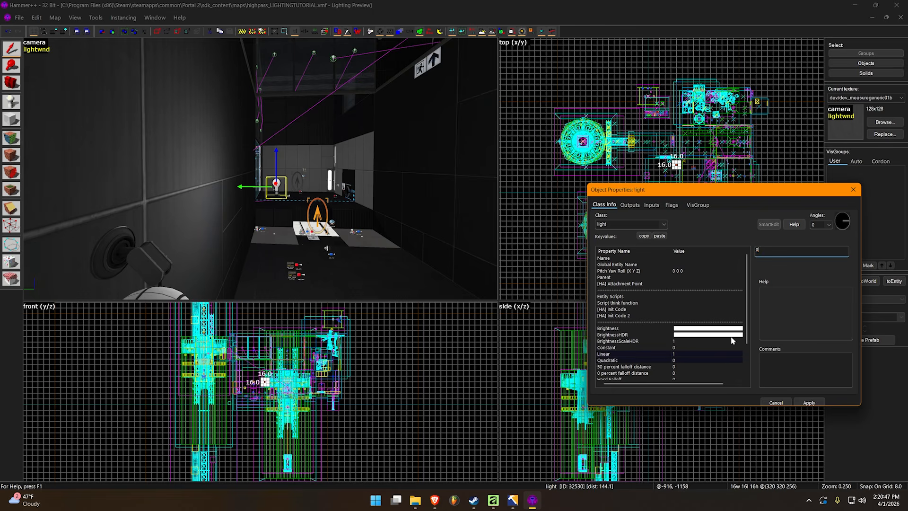
key("Return")
Move the light 72 units away from the side wall to 320 248 256
left_click_drag(255, 186, 336, 206)
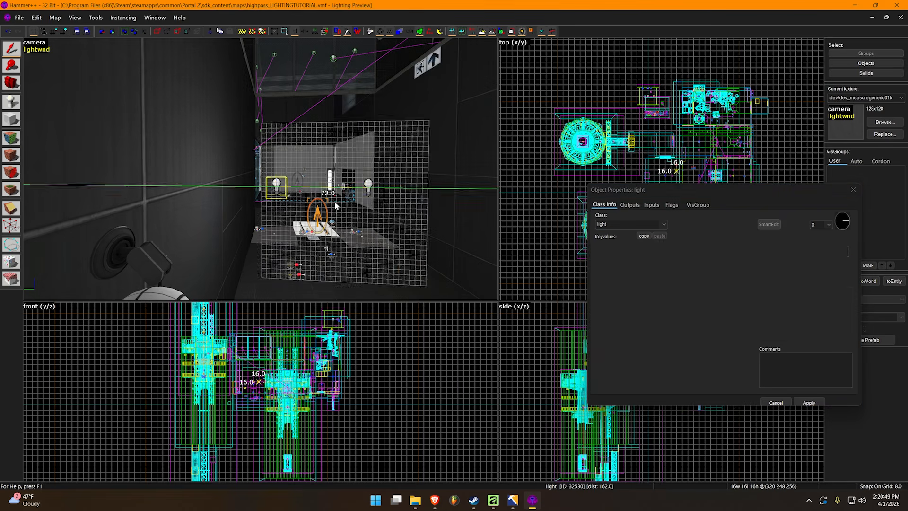
key("z")
key("s")
key("d")
key("z")
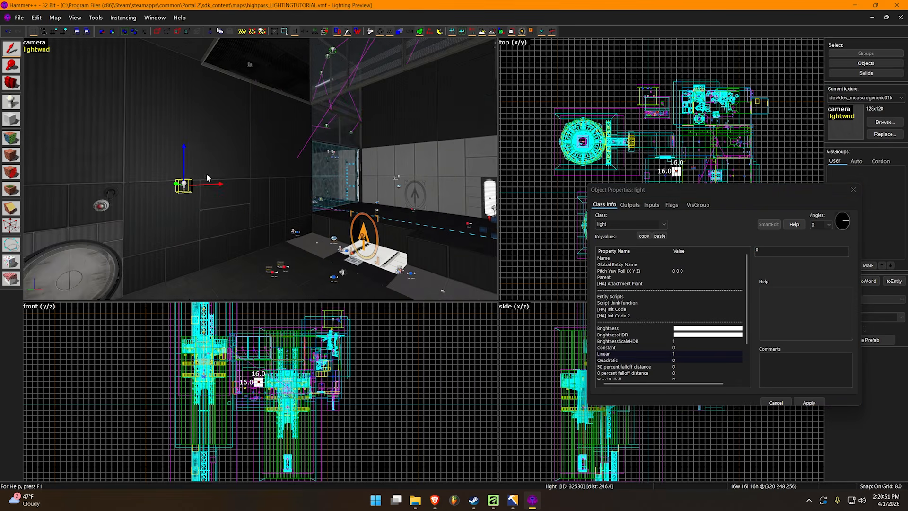
Reselect the light and move it farther along and higher in the room, to 136 248 316
left_click(135, 198)
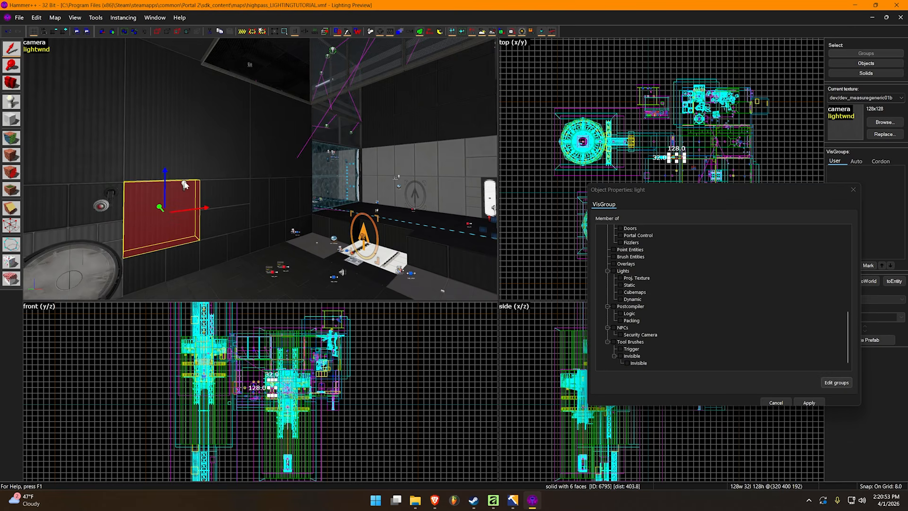
left_click(184, 185)
key("z")
key("d")
key("z")
left_click_drag(354, 188, 252, 120)
key("z")
key("a")
key("z")
Set the light's Linear falloff to 0 and its Constant falloff to 1, and apply the changes
left_click(677, 354)
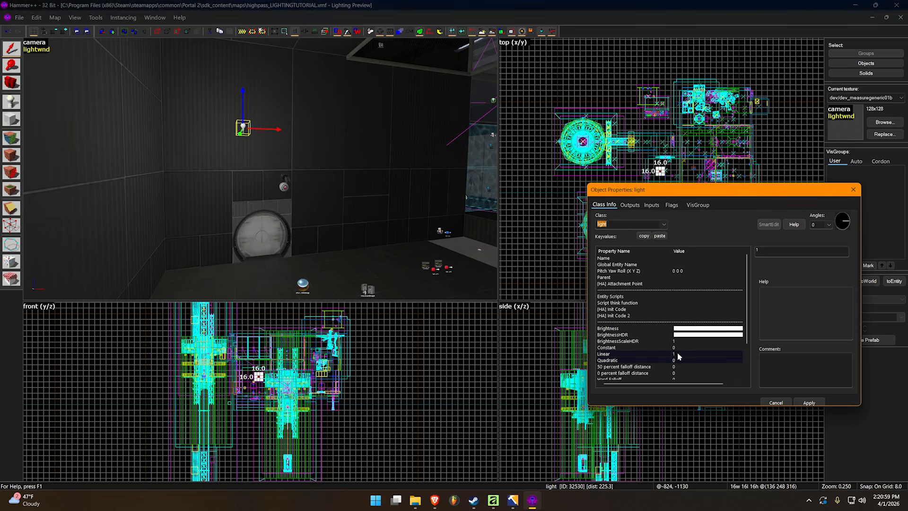
left_click_drag(762, 250, 742, 251)
type("-0")
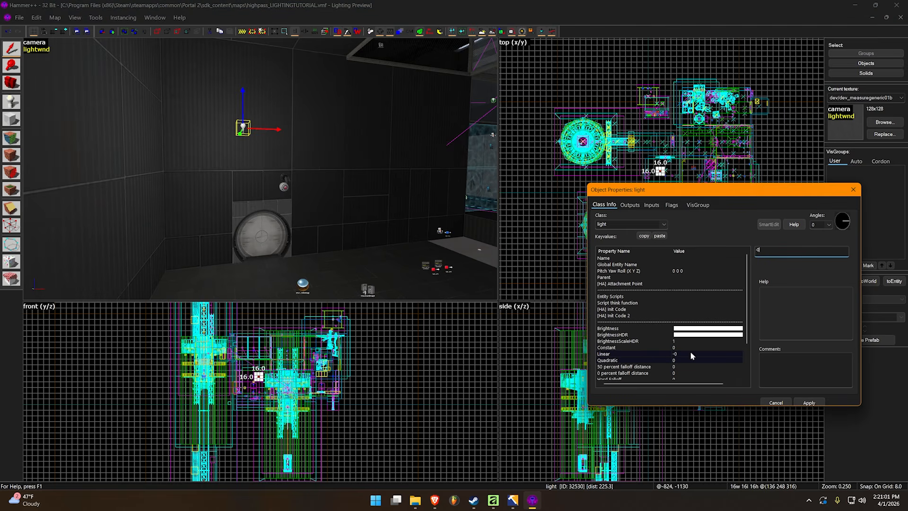
key("BackSpace")
key("BackSpace")
type("0")
key("Return")
left_click_drag(760, 252, 752, 254)
type("1")
key("Return")
Inspect how far the constant-falloff light reaches across the chamber and onto the distant white wall panels
key("z")
key("z")
key("z")
key("w")
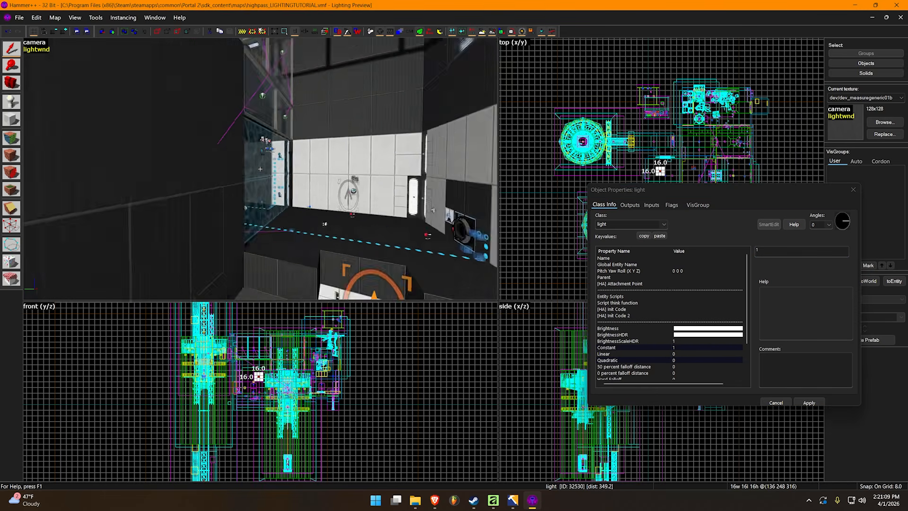
key("z")
key("z")
key("w")
key("z")
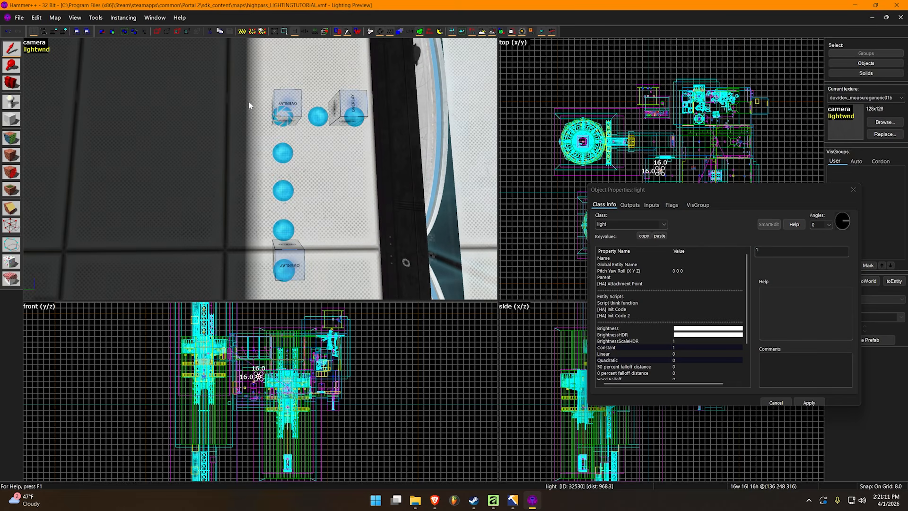
key("a")
key("z")
key("s")
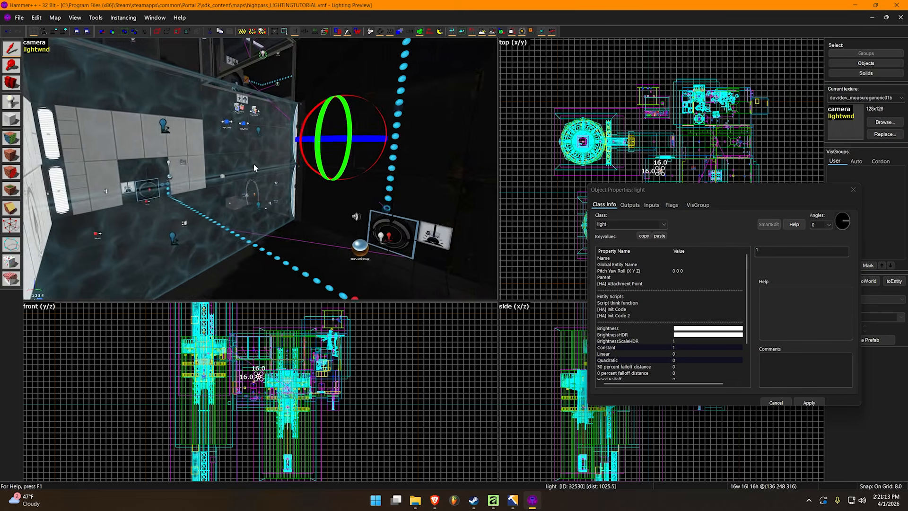
key("z")
Examine the evenly lit chamber walls from across the map and return to the light entity
key("Escape")
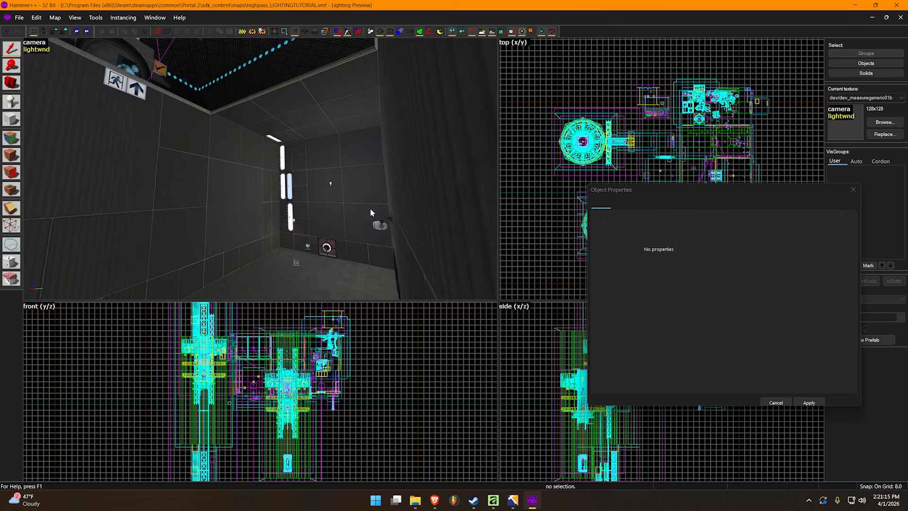
left_click(329, 185)
key("z")
key("w")
key("s")
key("z")
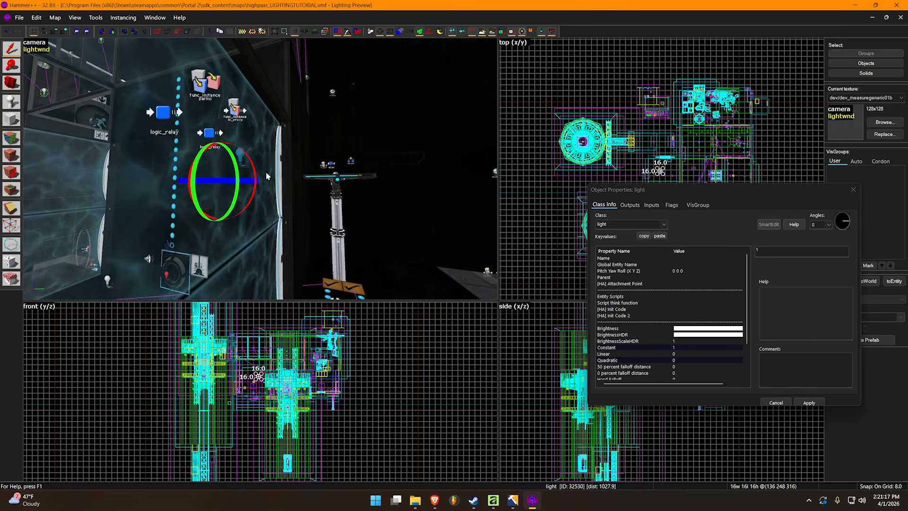
key("a")
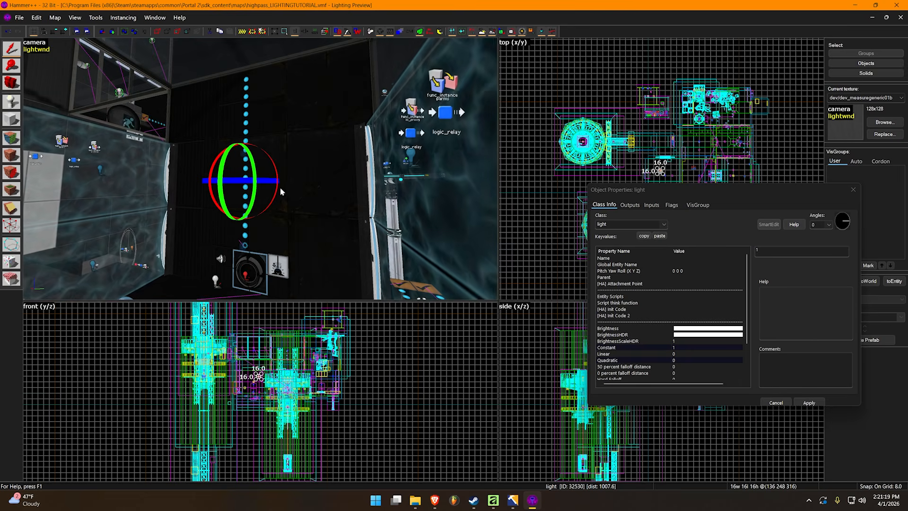
key("z")
key("w")
key("z")
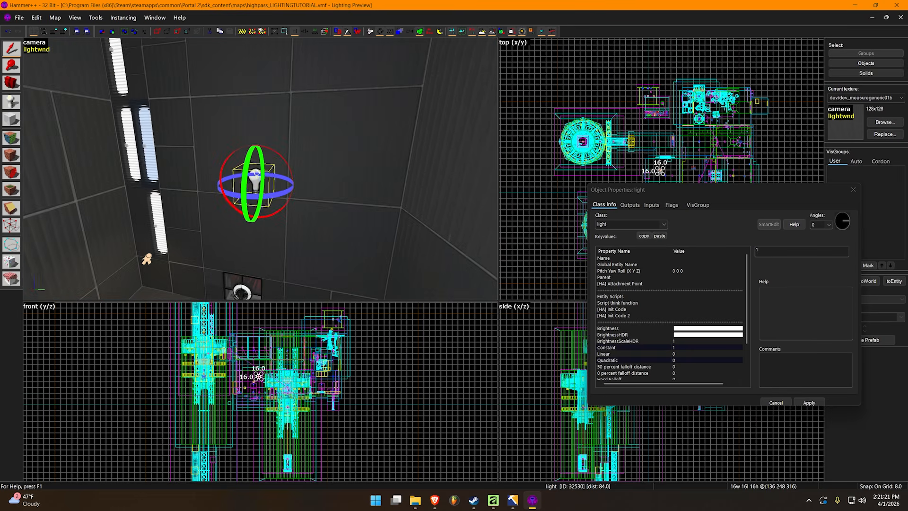
Switch the light from rotation to resize handles and move it against the side wall at 136 360 316
left_click(268, 173)
left_click(251, 185)
key("z")
key("s")
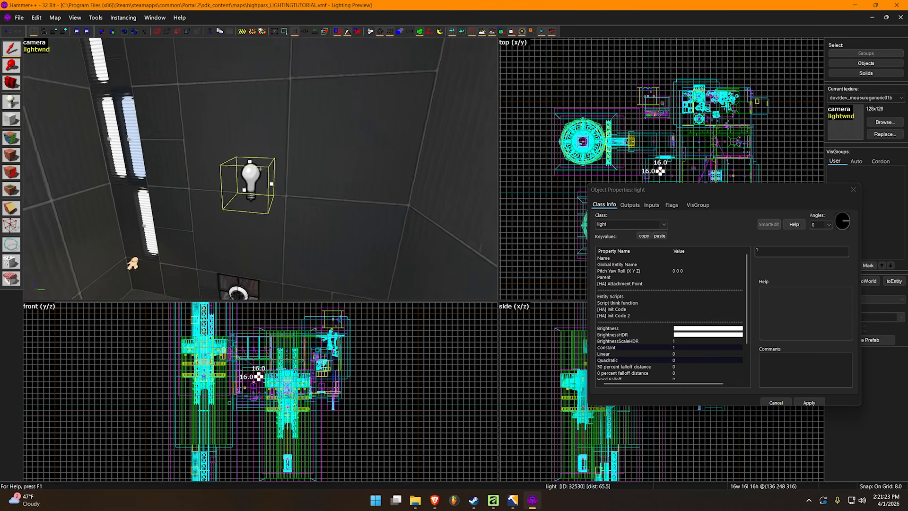
key("z")
left_click_drag(248, 154, 384, 164)
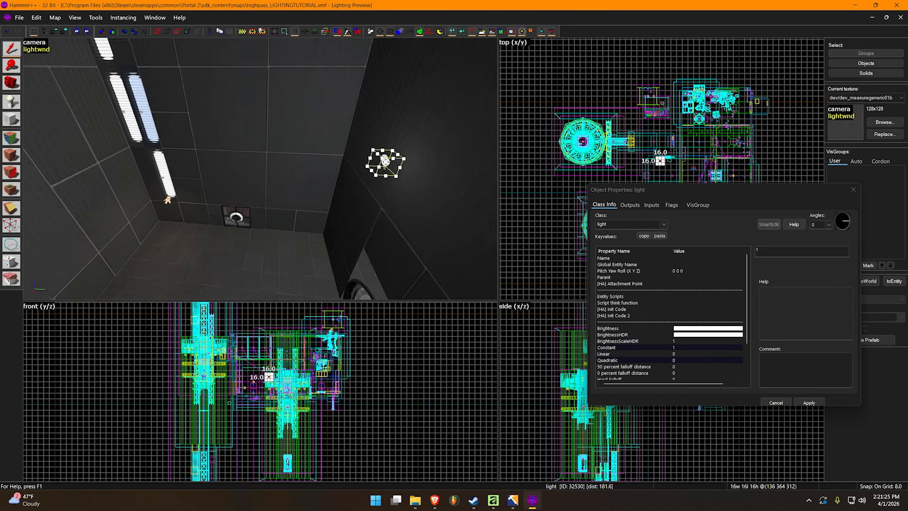
key("d")
left_click_drag(320, 162, 228, 175)
Examine the wall around the constant-falloff light from close up and from farther back in the room
key("z")
key("a")
key("z")
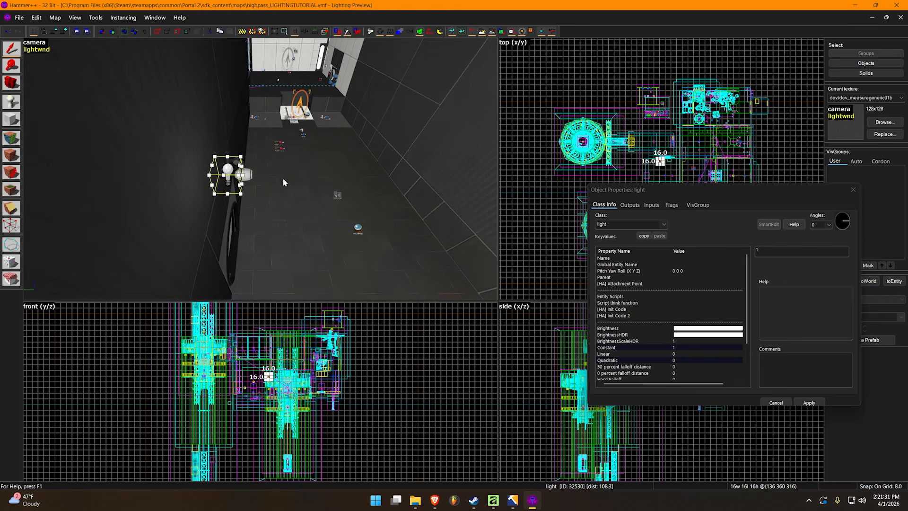
key("w")
key("z")
key("s")
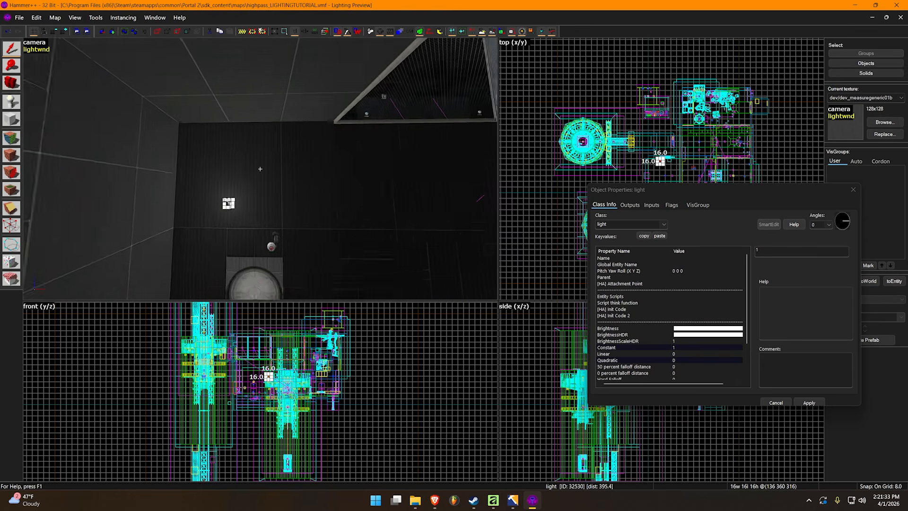
key("w")
key("z")
key("w")
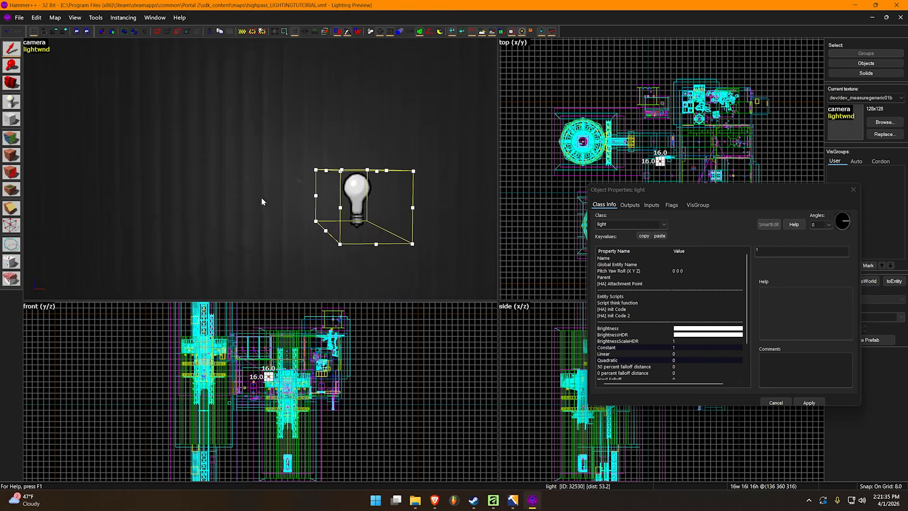
key("z")
key("a")
key("z")
key("d")
key("z")
key("s")
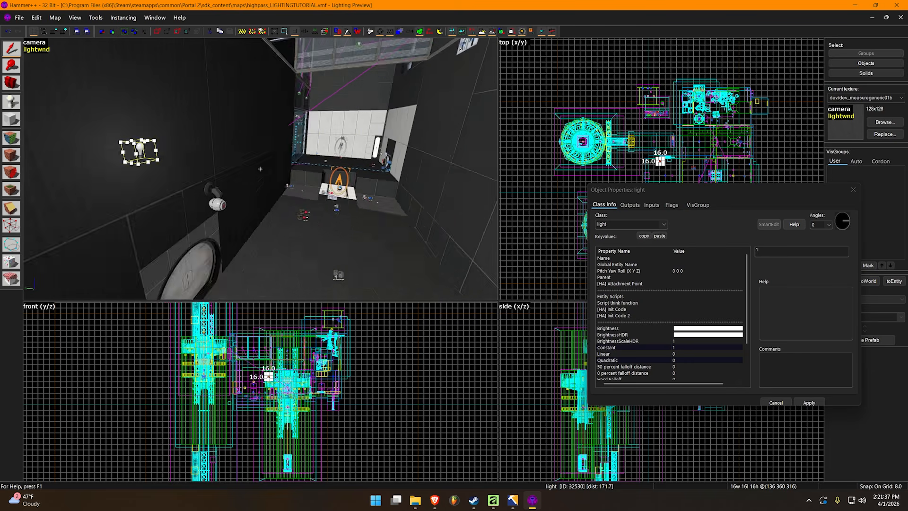
Move the light away from the side wall into the middle of the room, to 136 188 316
key("z")
left_click_drag(204, 176, 400, 182)
key("z")
key("d")
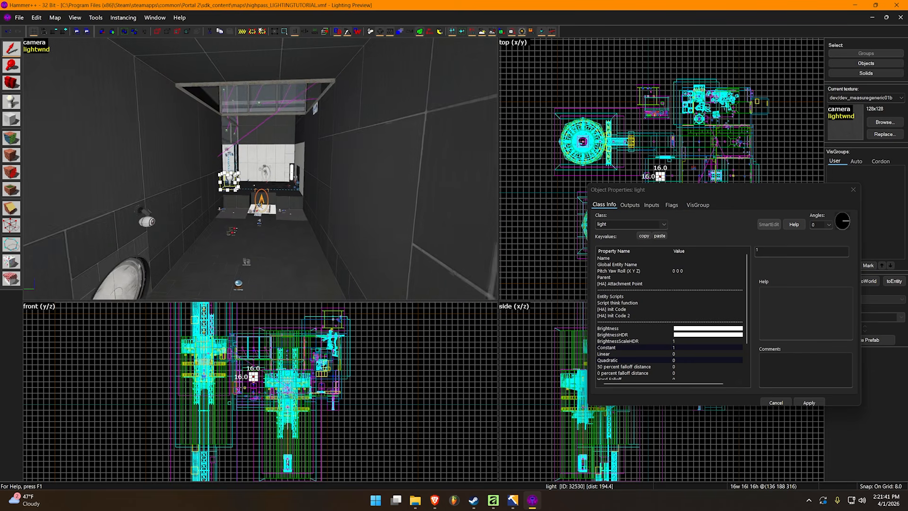
Run a full bake of the lighting preview with the light in the middle of the room
key("z")
left_click(37, 49)
left_click(71, 49)
left_click(154, 32)
Lower the light toward the floor to 136 172 272 and view it in the chamber
key("z")
key("z")
left_click_drag(307, 114, 299, 198)
left_click_drag(398, 124, 317, 180)
key("z")
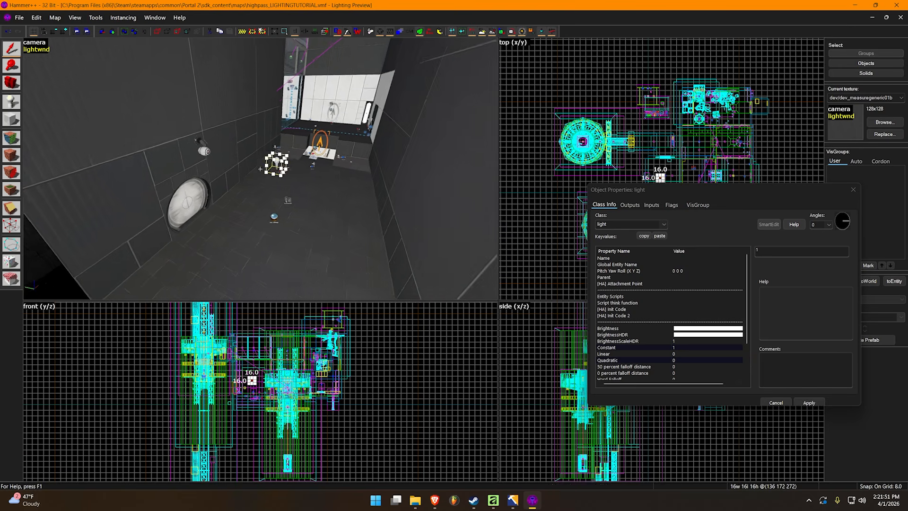
key("w")
key("z")
left_click(37, 49)
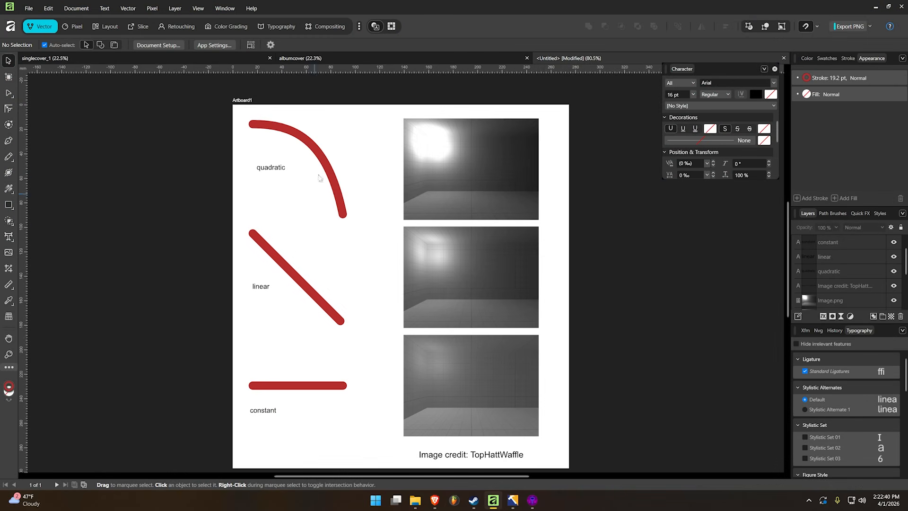
Switch to the falloff diagram in Affinity and look over its quadratic, linear and constant curves and sample images
left_click(284, 168)
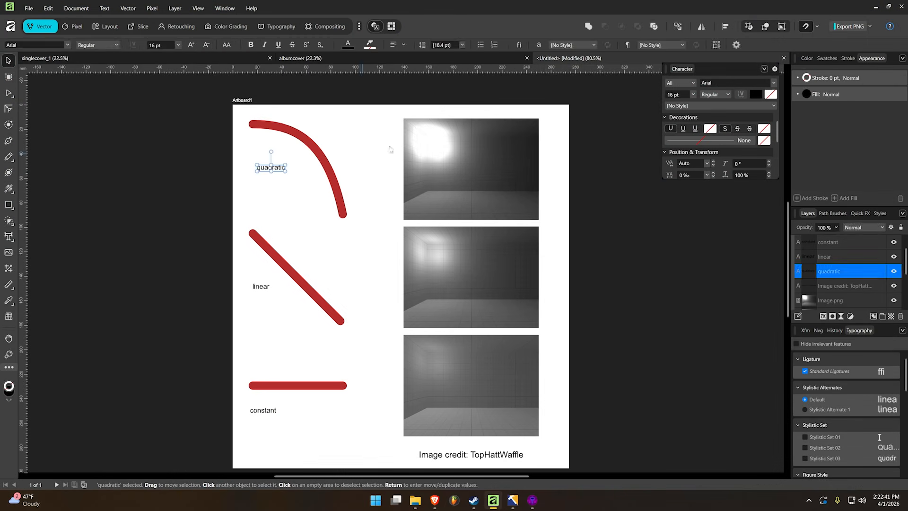
left_click(636, 240)
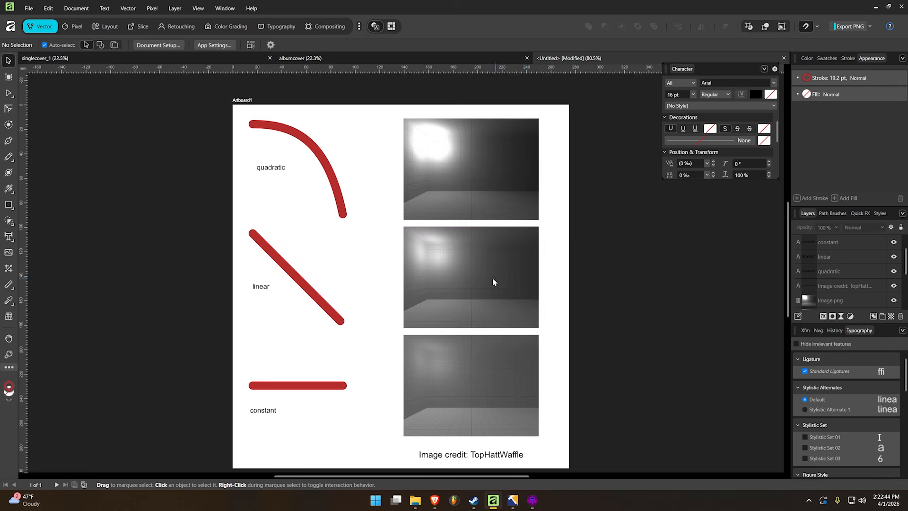
scroll(364, 192, "up", 3)
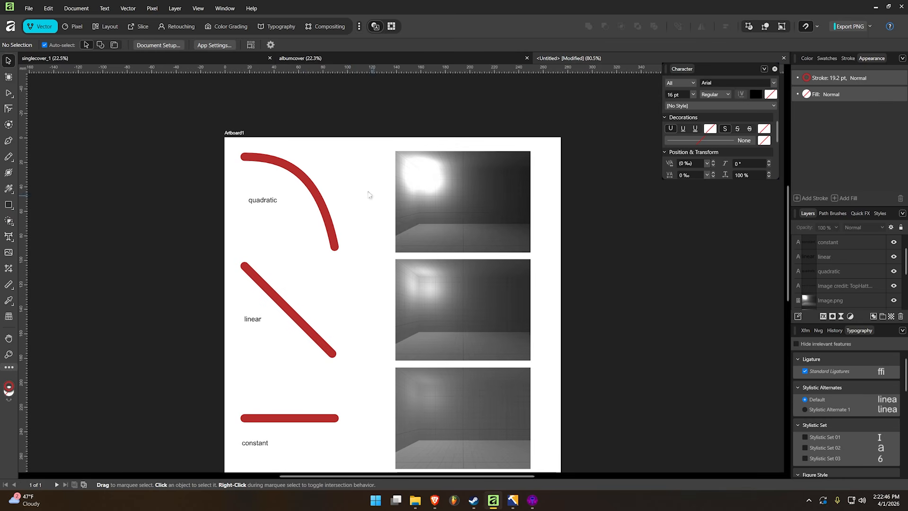
scroll(331, 201, "up", 3)
middle_click_drag(436, 230, 366, 254)
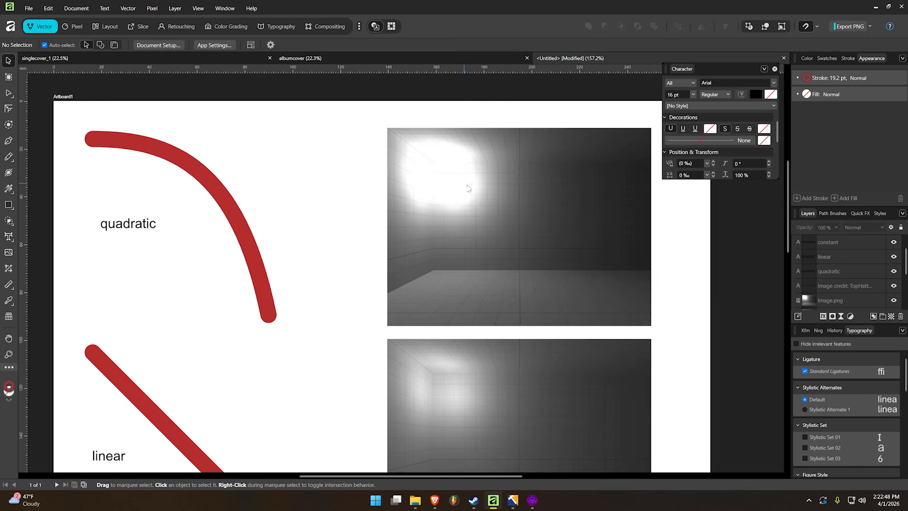
middle_click_drag(580, 383, 503, 116)
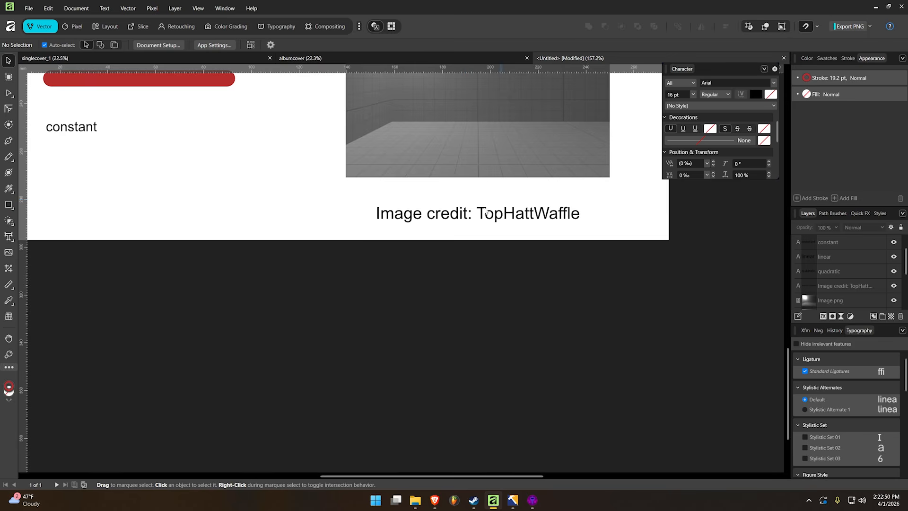
scroll(541, 227, "up", 10)
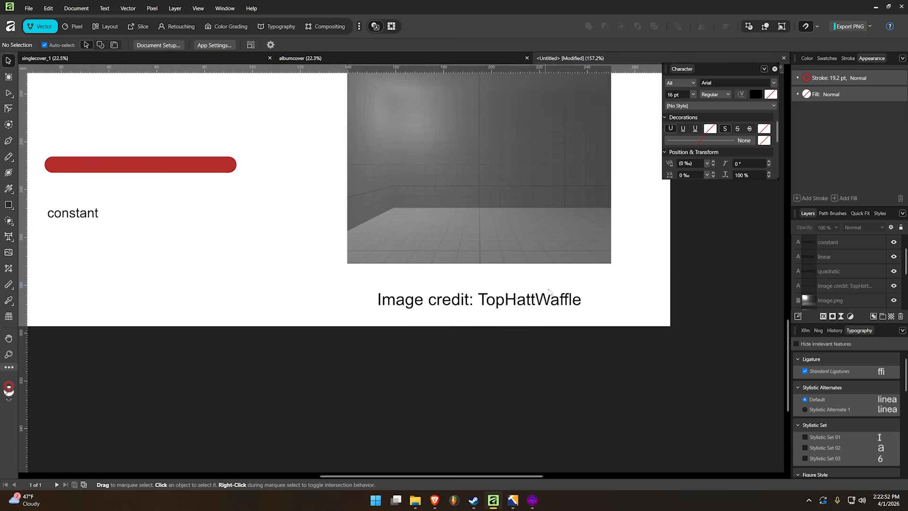
scroll(497, 432, "up", 2)
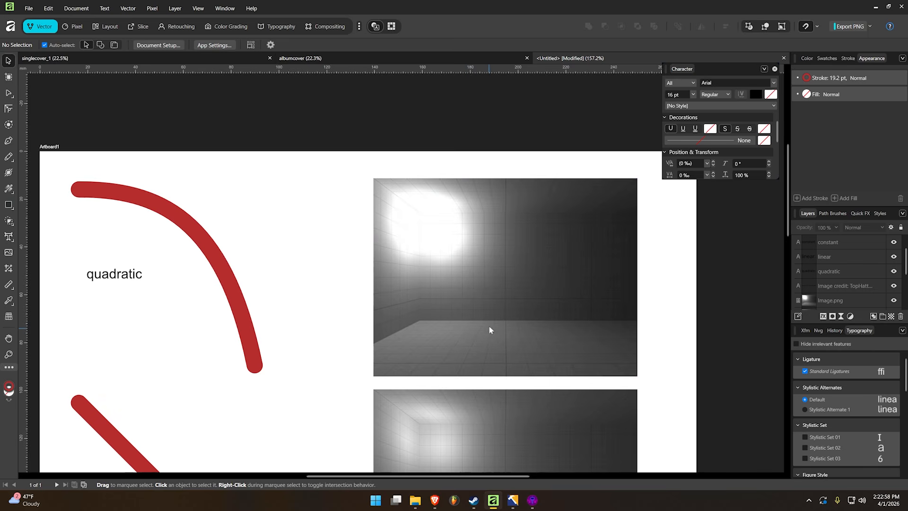
Compare the wall brightness in the quadratic, linear and constant sample images of the diagram
middle_click_drag(490, 330, 465, 258)
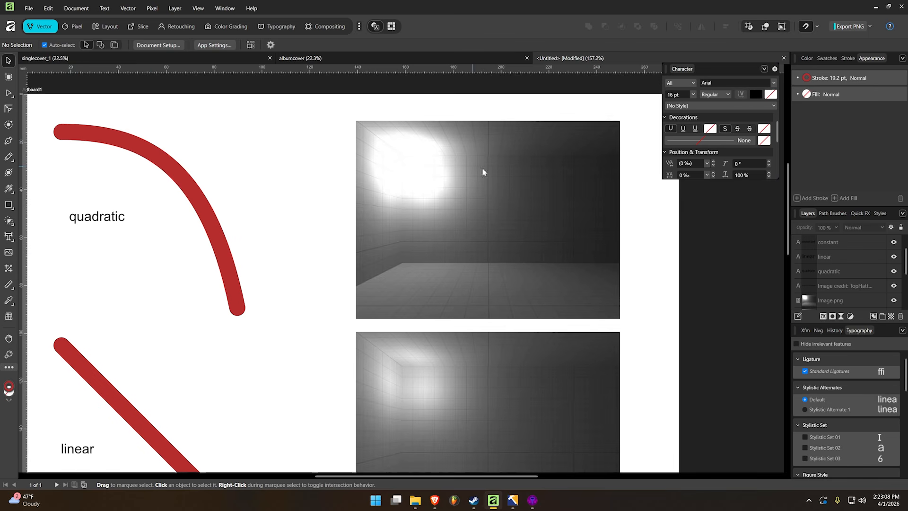
scroll(638, 345, "down", 5)
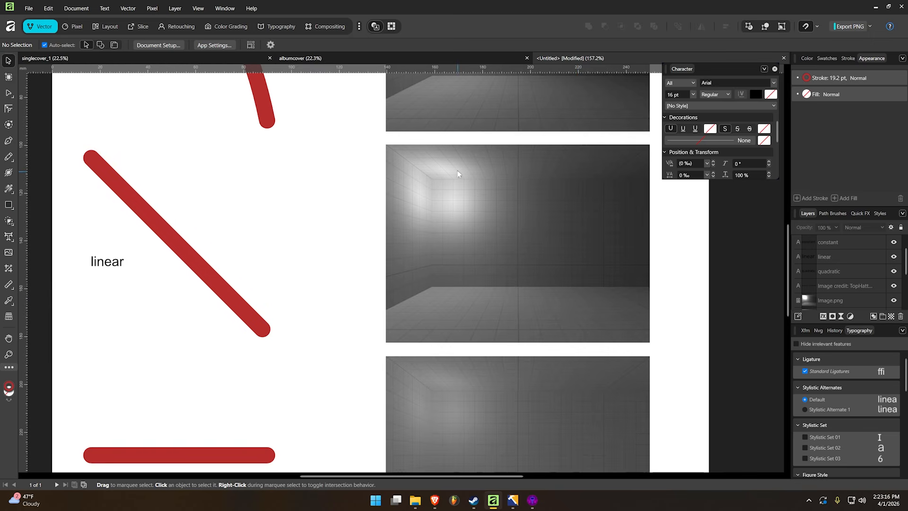
scroll(457, 174, "up", 5)
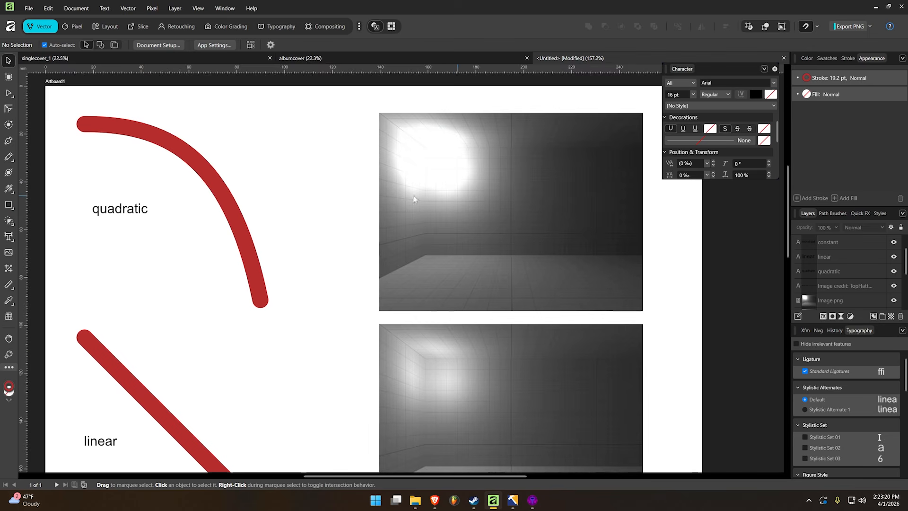
scroll(437, 203, "down", 10)
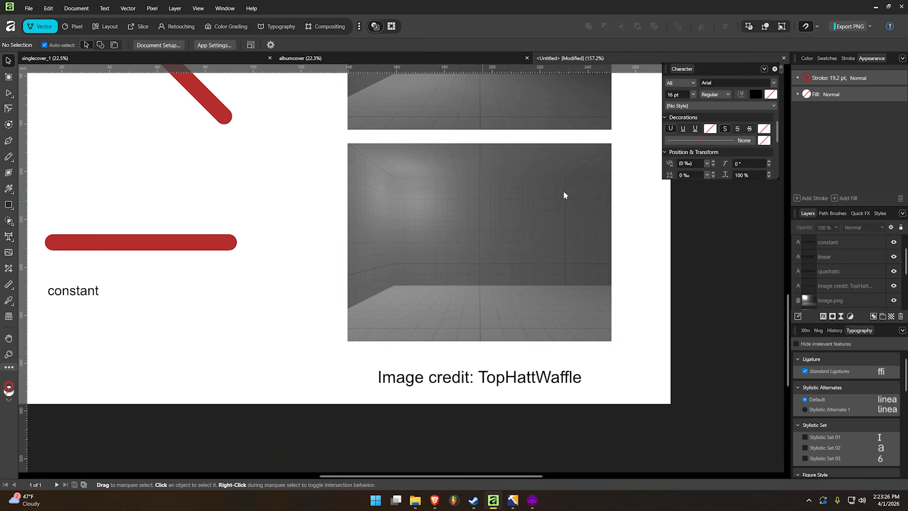
scroll(563, 195, "up", 4)
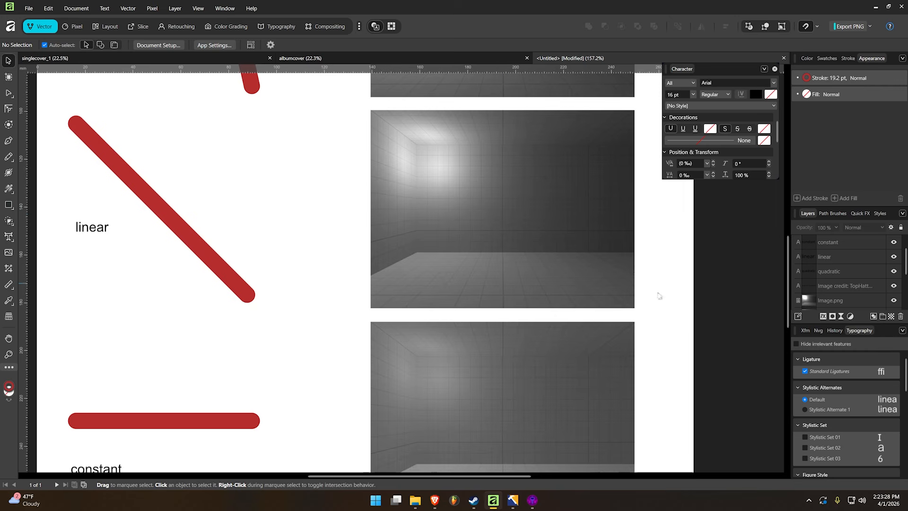
scroll(517, 369, "up", 3)
scroll(517, 369, "right", 2)
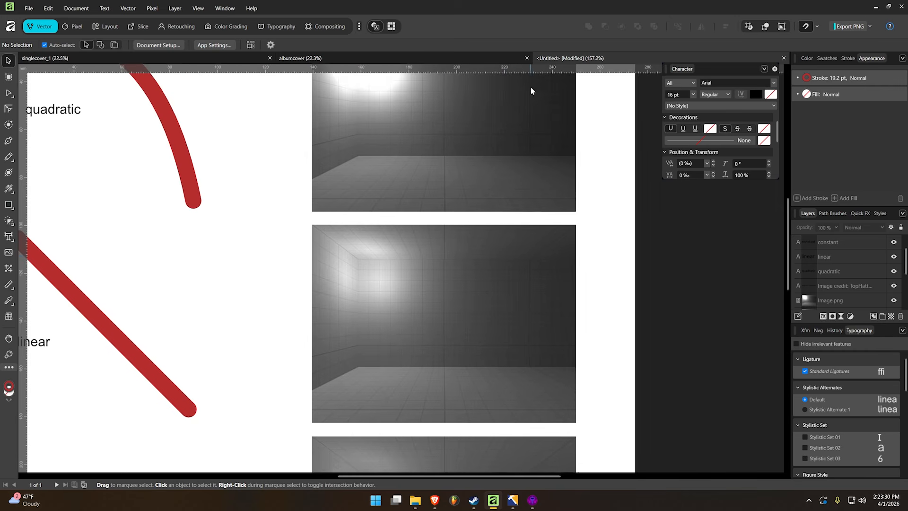
scroll(525, 132, "down", 4, "ctrl")
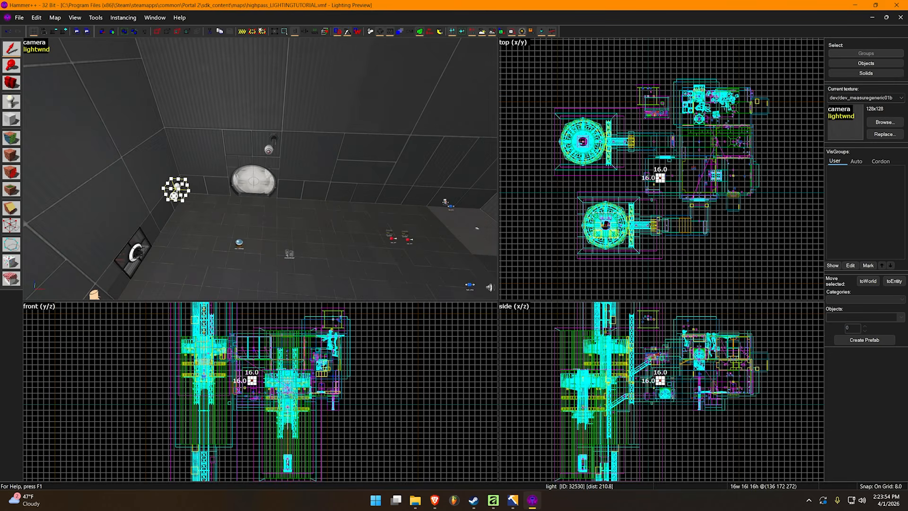
Switch back to Hammer++ and move the light along the room to 396 172 272
left_click_drag(174, 195, 448, 188)
key("z")
key("d")
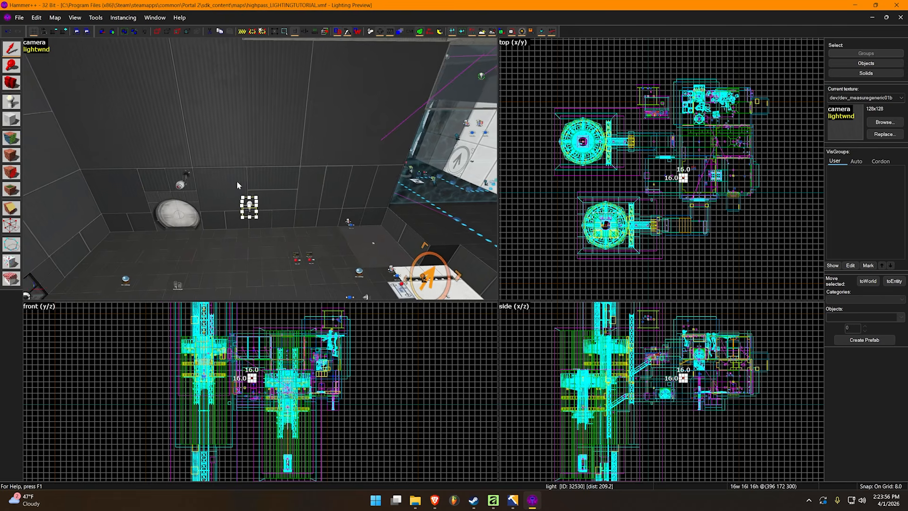
Increase the grid size to 32 and snap the light to the grid, placing it at 384 192 288
key("a")
key("bracketright")
key("bracketright")
left_click_drag(267, 207, 251, 216)
key("z")
key("d")
key("z")
key("ctrl+b")
key("z")
key("d")
key("z")
left_click_drag(253, 212, 283, 211)
double_click(282, 212)
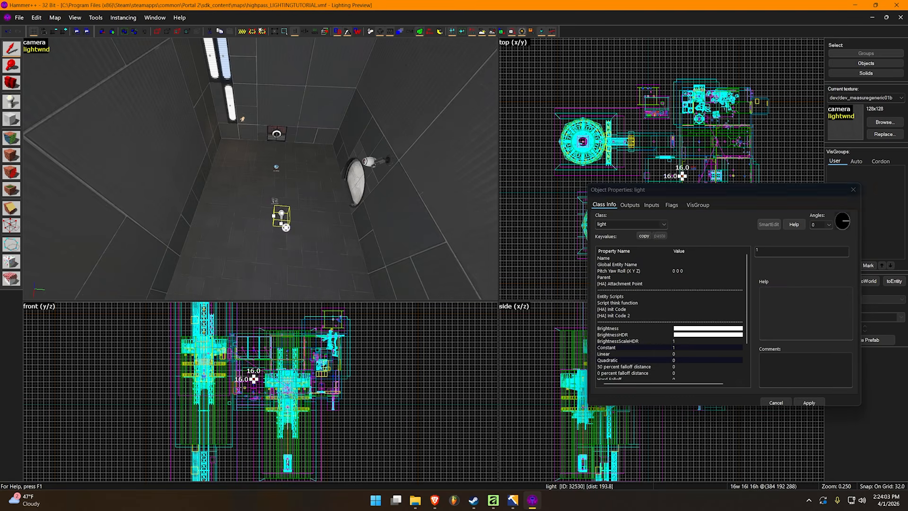
left_click(714, 349)
left_click(702, 328)
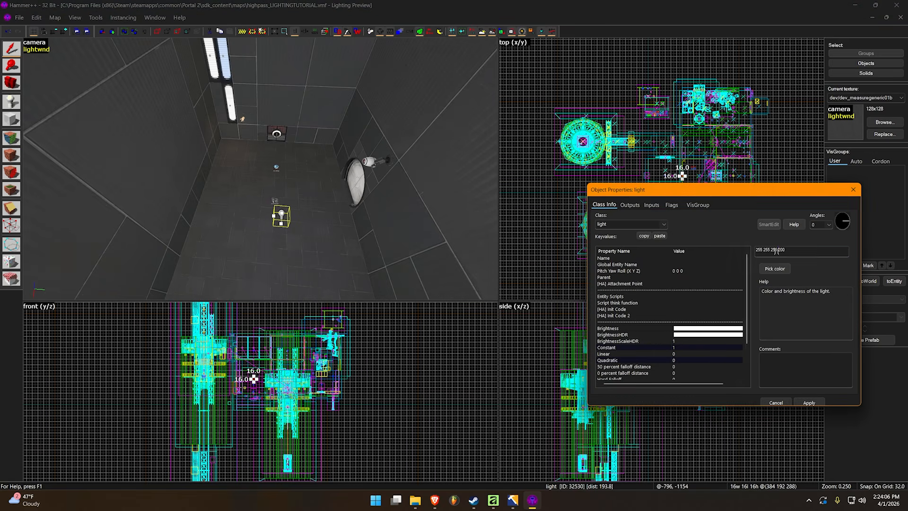
type("10")
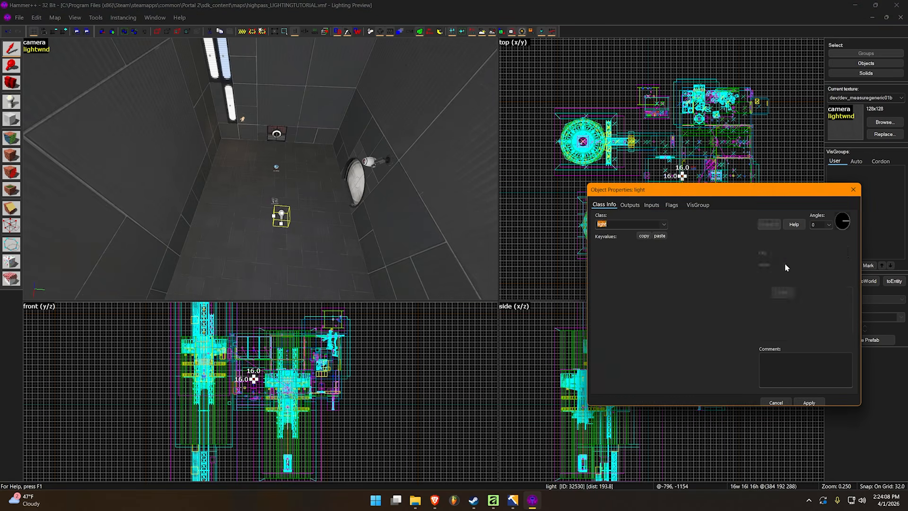
left_click(864, 237)
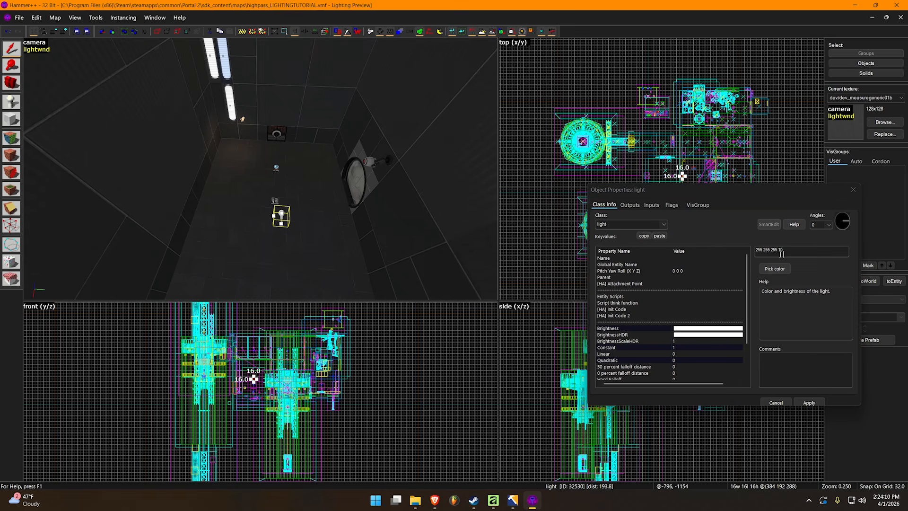
left_click(853, 190)
key("z")
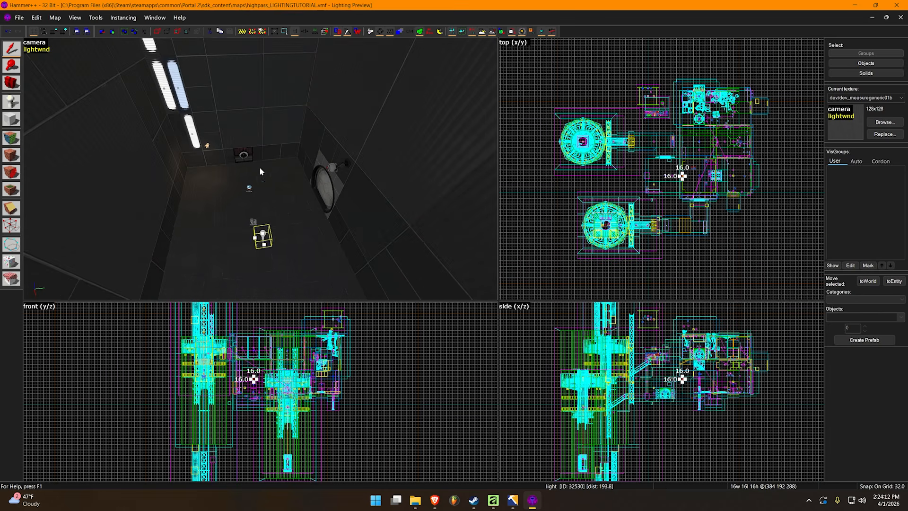
Deselect the light and examine how far its dimmed illumination reaches through the chamber and adjoining areas
key("Escape")
key("w")
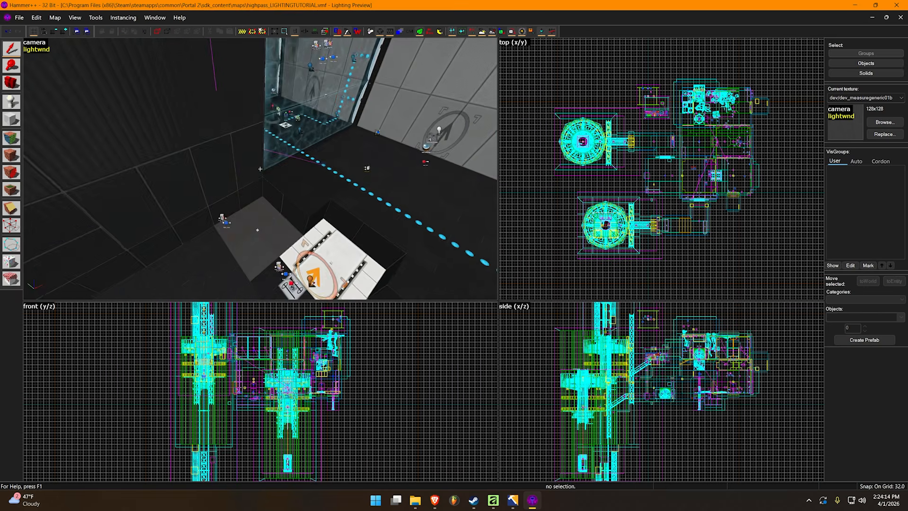
key("w")
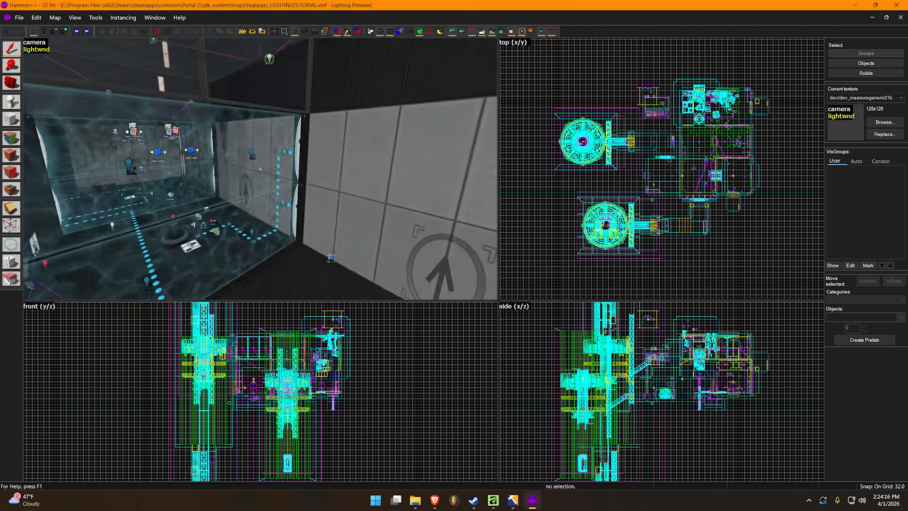
key("w")
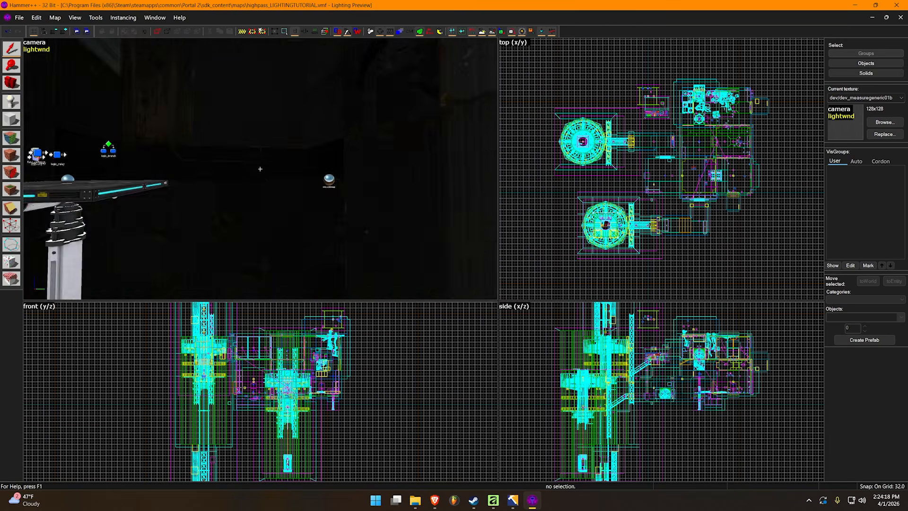
key("s")
key("w")
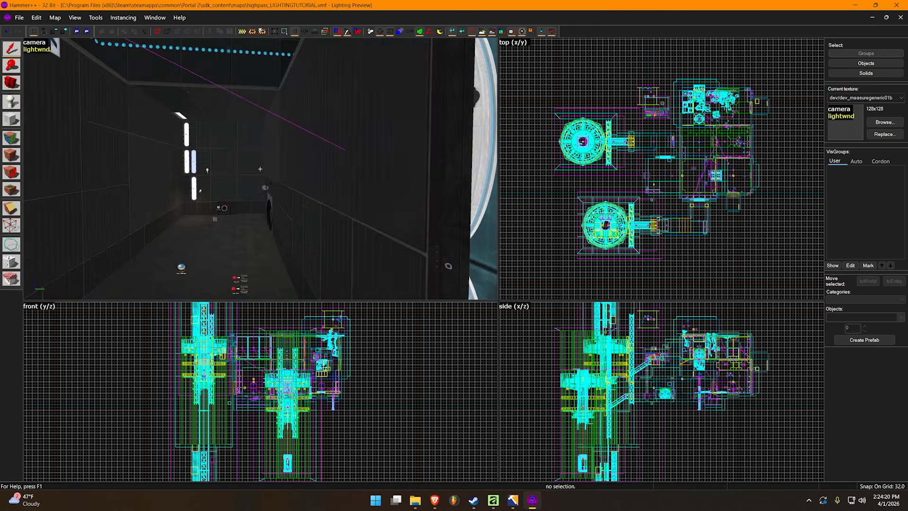
key("s")
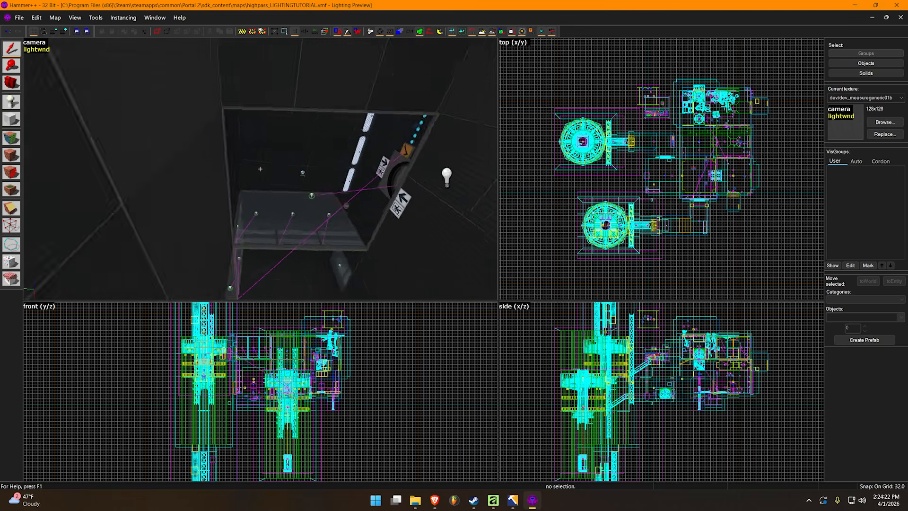
Examine the chamber walls around the dimmed light from close up and from farther back
key("z")
left_click(260, 173)
key("Escape")
key("z")
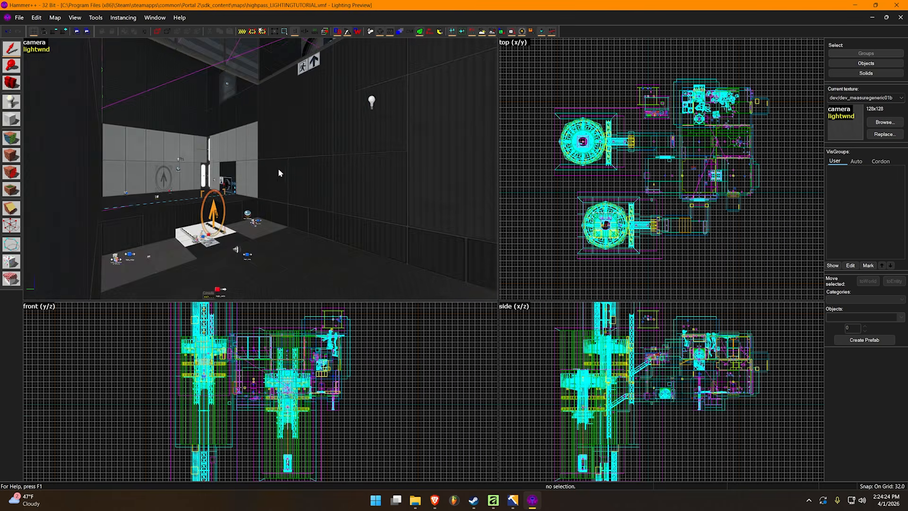
key("w")
key("s")
key("z")
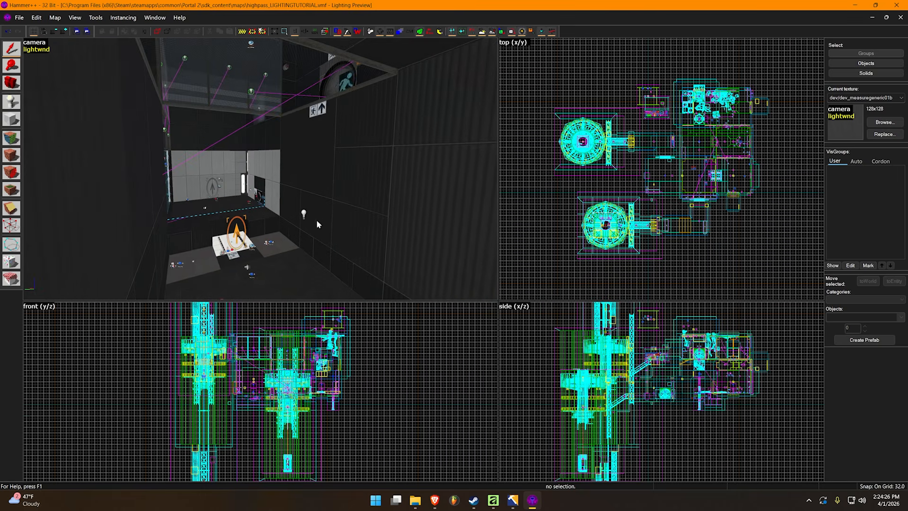
Delete the light entity and run a full bake of the lighting preview without it
left_click(305, 216)
key("Delete")
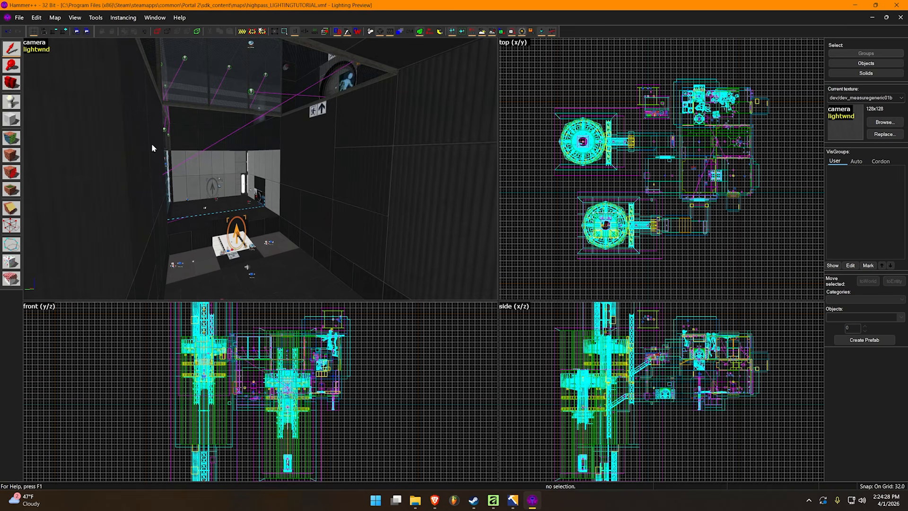
left_click(35, 48)
left_click(77, 47)
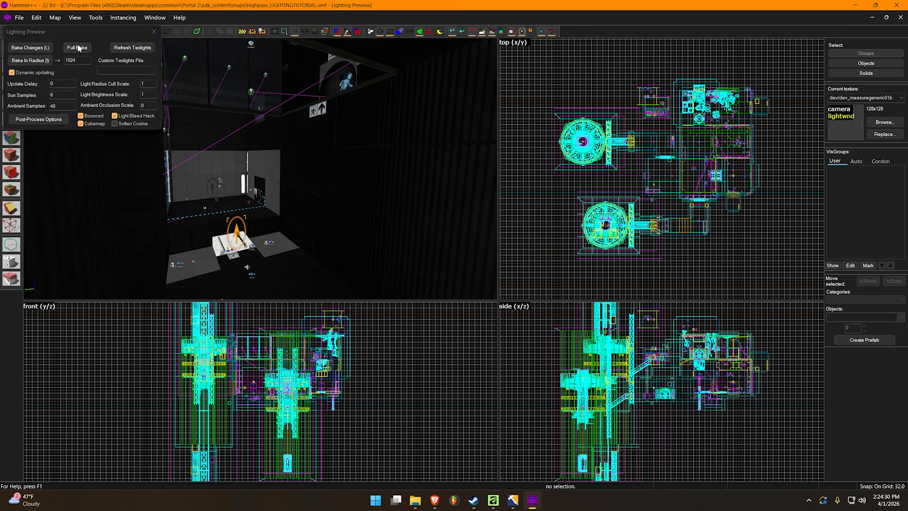
left_click(154, 31)
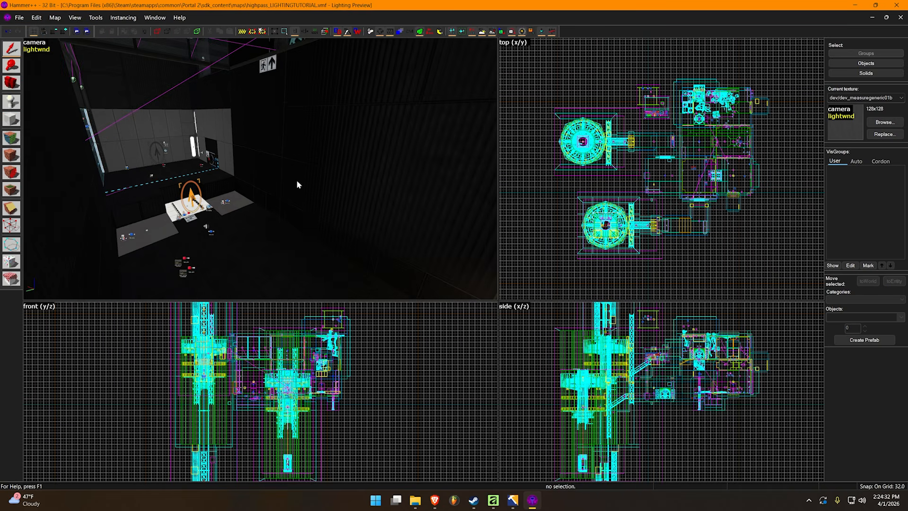
Undo the light's deletion and run a full bake of the lighting preview again
key("ctrl+z")
left_click(41, 49)
left_click(77, 48)
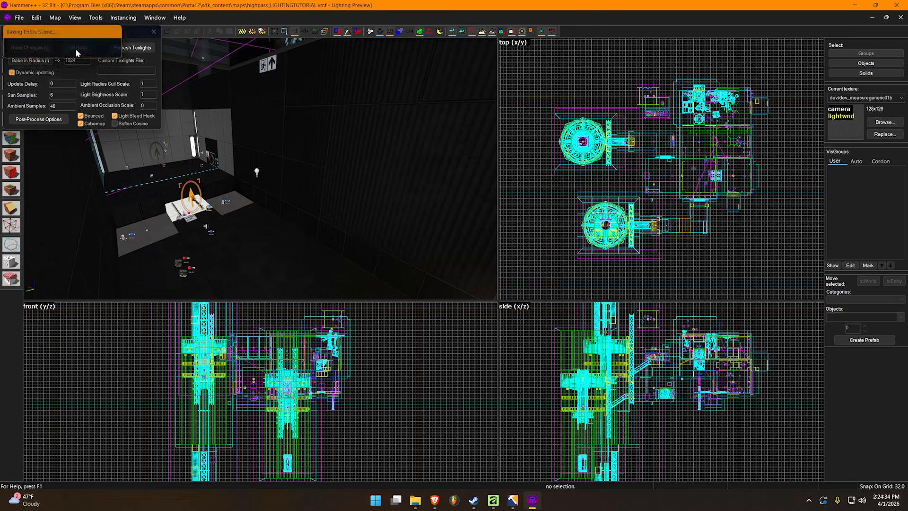
left_click(79, 49)
left_click(154, 31)
Inspect the rebaked chamber from beside the light and from the far end of the room
key("z")
key("d")
key("z")
left_click(269, 166)
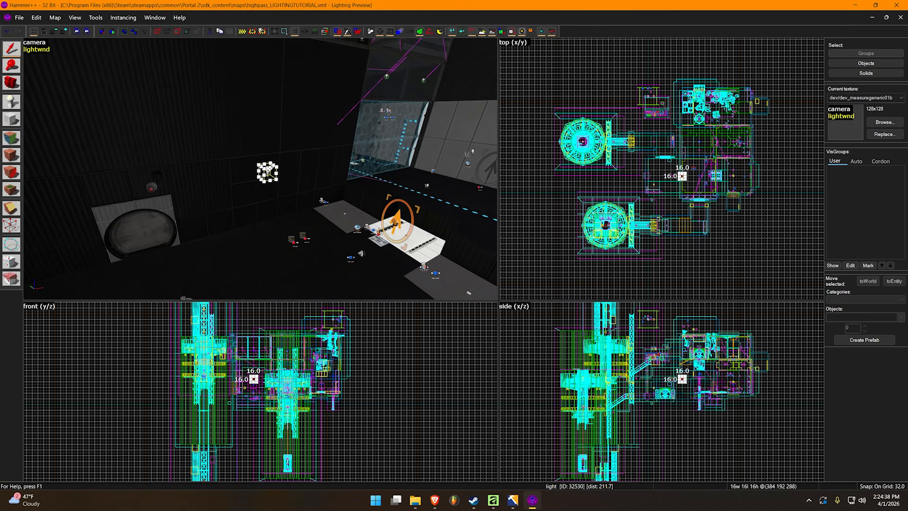
key("Delete")
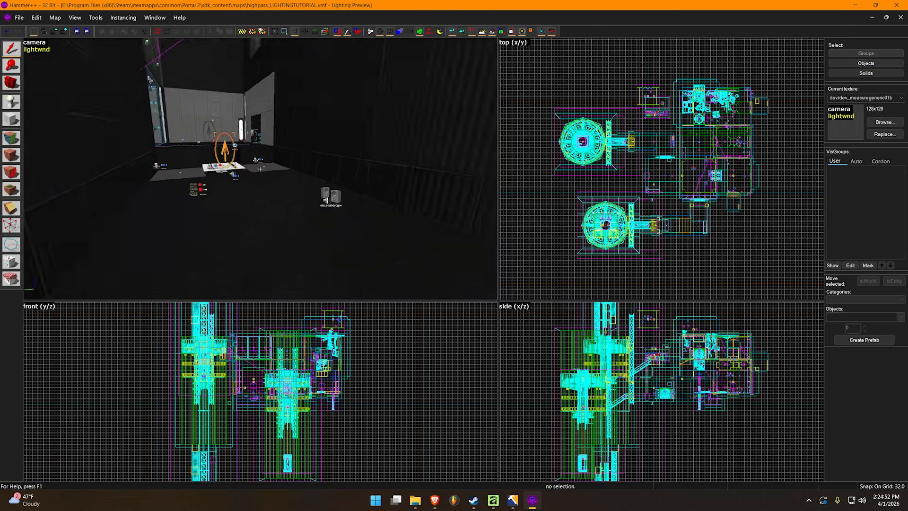
key("s")
key("d")
key("w")
key("z")
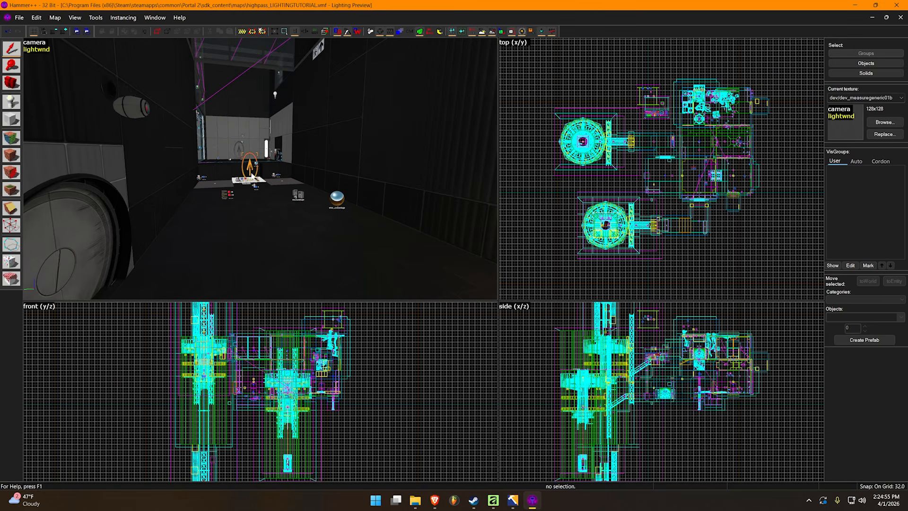
Examine the baked chamber from the far end, near the orange marker, and along the observation glass
scroll(252, 175, "up", 8)
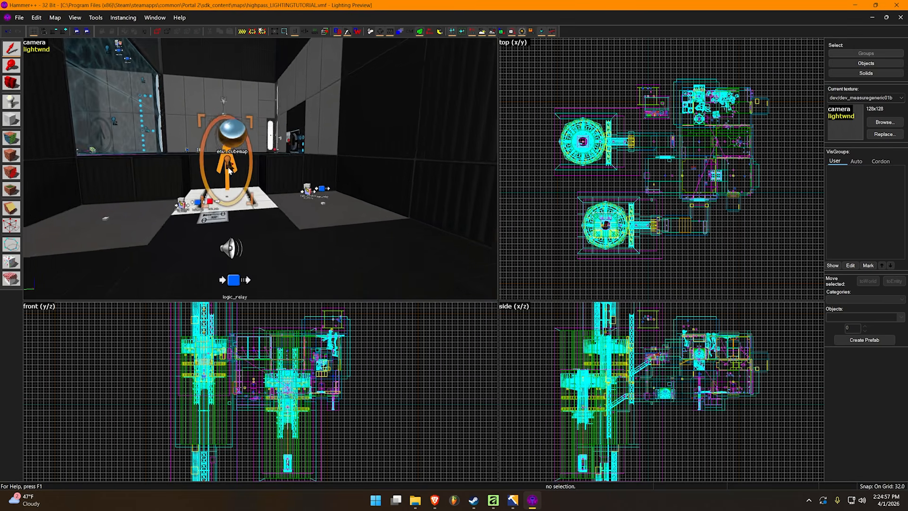
scroll(229, 168, "down", 5)
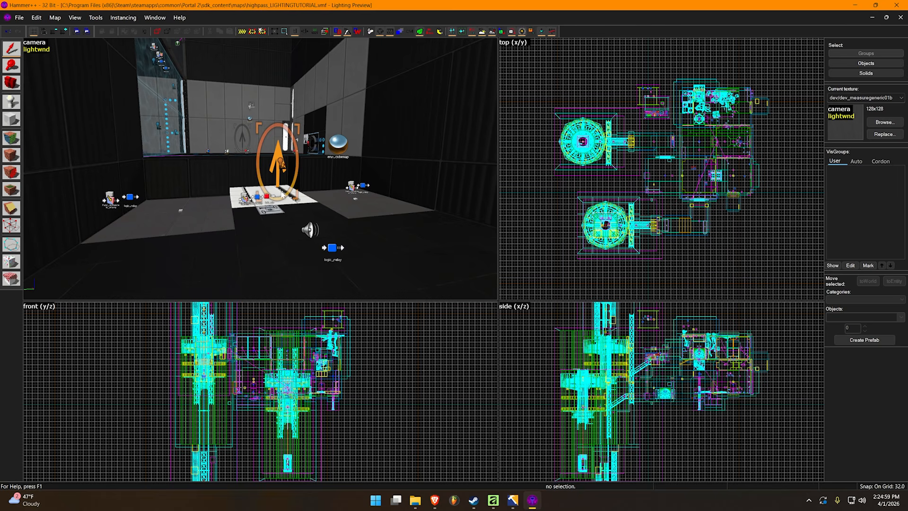
key("z")
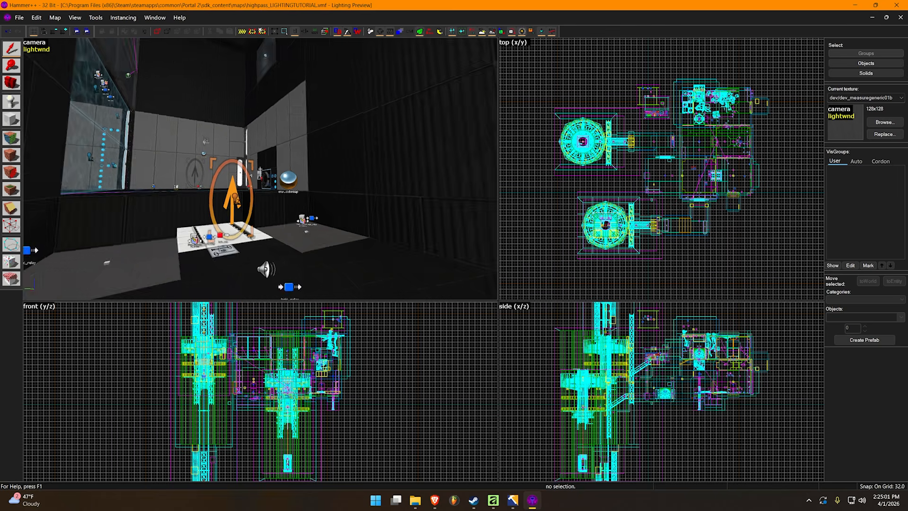
key("w")
key("s")
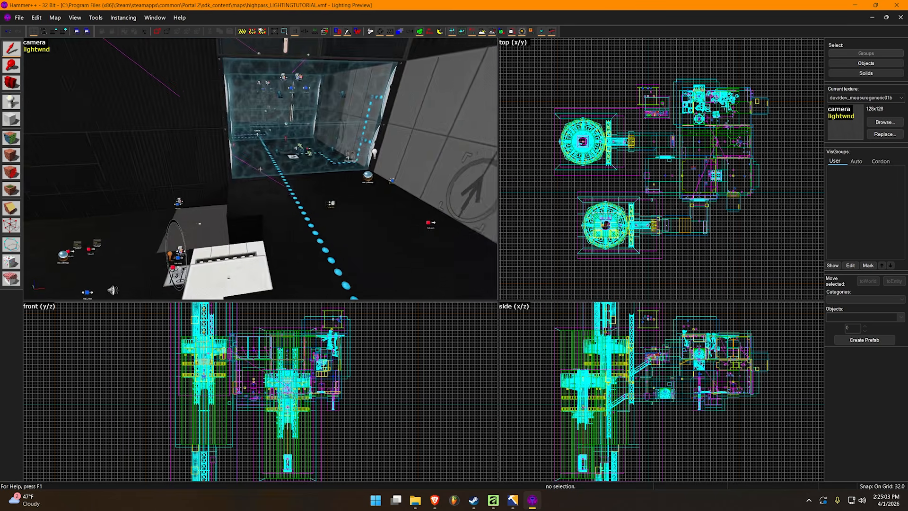
key("z")
scroll(208, 180, "down", 5)
key("z")
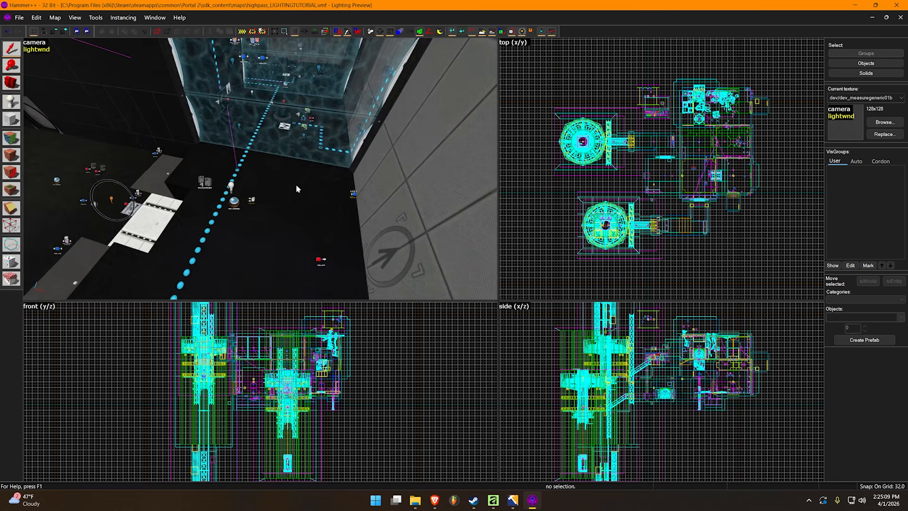
scroll(284, 180, "down", 3)
key("z")
key("z")
scroll(232, 162, "up", 1)
Open the properties of the light entity in the chamber and set its 50 percent falloff distance to 256
left_click(184, 159)
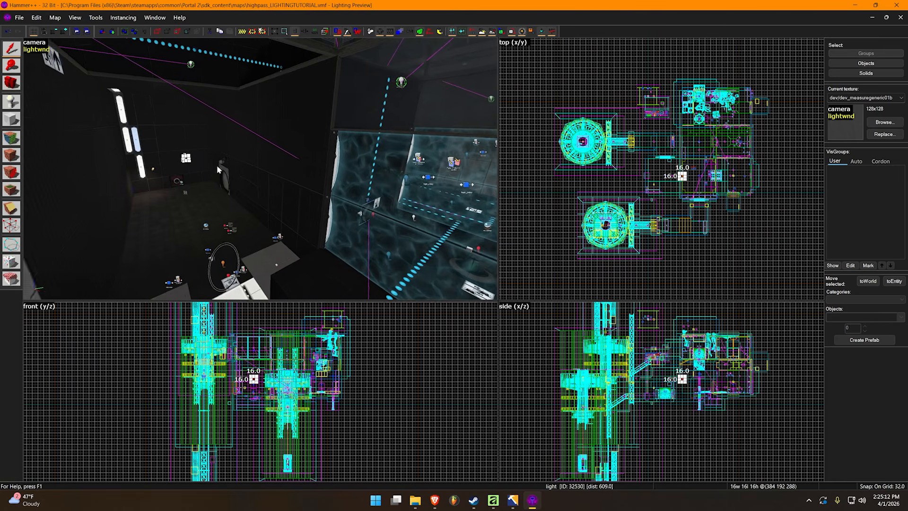
key("z")
key("w")
key("z")
left_click(276, 188)
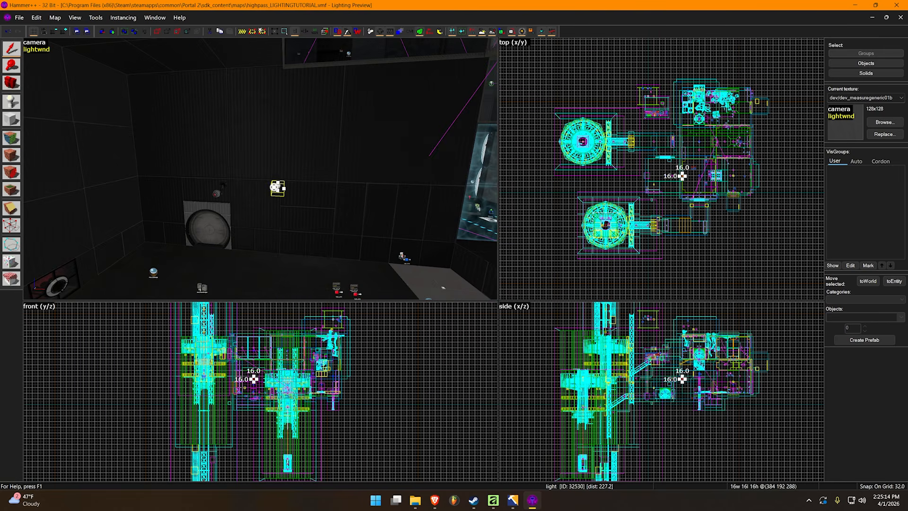
double_click(278, 188)
scroll(693, 356, "down", 2)
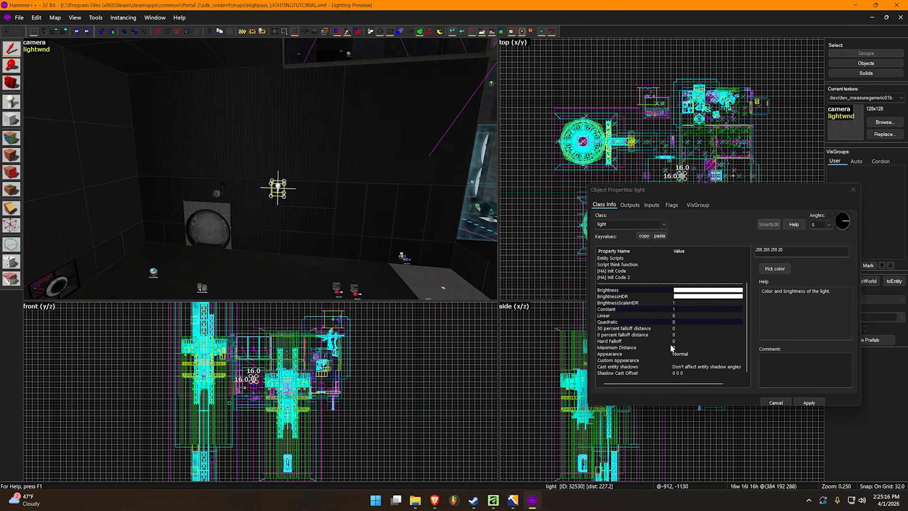
left_click(684, 328)
left_click(756, 252)
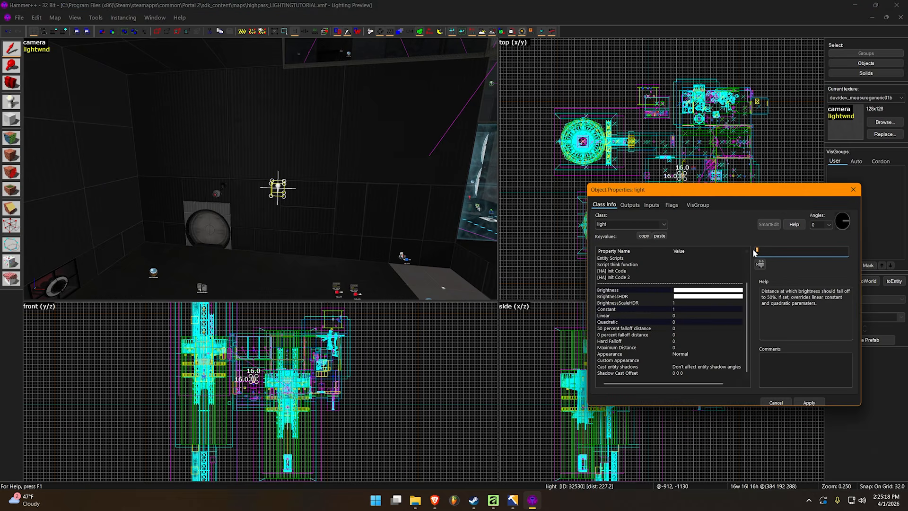
type("256")
key("Return")
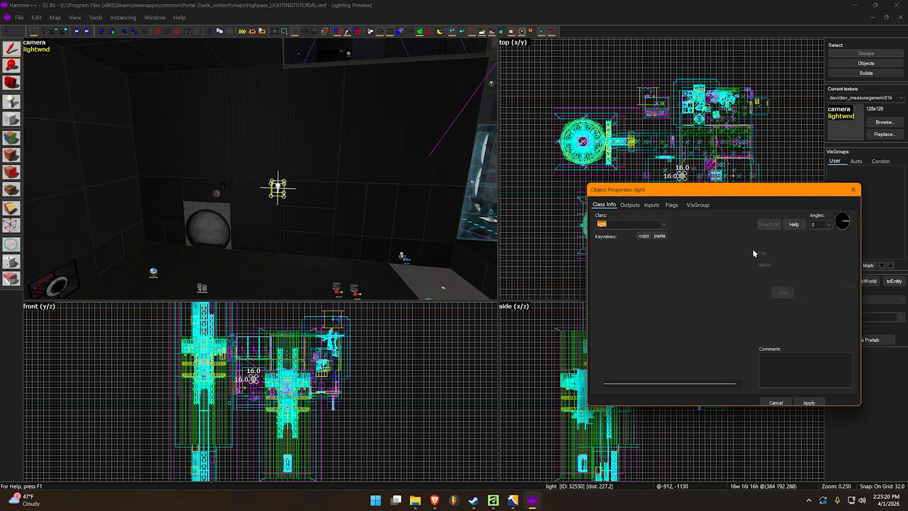
Set the light's 0 percent falloff distance to 384
scroll(716, 300, "down", 2)
left_click(677, 335)
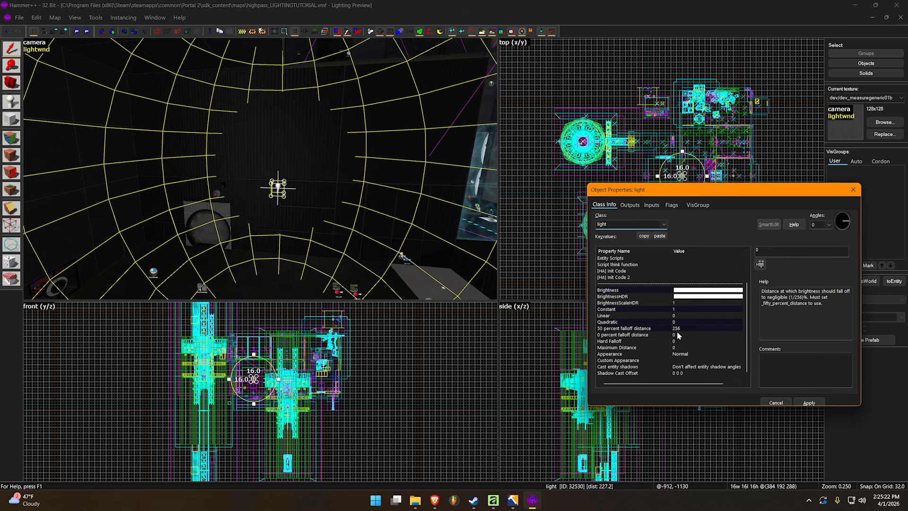
left_click(794, 250)
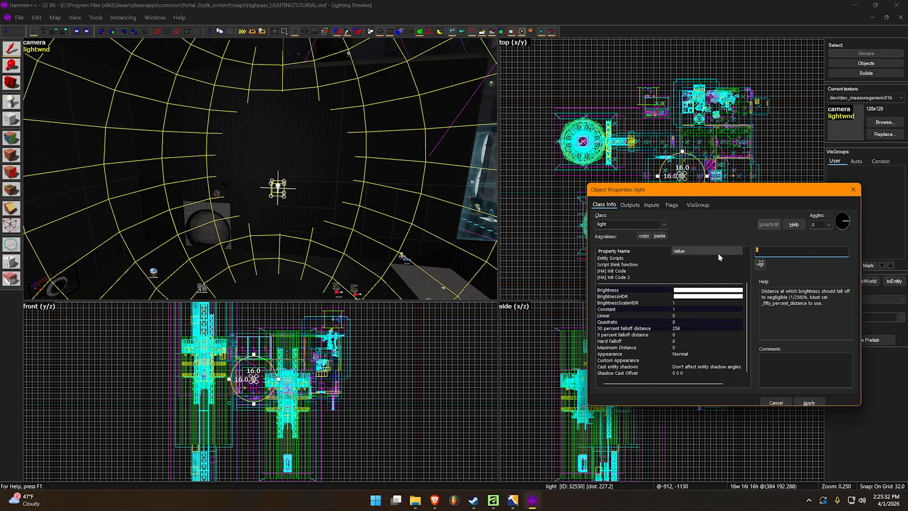
type("384")
left_click(420, 157)
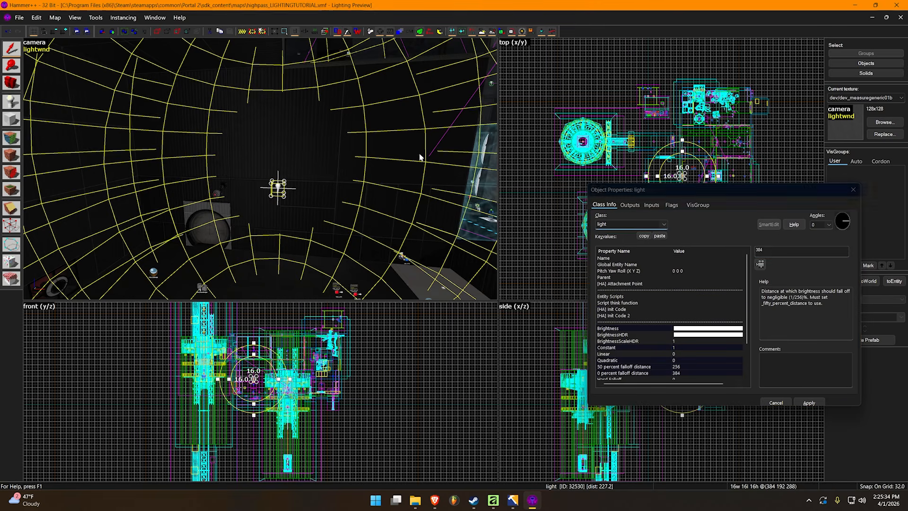
key("z")
key("z")
key("Escape")
key("z")
key("z")
left_click(219, 191)
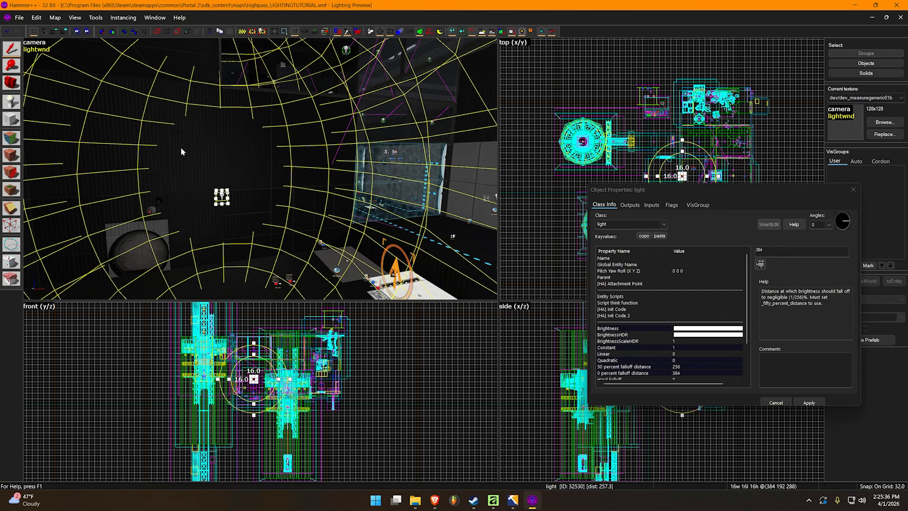
left_click(682, 328)
type("0")
left_click(12, 9)
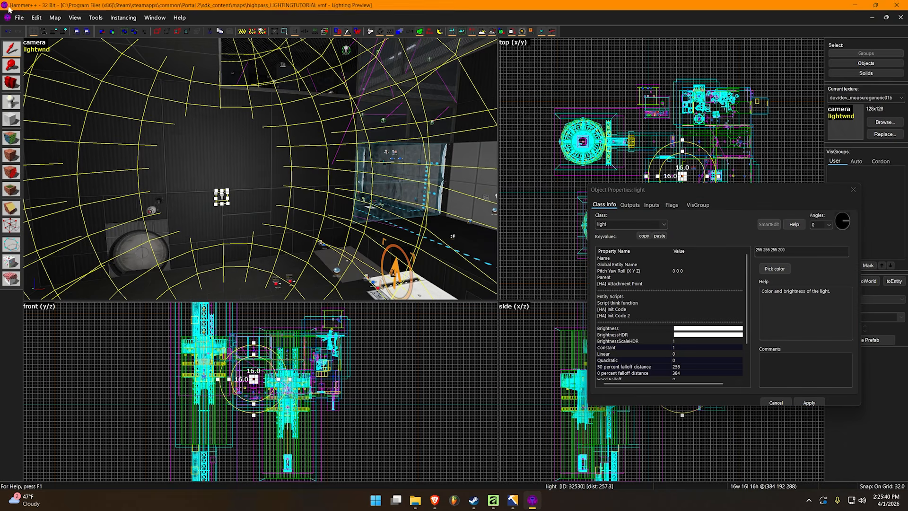
left_click(43, 51)
left_click(78, 50)
left_click(154, 33)
Check the brightened chamber without the light selected, reselect the light and set its hard falloff to 512
key("z")
key("z")
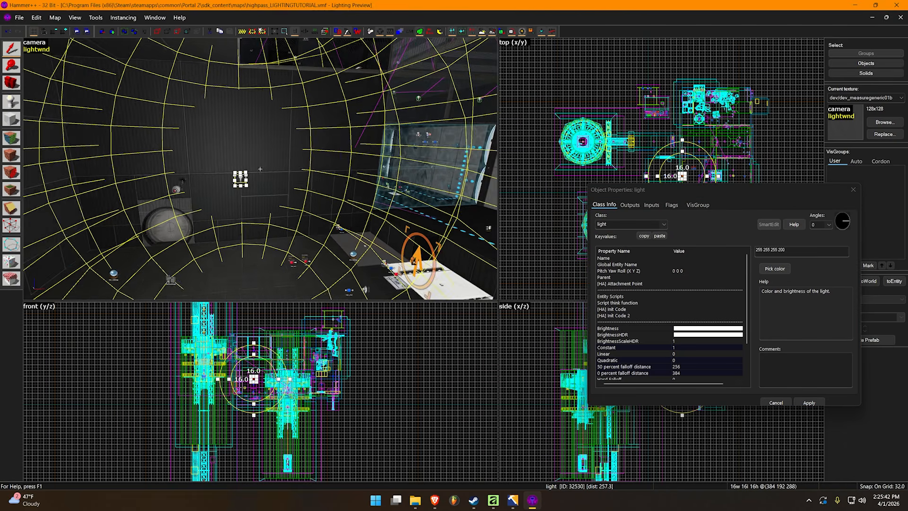
key("Escape")
key("z")
key("s")
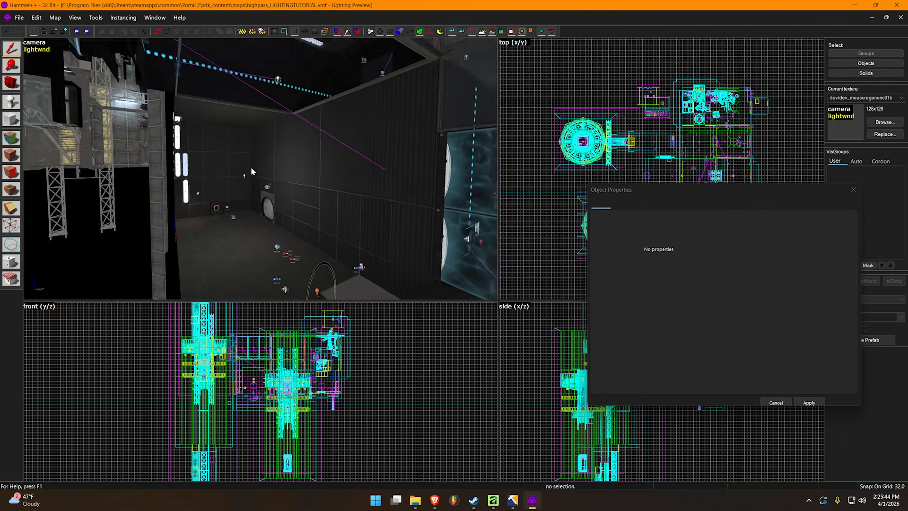
key("z")
left_click(251, 179)
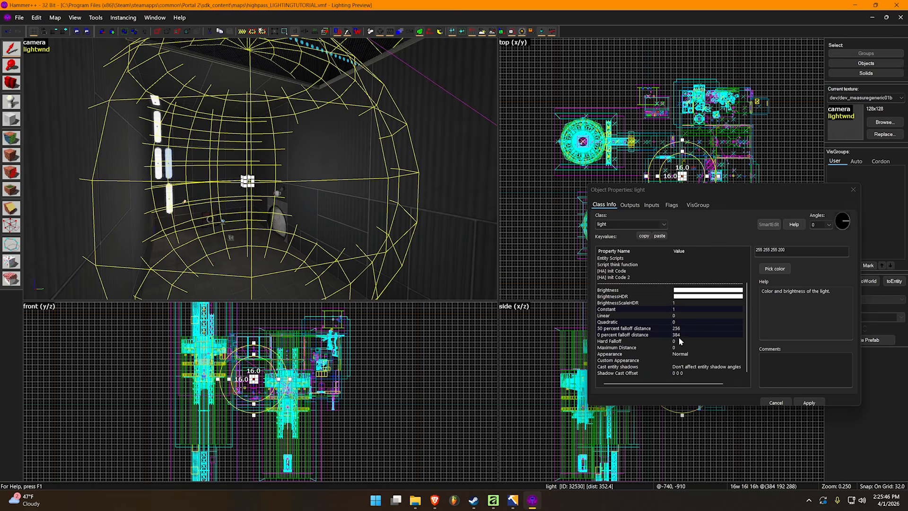
left_click(679, 341)
type("512")
key("Return")
Deselect the light and inspect the illumination cutoff on the chamber's walls, floor and ceiling
key("z")
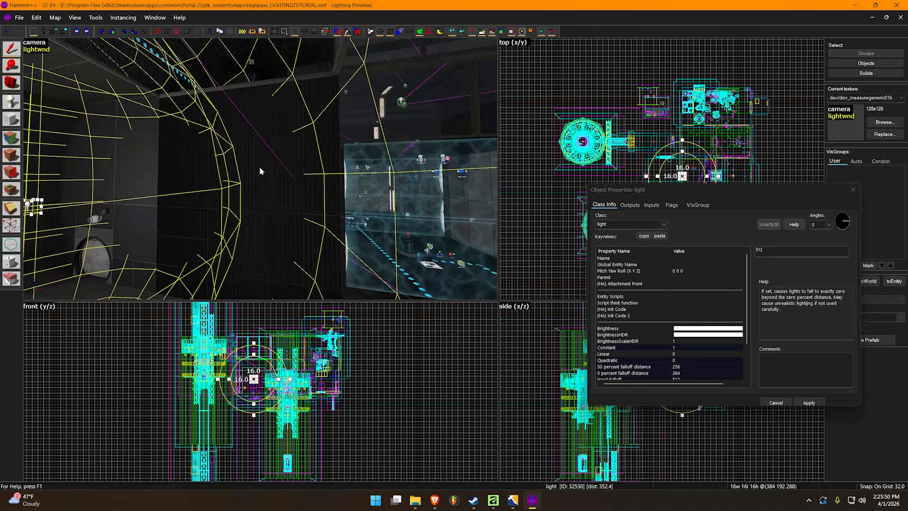
key("Escape")
key("z")
key("s")
key("z")
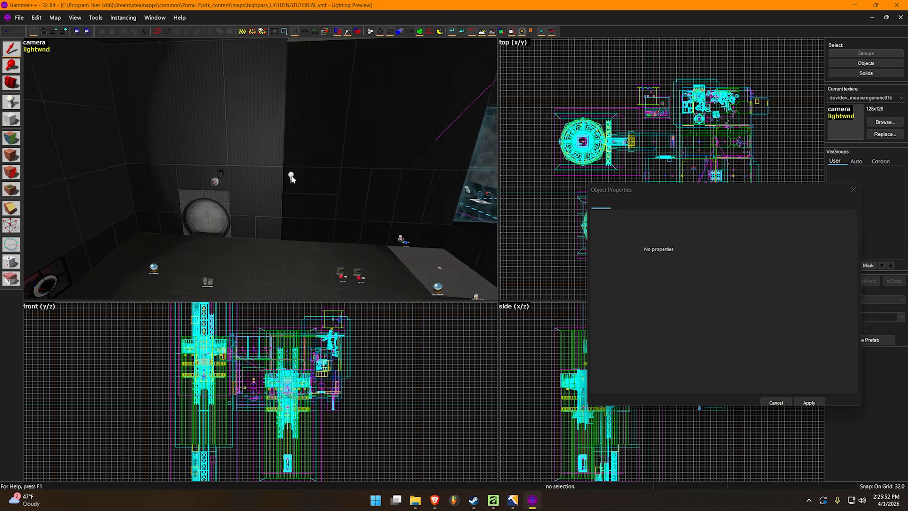
key("z")
key("s")
key("w")
key("z")
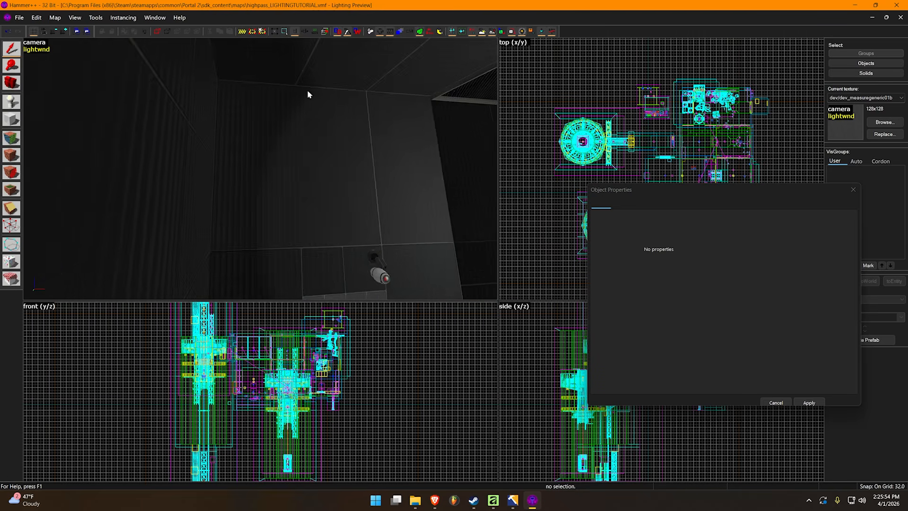
key("w")
key("s")
key("d")
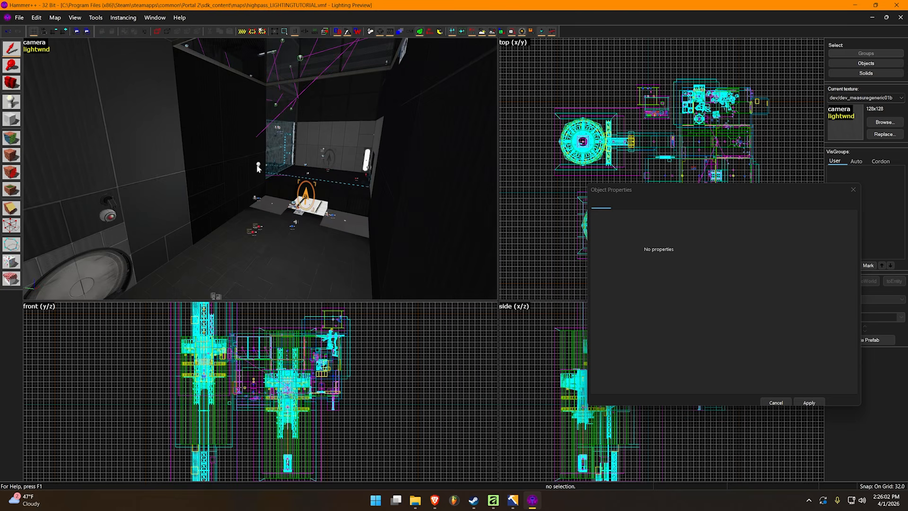
Reselect the light, setting its constant falloff to 0 and its quadratic falloff to 1
left_click(305, 195)
left_click(676, 310)
type("0")
left_click(677, 322)
left_click_drag(774, 253, 752, 255)
type("1")
key("Return")
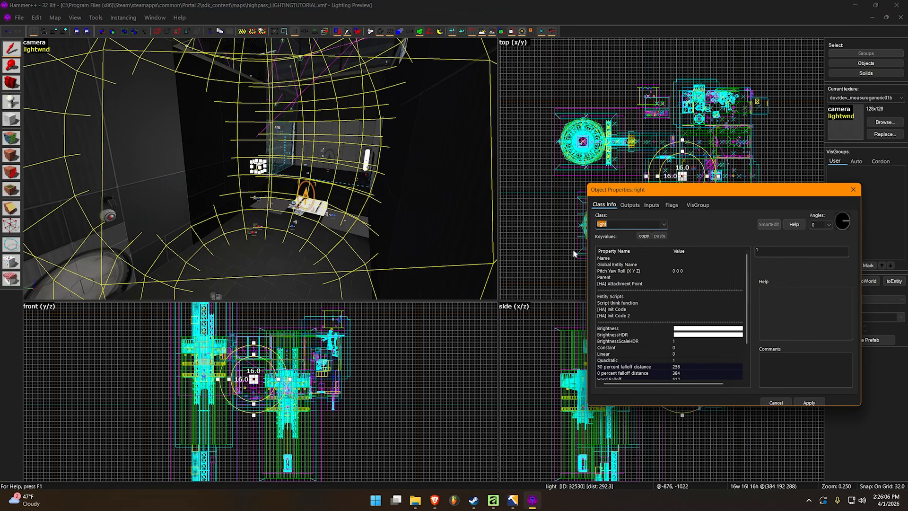
Set the light's hard falloff to 768
key("z")
key("z")
scroll(678, 343, "down", 2)
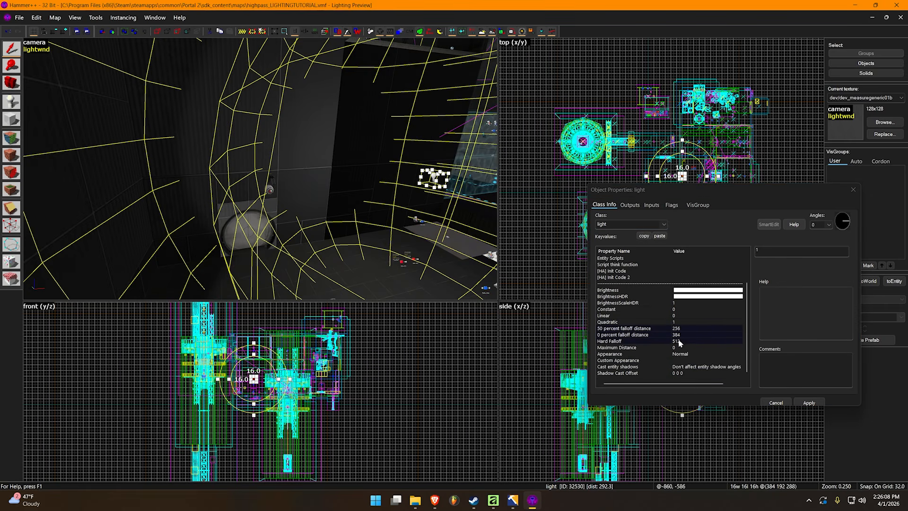
left_click(680, 341)
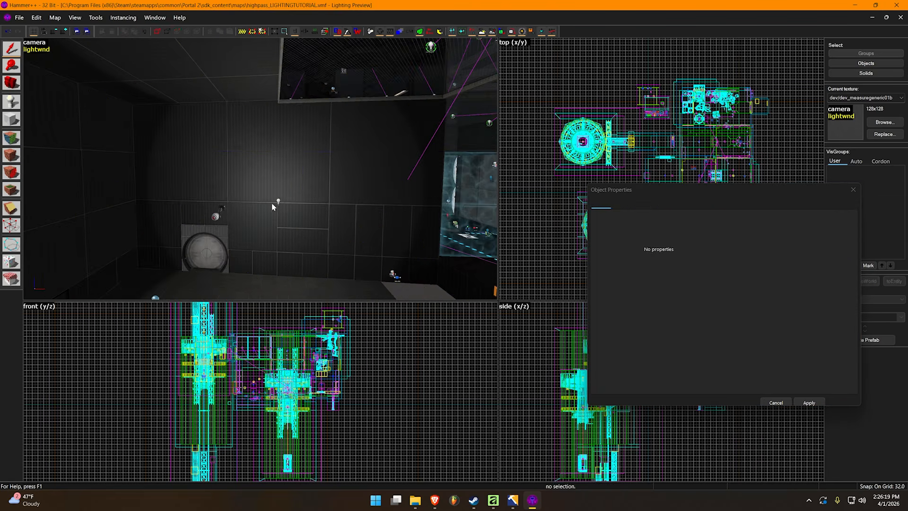
Move the light to 384 256 288 and rebake the lighting preview
left_click(275, 203)
left_click(33, 50)
left_click(81, 48)
left_click(152, 33)
key("z")
key("Escape")
key("z")
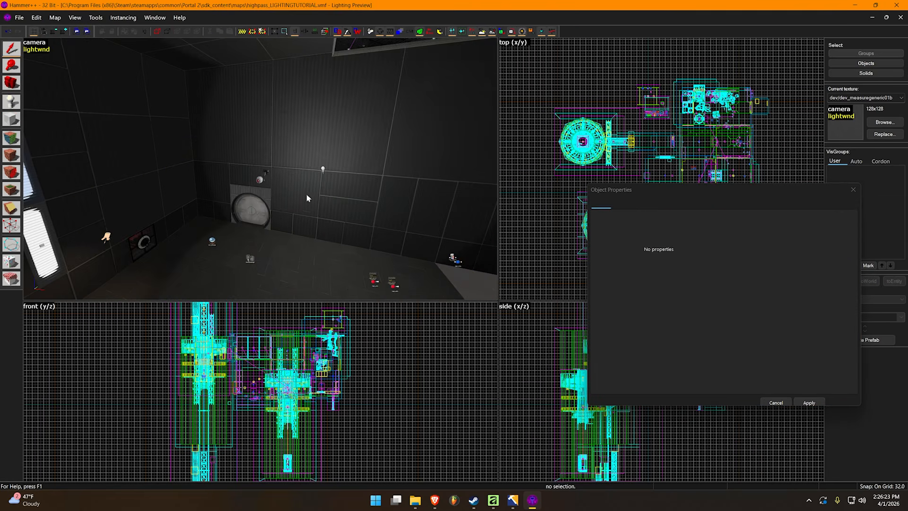
key("z")
key("a")
key("z")
Set the light's 0 percent falloff distance to 256 and its 50 percent falloff distance to 128
left_click(371, 208)
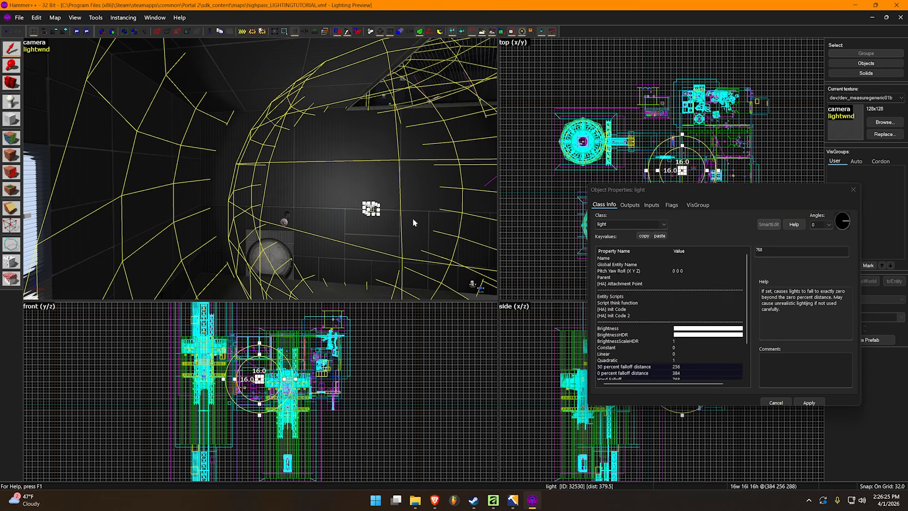
left_click(682, 334)
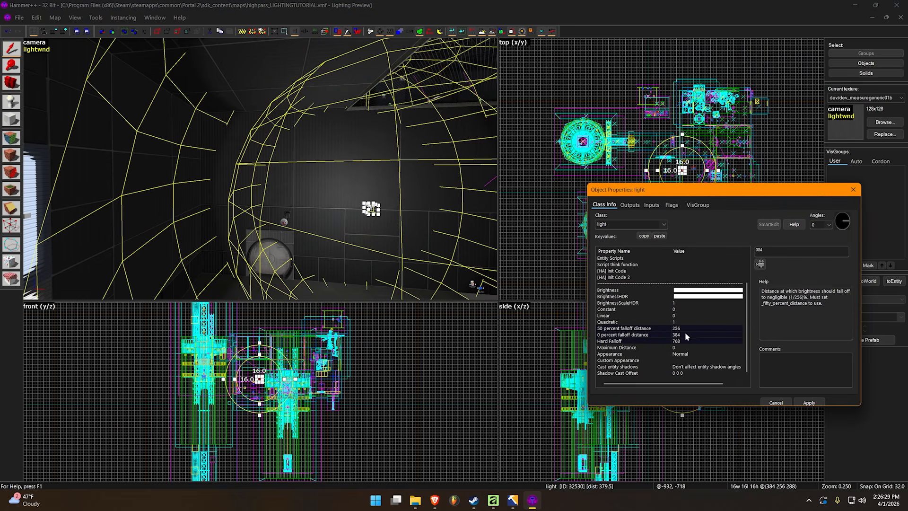
key("z")
key("z")
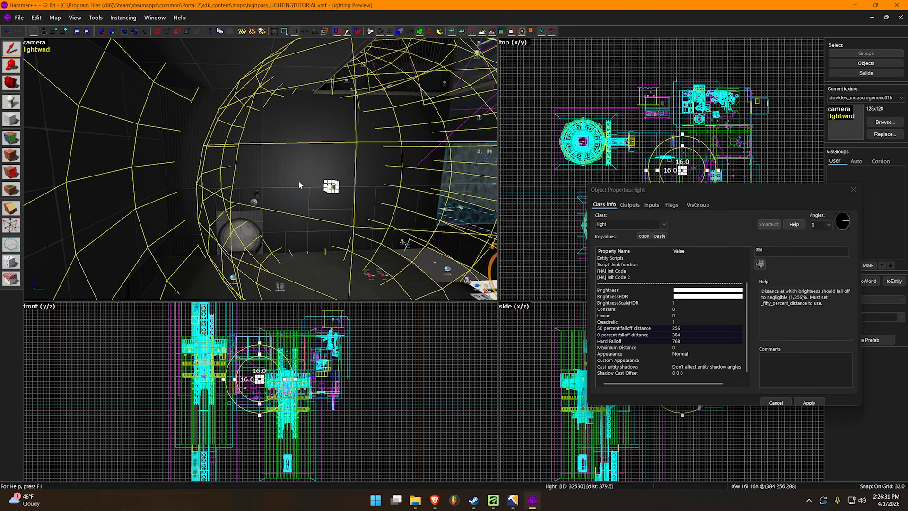
left_click(673, 249)
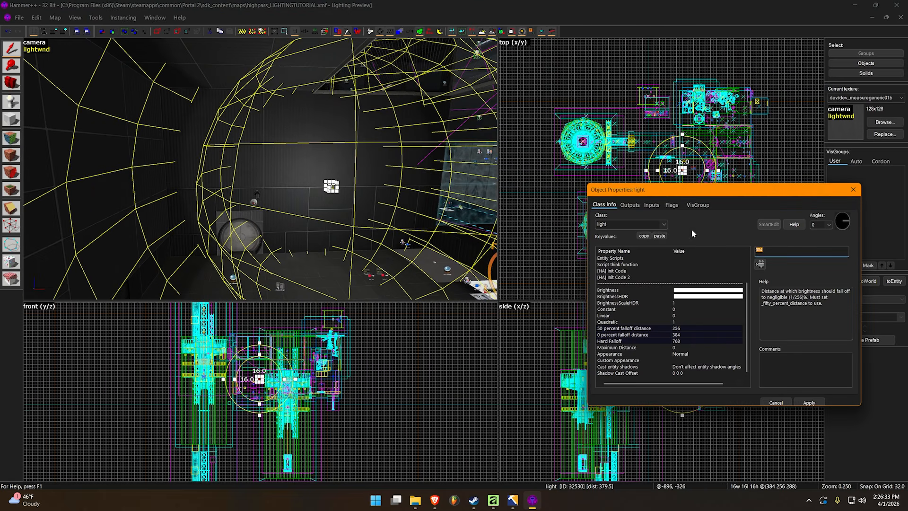
key("Return")
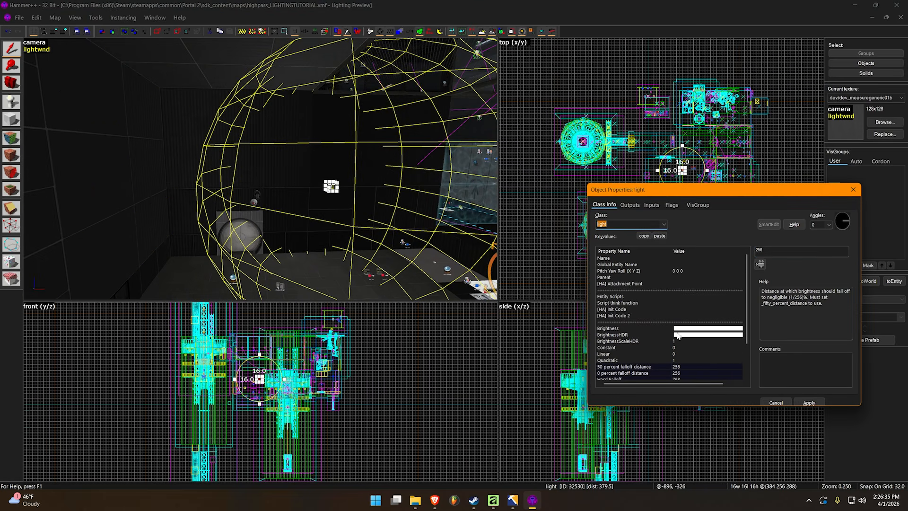
left_click(683, 328)
type("128")
key("Return")
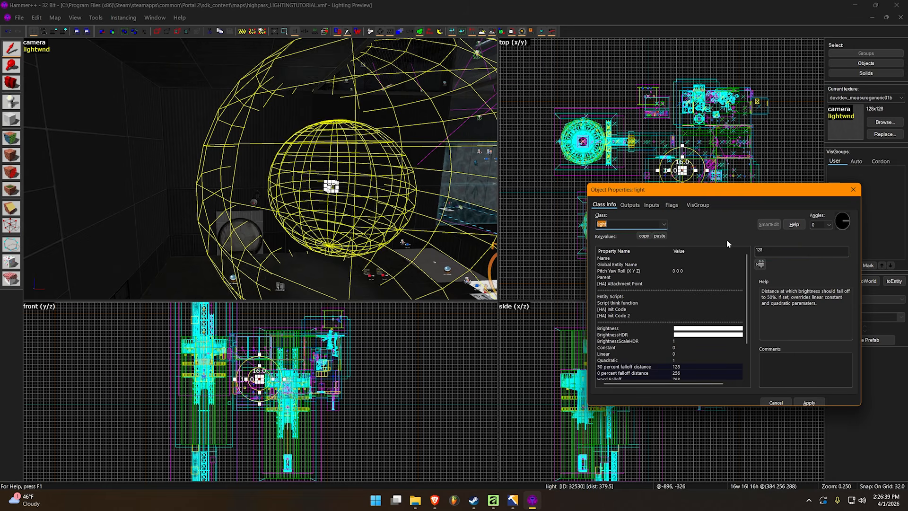
Compare the chamber's illumination with the light's falloff spheres, viewing it with the light selected and deselected
key("z")
key("Escape")
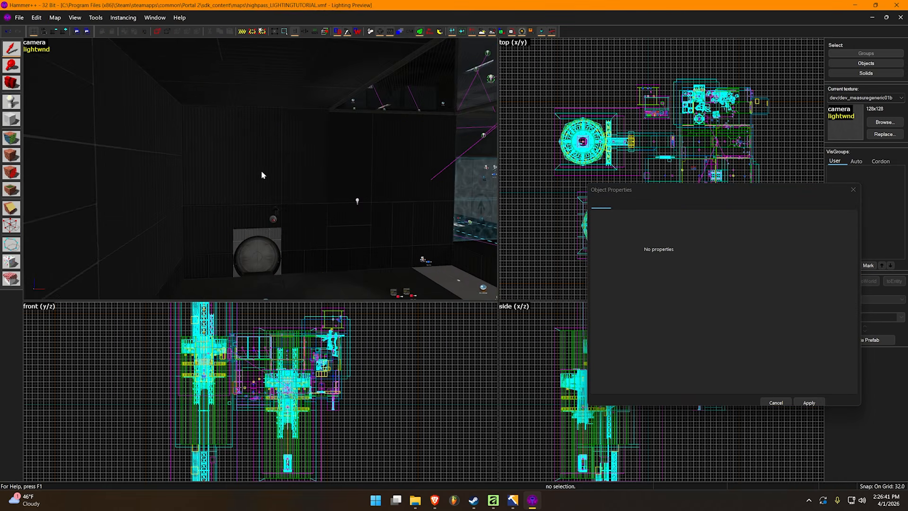
left_click(298, 187)
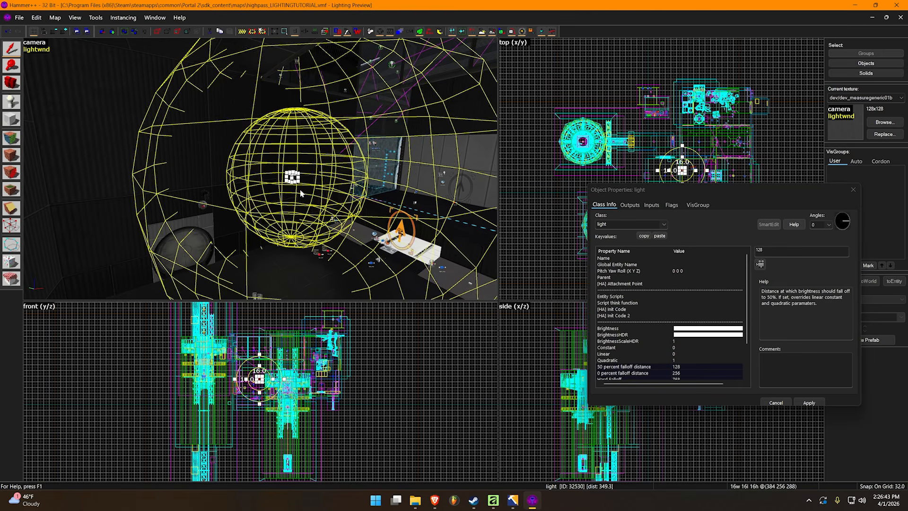
key("z")
key("z")
key("z")
key("Escape")
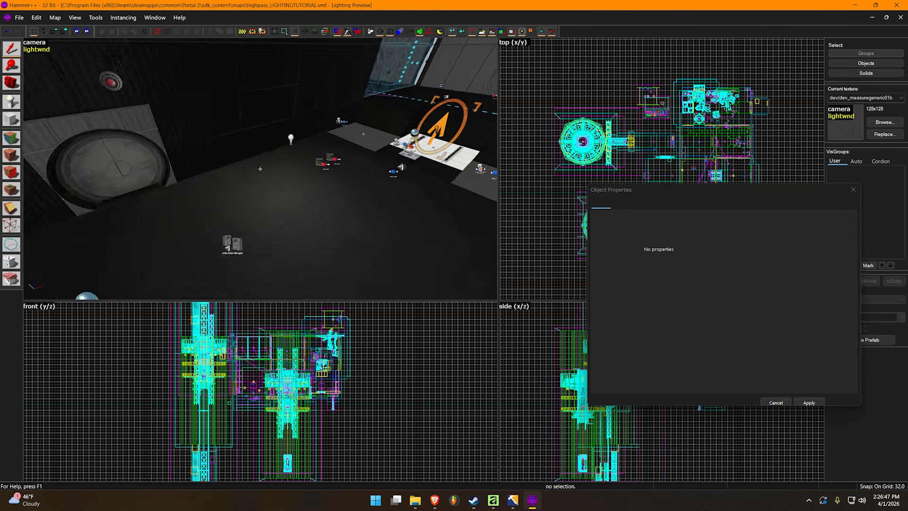
Set the light's 0 percent falloff distance to 384 and deselect the light
key("w")
key("s")
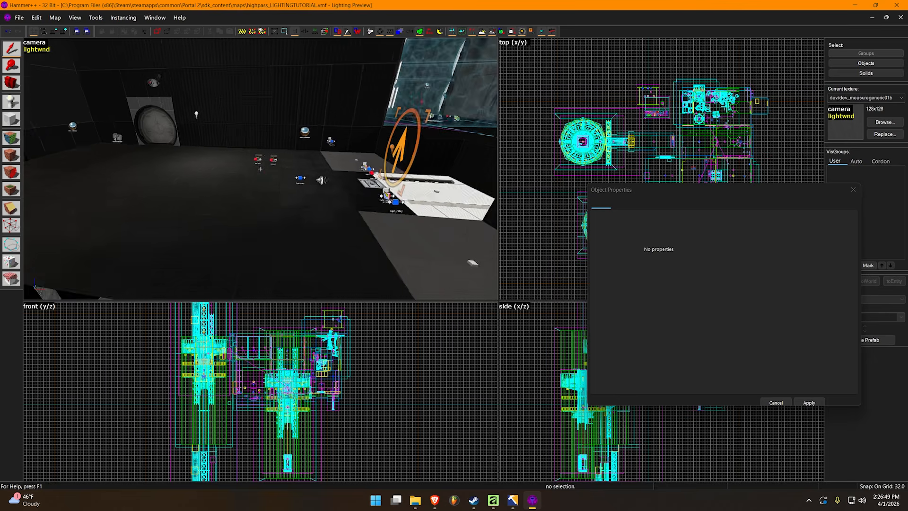
key("w")
key("s")
key("z")
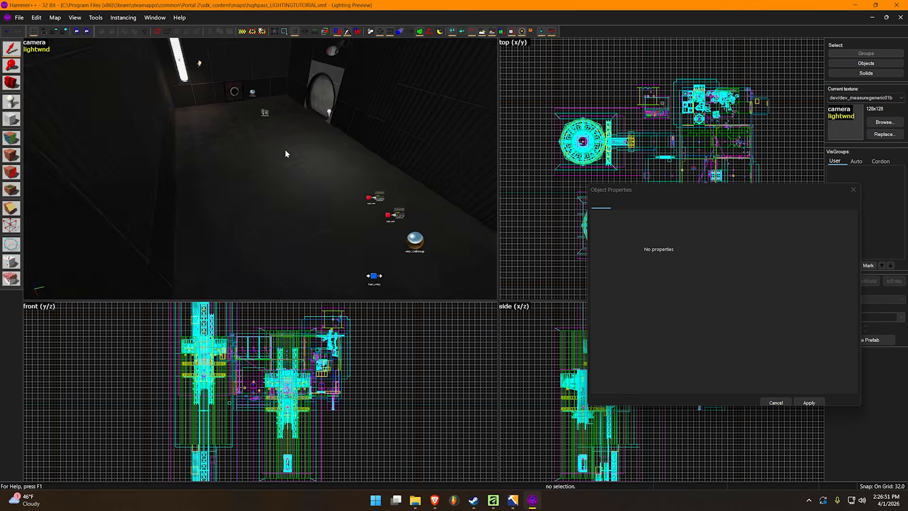
key("s")
left_click(320, 124)
scroll(700, 288, "down", 3)
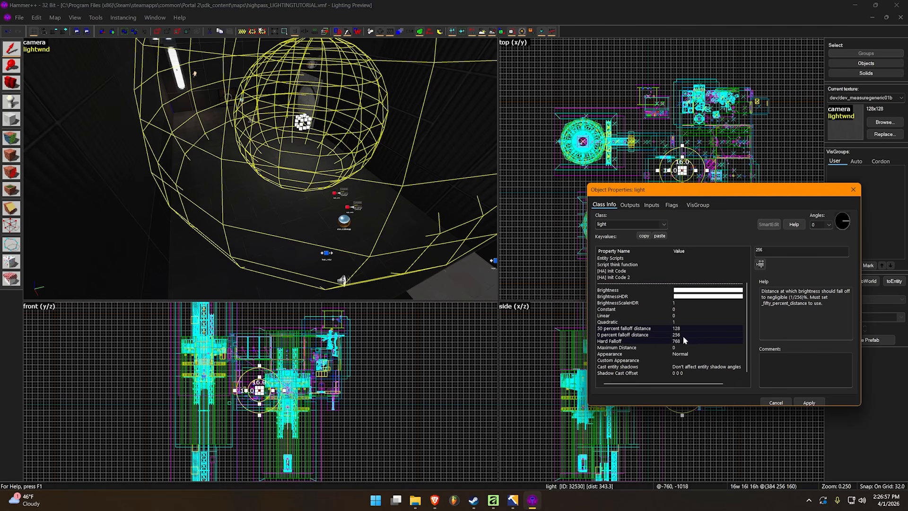
double_click(771, 252)
type("384")
key("Return")
key("Escape")
Move the light to 512 256 160 and deselect it
key("z")
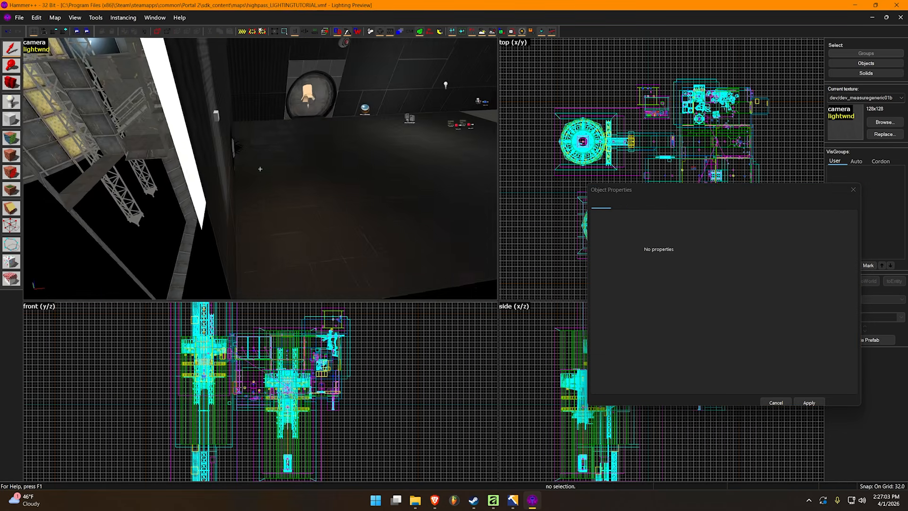
key("z")
left_click(286, 112)
left_click_drag(287, 112, 355, 113)
key("Escape")
Examine the chamber's illumination around the moved light, and select the light to display its falloff spheres
key("z")
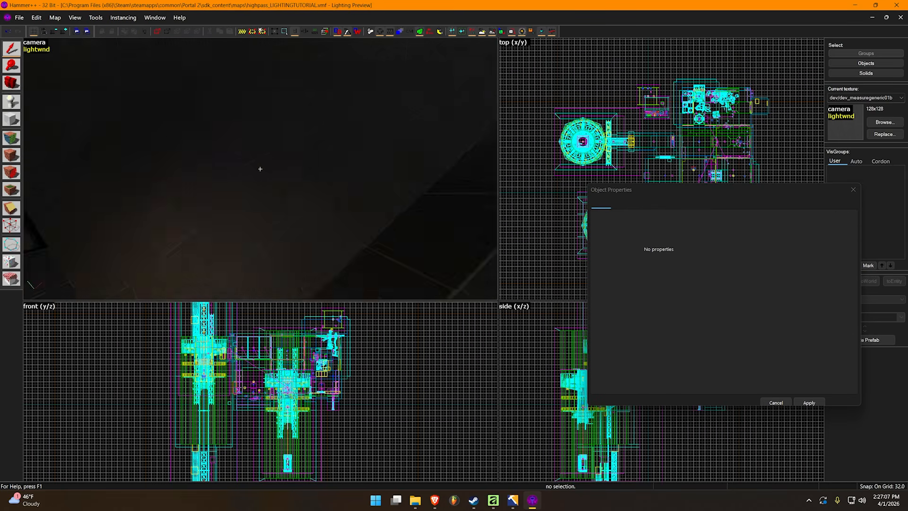
key("s")
key("z")
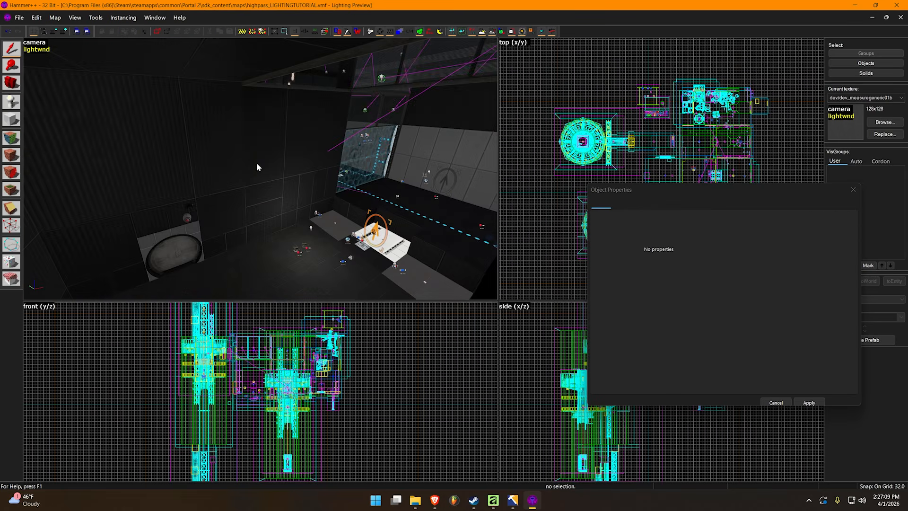
key("z")
key("w")
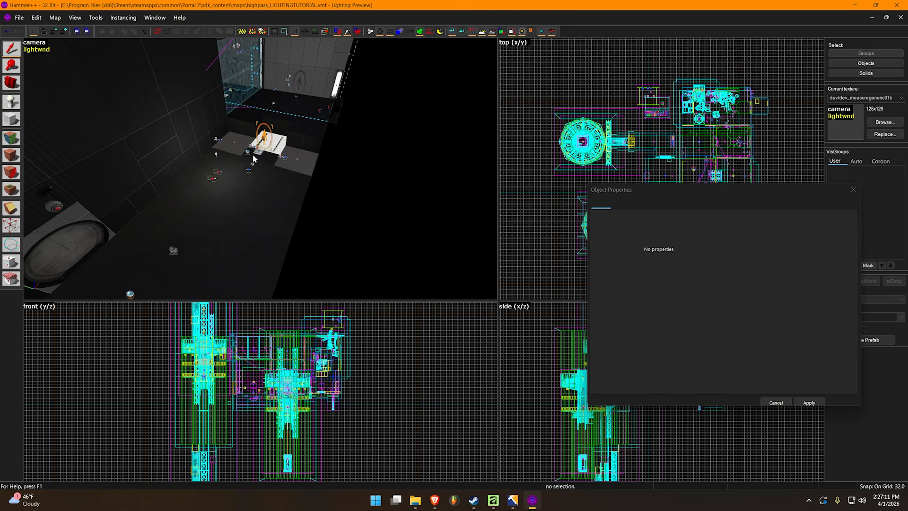
key("z")
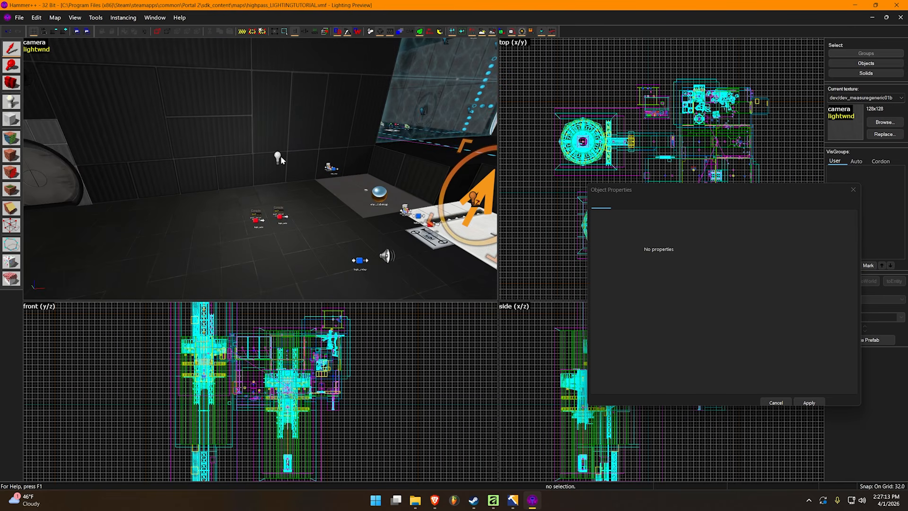
left_click(278, 159)
key("z")
key("z")
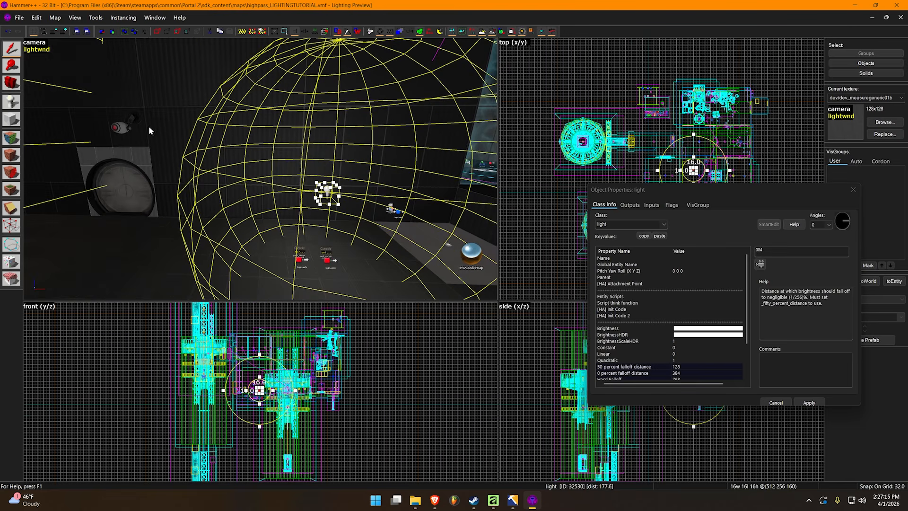
Deselect the light and examine how its illumination spreads across the chamber floor and walls
left_click(35, 49)
left_click(79, 50)
left_click(154, 33)
key("z")
key("Escape")
key("s")
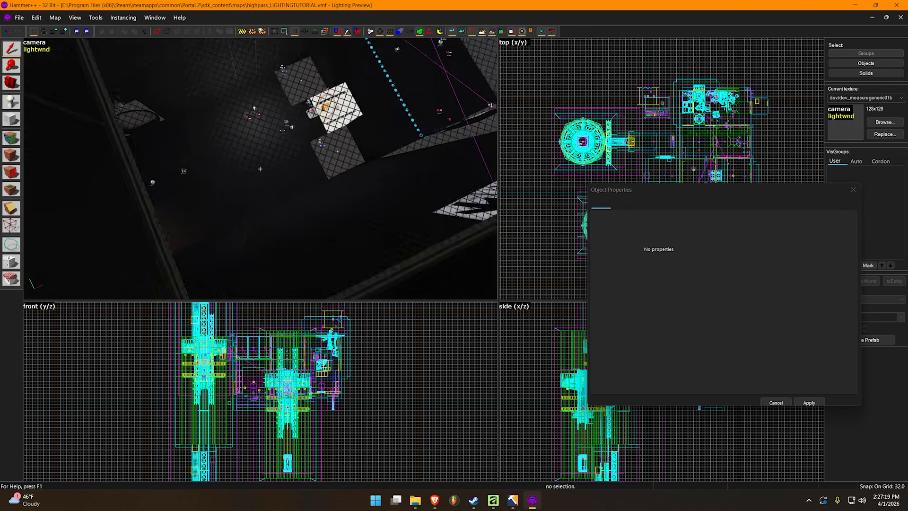
key("s")
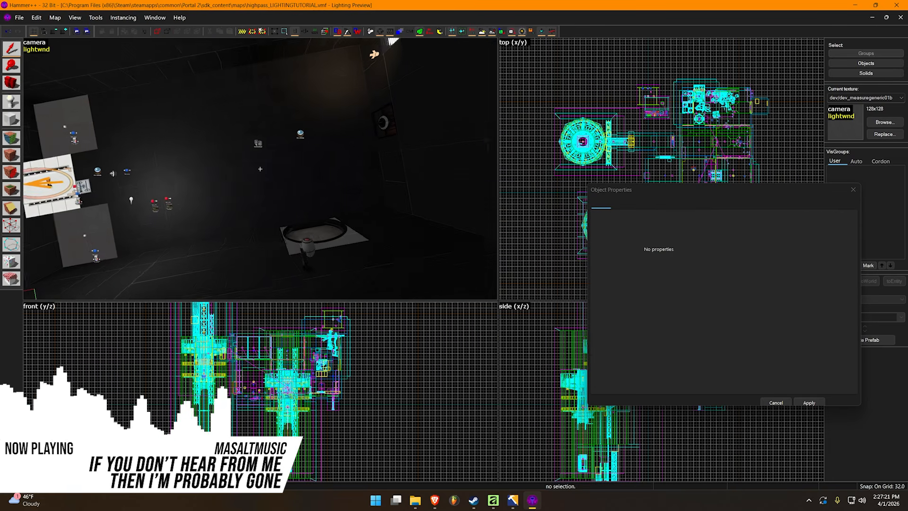
key("w")
key("z")
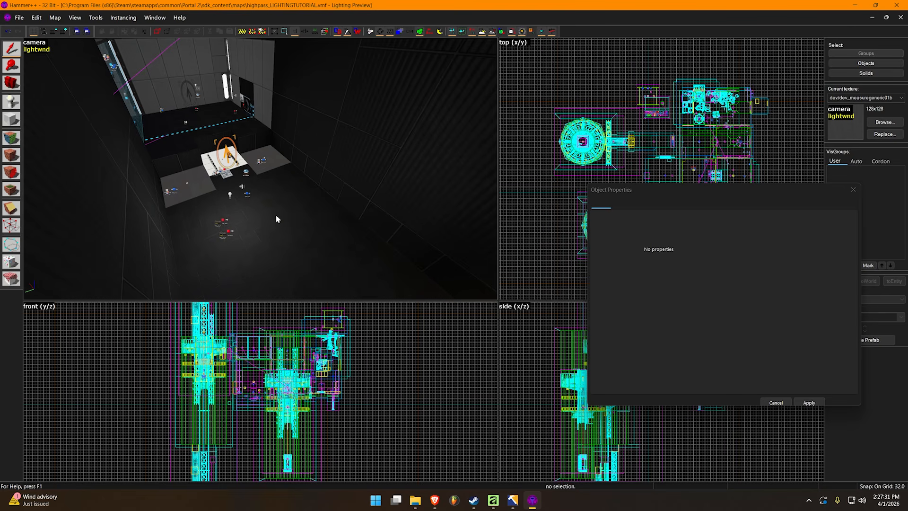
Compare the lit area with the light's 50 and 0 percent falloff spheres by selecting and deselecting the light
left_click(228, 196)
key("z")
key("Escape")
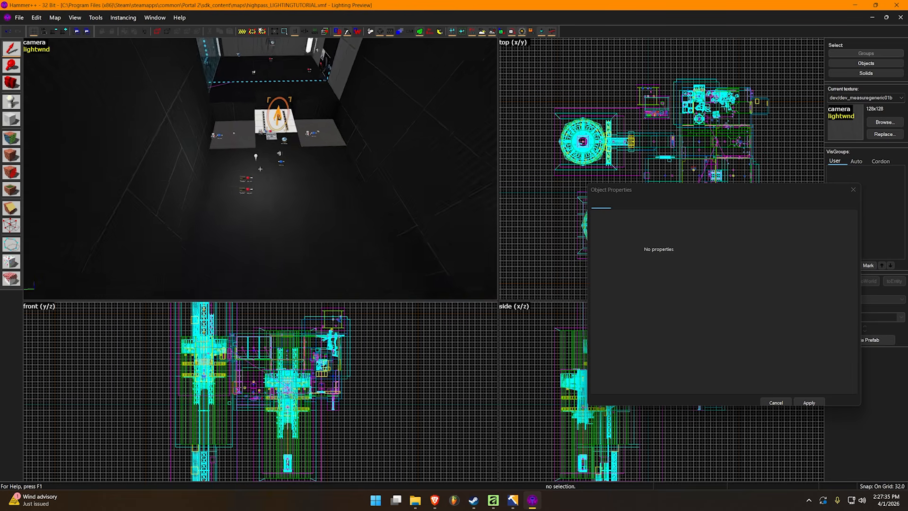
key("w")
key("z")
left_click(255, 141)
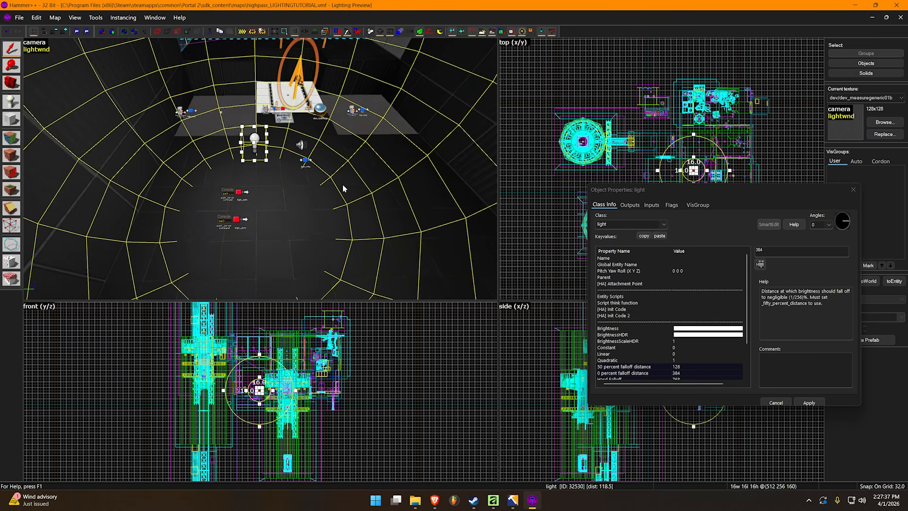
key("z")
key("s")
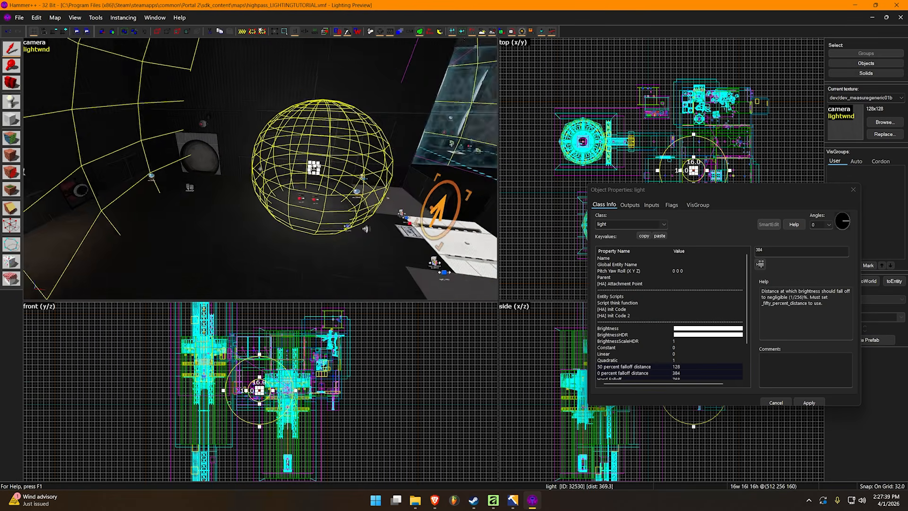
key("a")
key("z")
key("Escape")
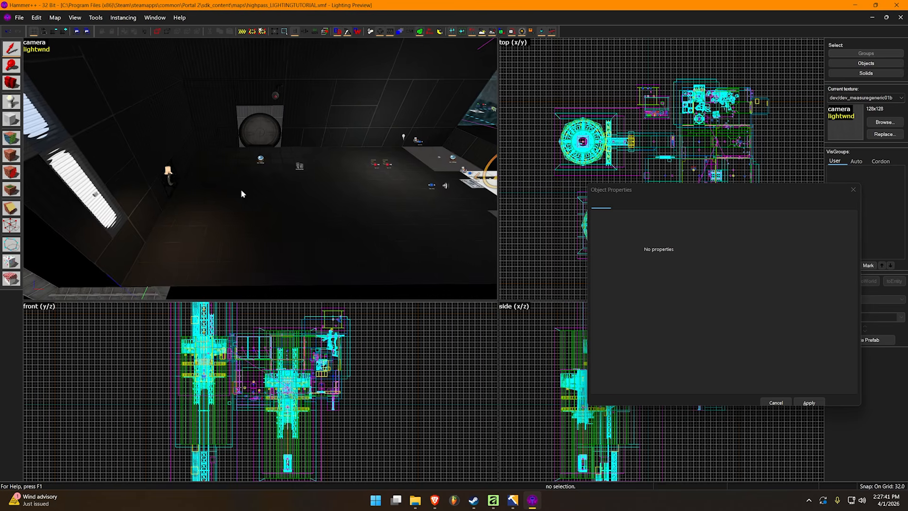
Set the light's hard falloff to 512
key("z")
key("w")
key("z")
left_click(256, 170)
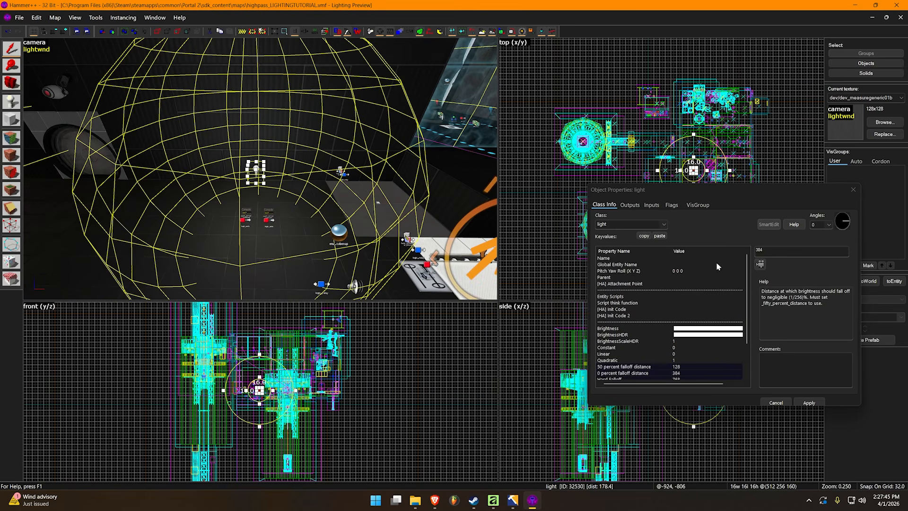
scroll(694, 300, "down", 2)
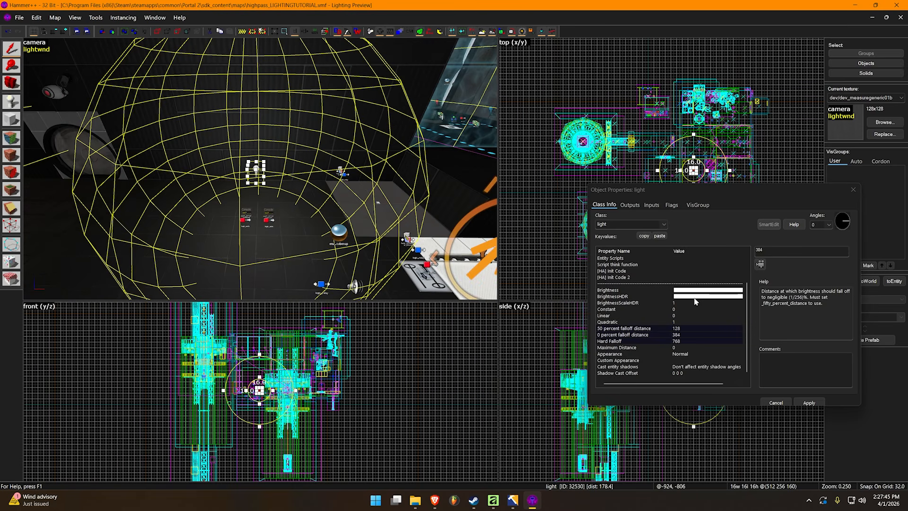
left_click(694, 340)
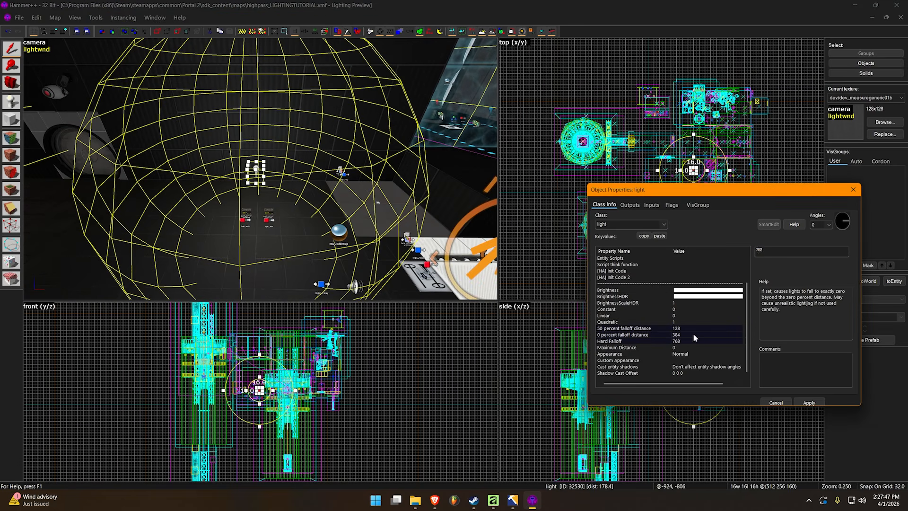
double_click(780, 253)
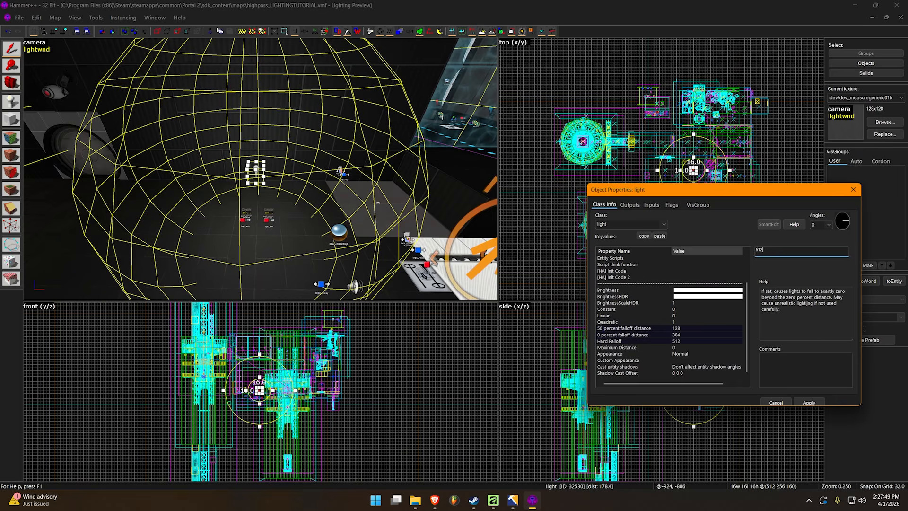
key("z")
key("s")
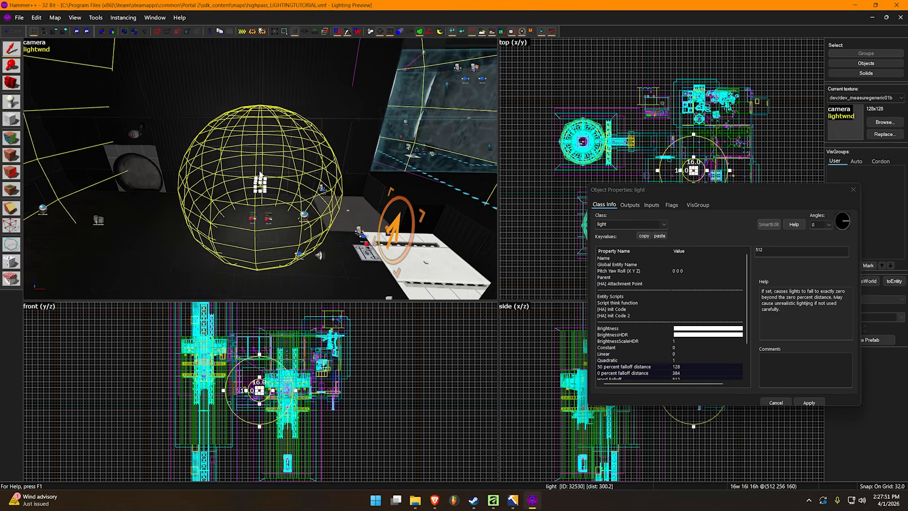
key("z")
Close the light's object properties and deselect the light
left_click(686, 258)
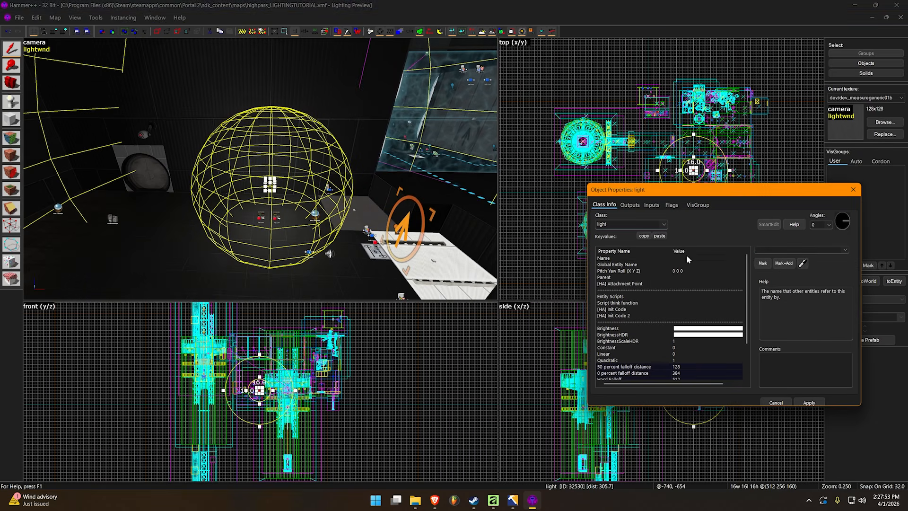
left_click(853, 190)
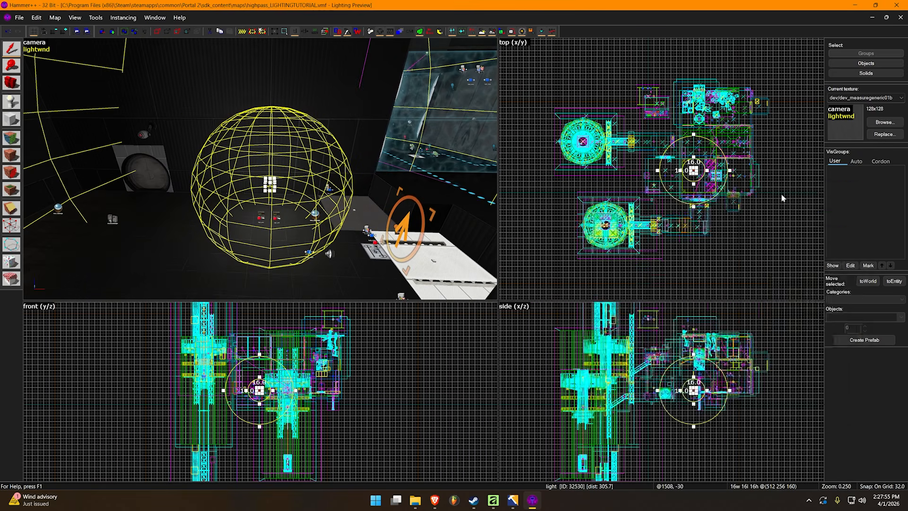
left_click(779, 196)
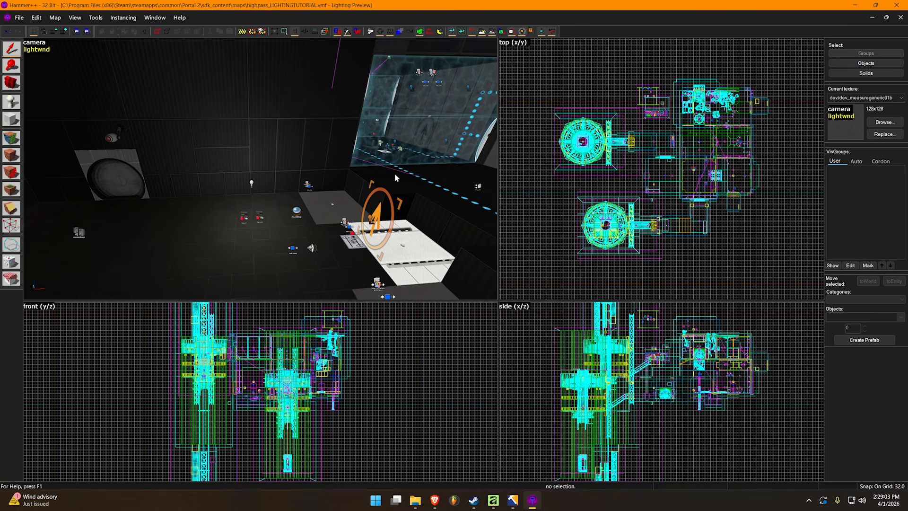
Select the light and inspect its falloff radii in the 3D and top views
left_click(253, 183)
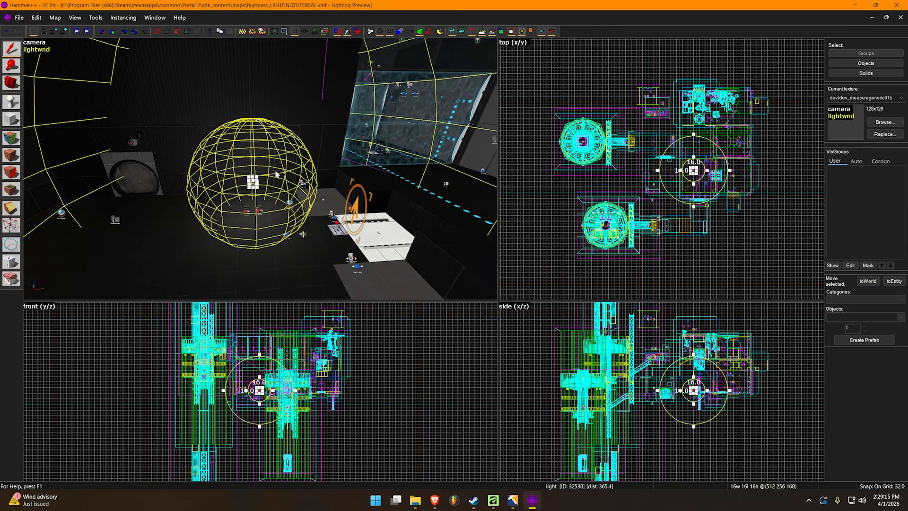
scroll(276, 174, "down", 2)
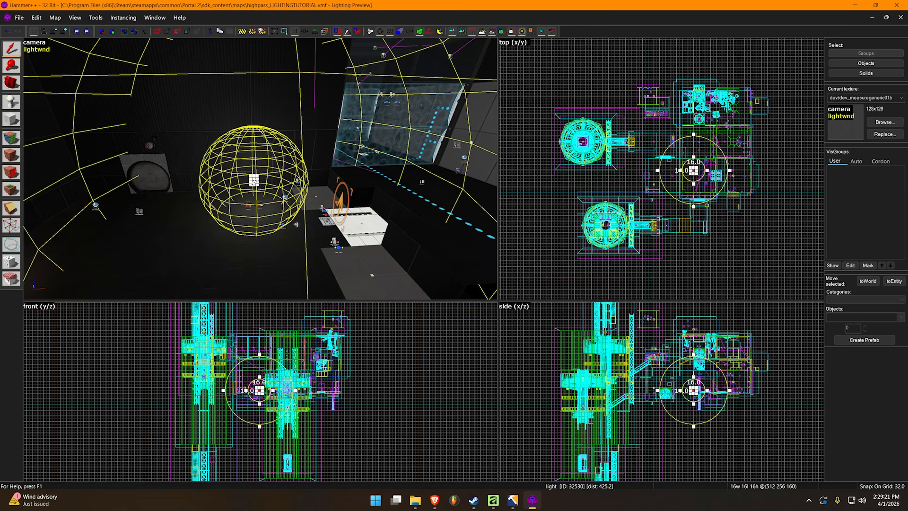
scroll(681, 166, "up", 5)
scroll(681, 165, "down", 3)
key("z")
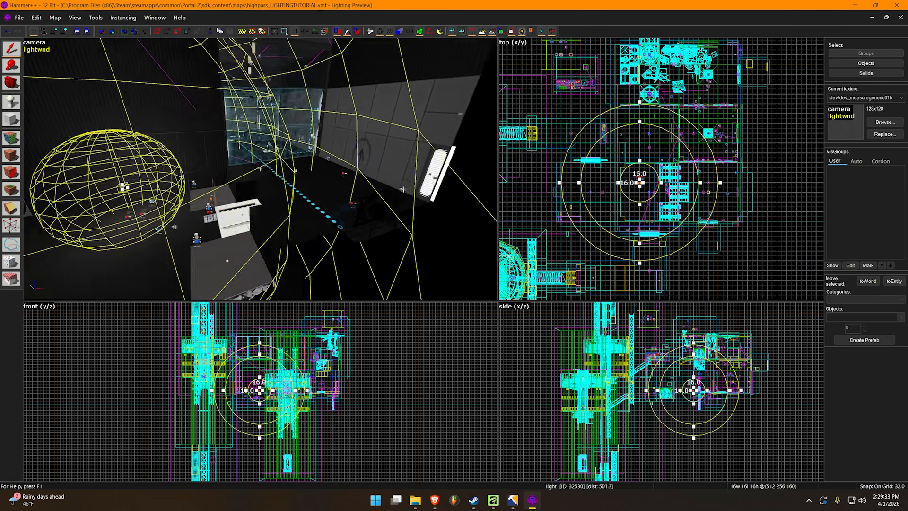
Examine the area around the glass wall against the light's outer falloff sphere, and deselect the light
key("w")
key("a")
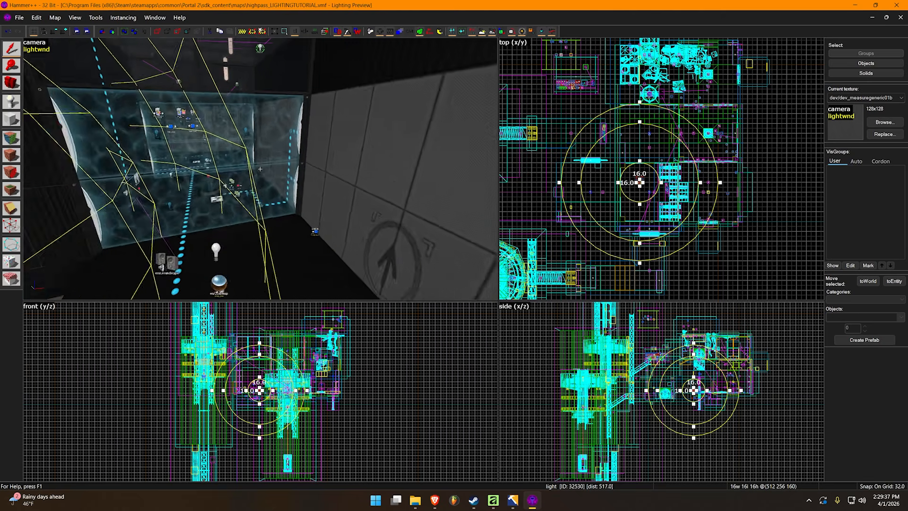
key("s")
key("z")
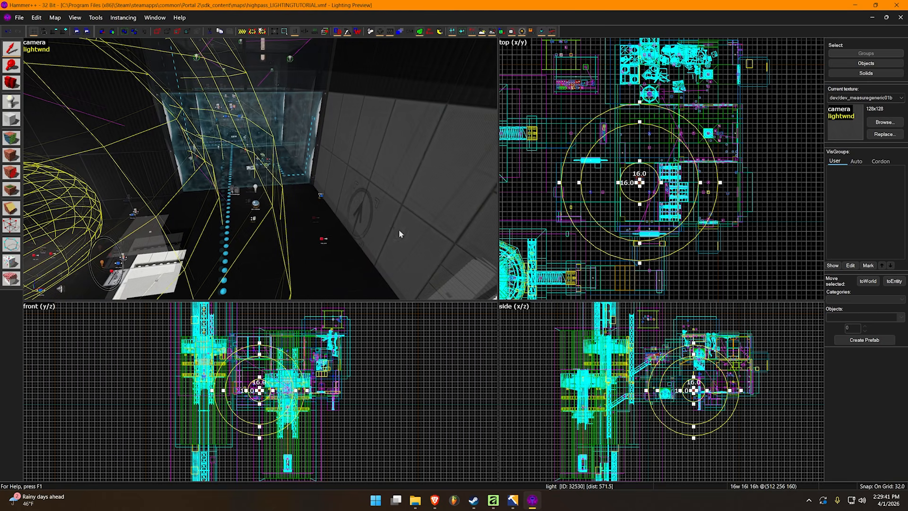
key("z")
key("z")
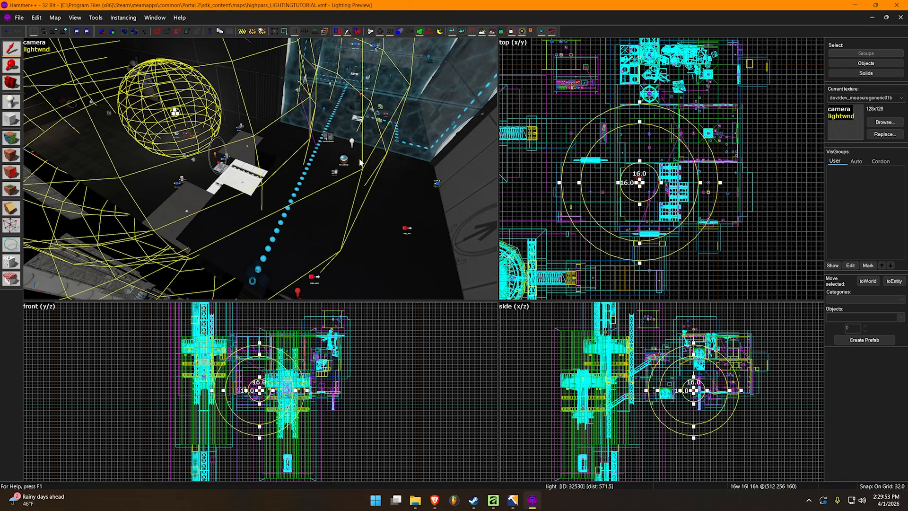
scroll(615, 158, "up", 3)
scroll(611, 158, "down", 1)
scroll(611, 157, "down", 4)
left_click(696, 87)
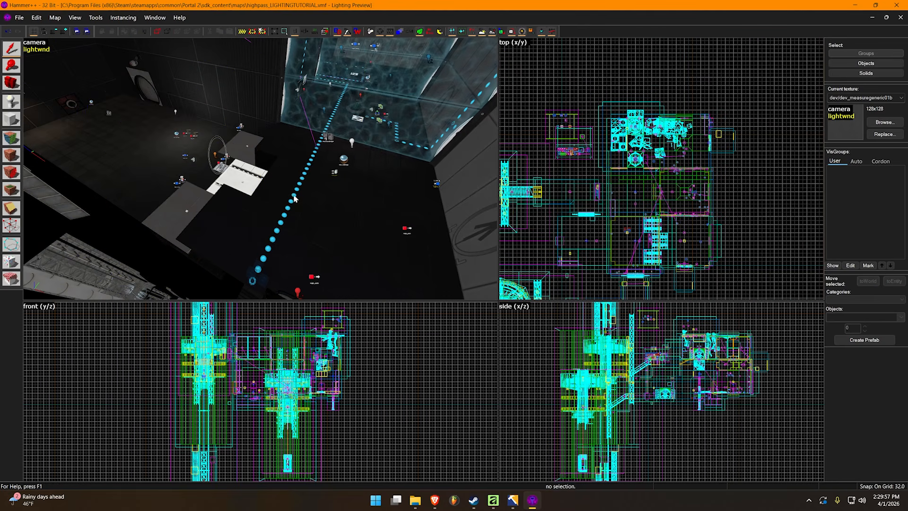
Inspect the chamber's illumination with the light deselected and selected, checking how far the light reaches from its position
key("z")
key("w")
key("z")
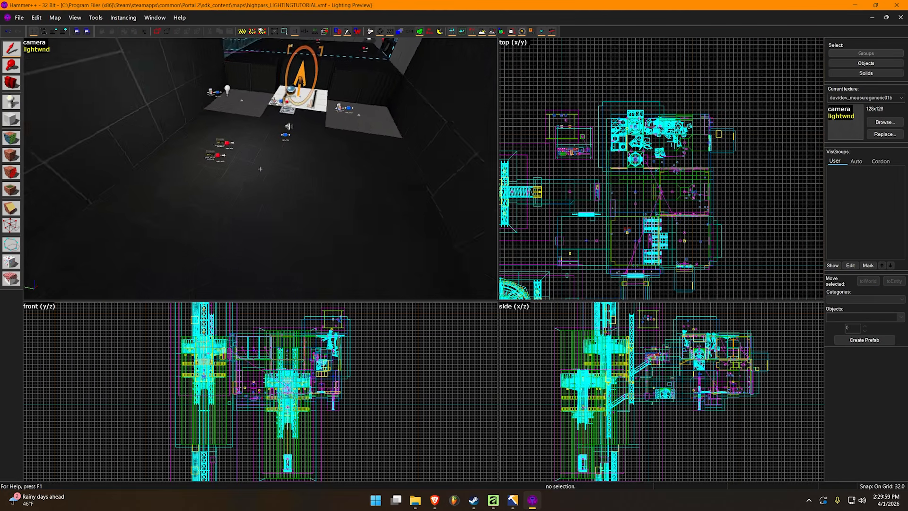
key("z")
key("s")
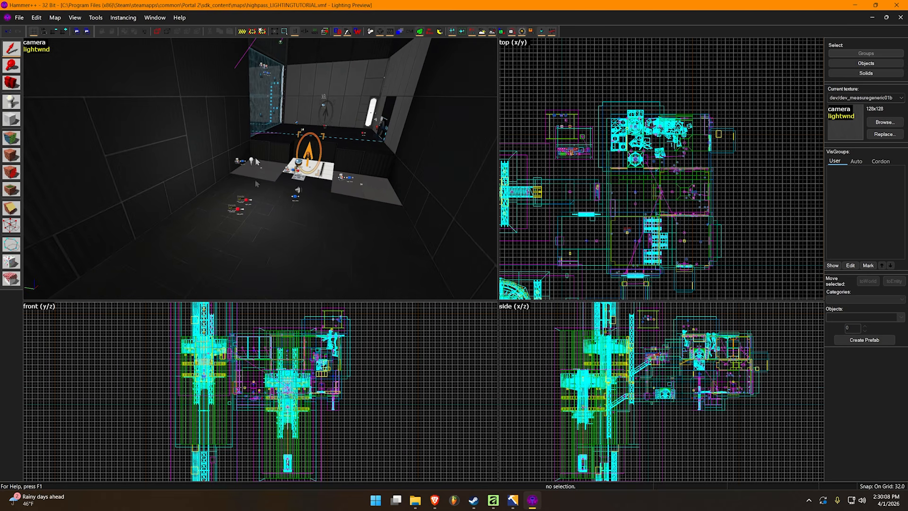
left_click(252, 160)
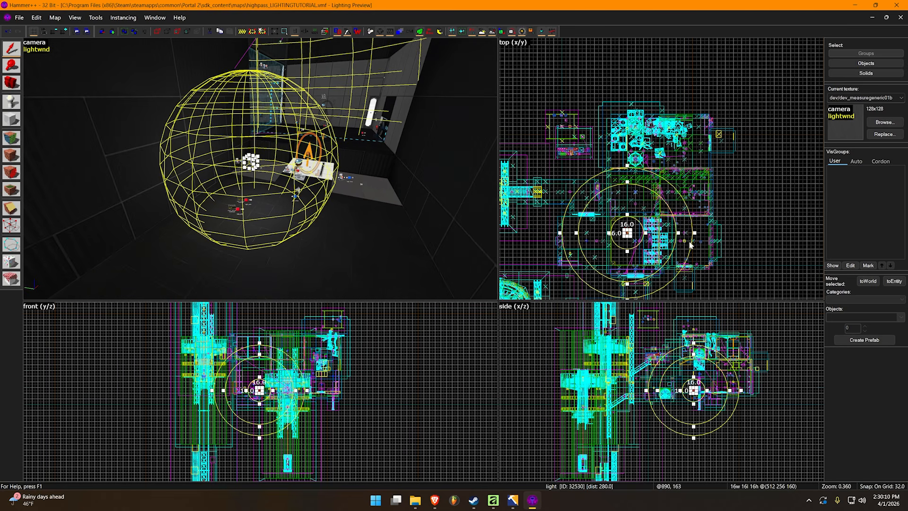
key("z")
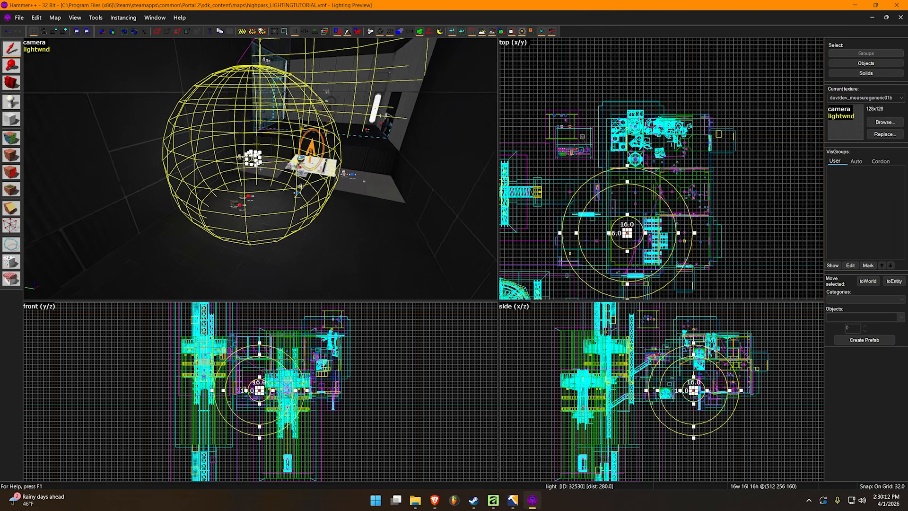
key("w")
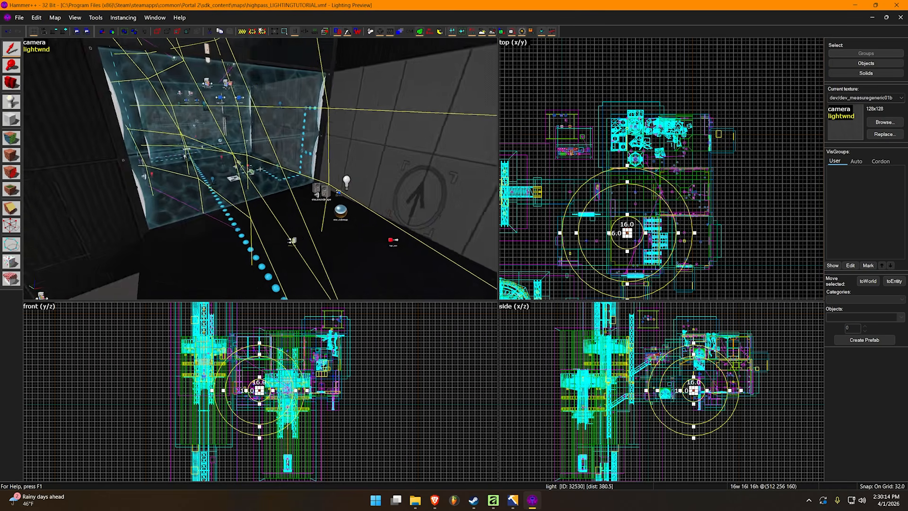
key("z")
key("Escape")
key("z")
key("w")
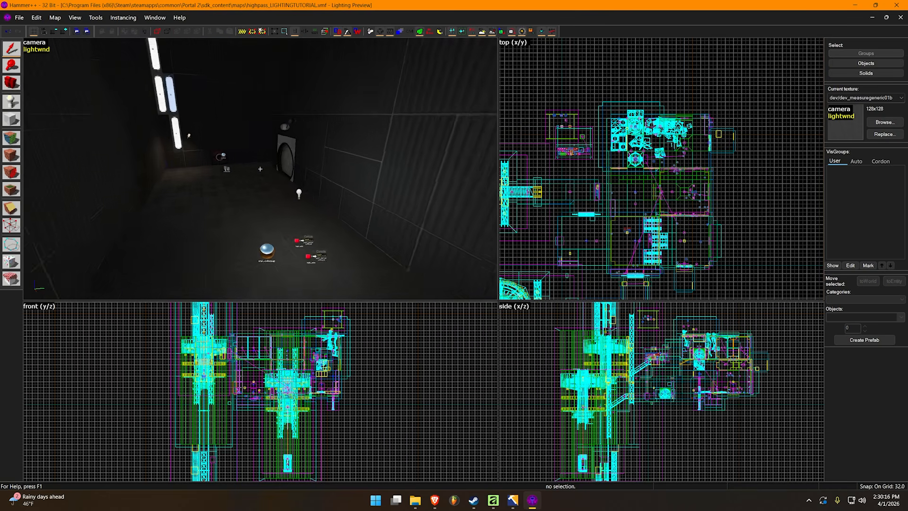
Locate the laser relay's light_dynamic beyond the glass wall, select it to inspect its radius in the top view, and deselect it
key("s")
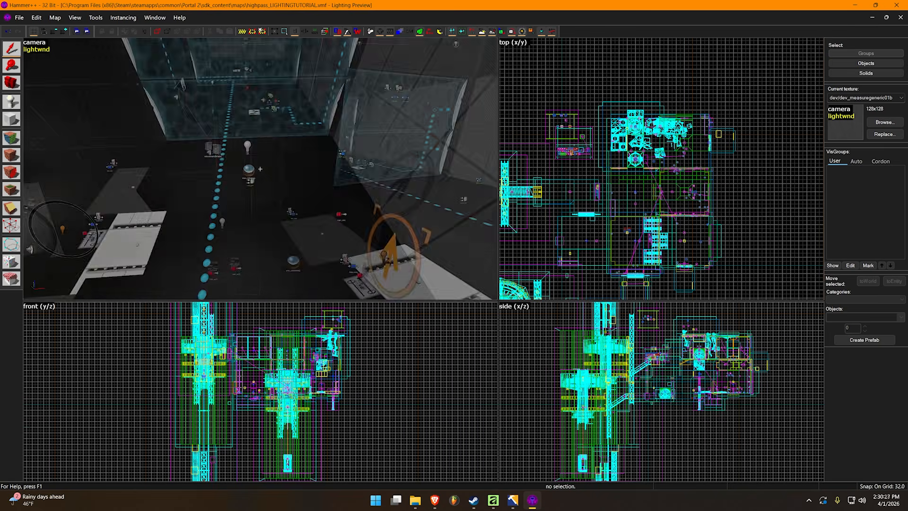
key("s")
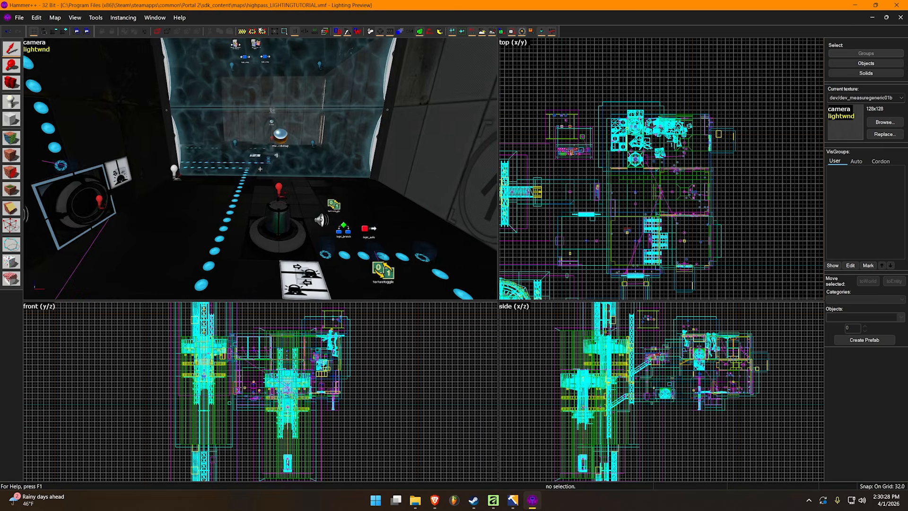
key("w")
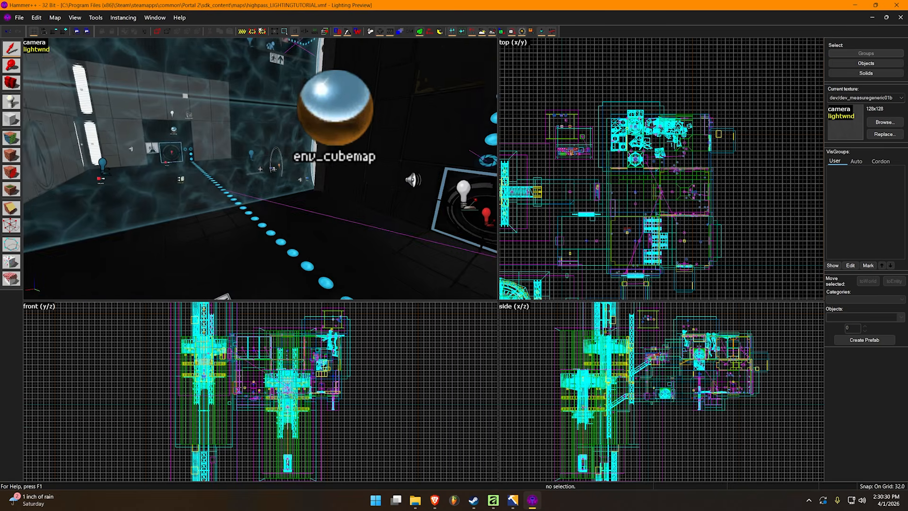
key("s")
left_click(261, 171)
key("z")
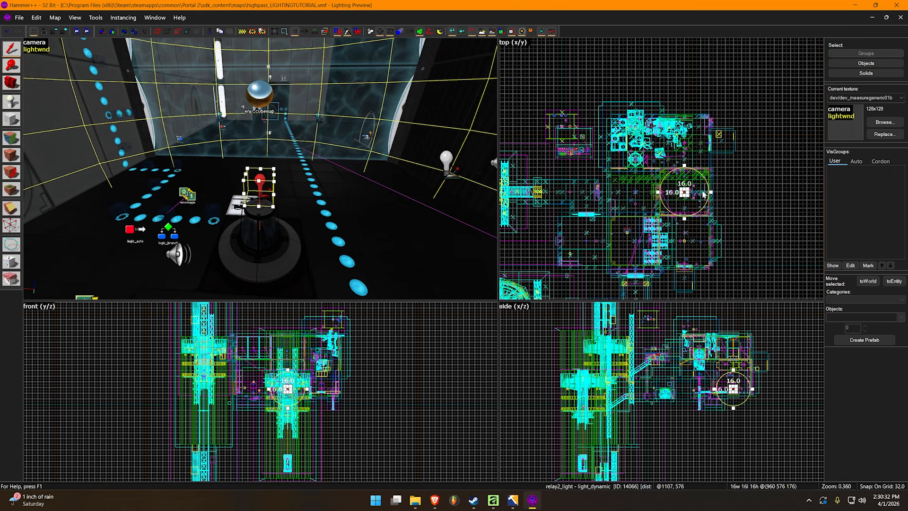
scroll(687, 195, "up", 5)
left_click(689, 271)
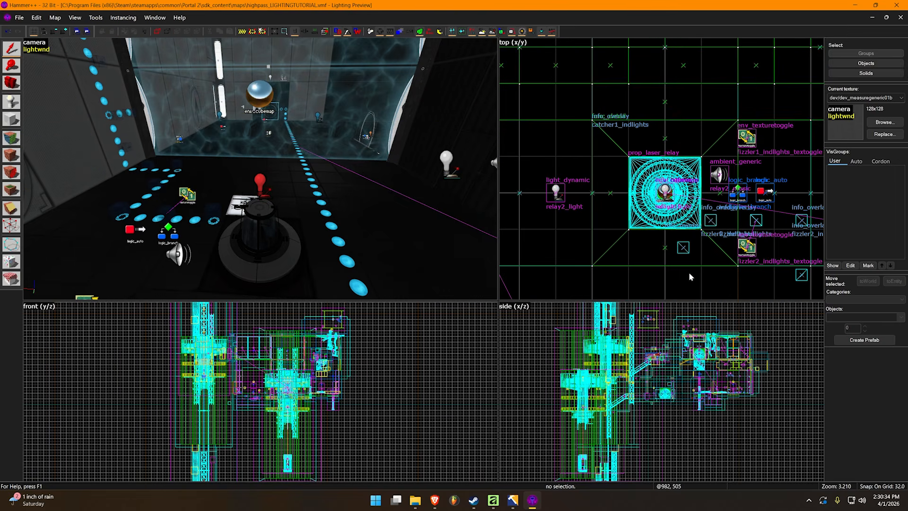
Select the relay's light_dynamic again, inspect its radius sphere from across the chamber, and deselect it
left_click(260, 183)
left_click(598, 149)
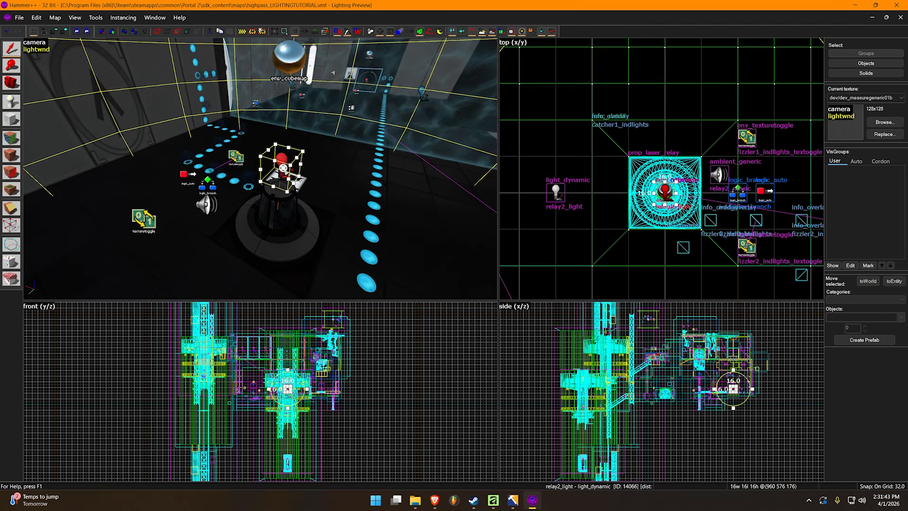
key("z")
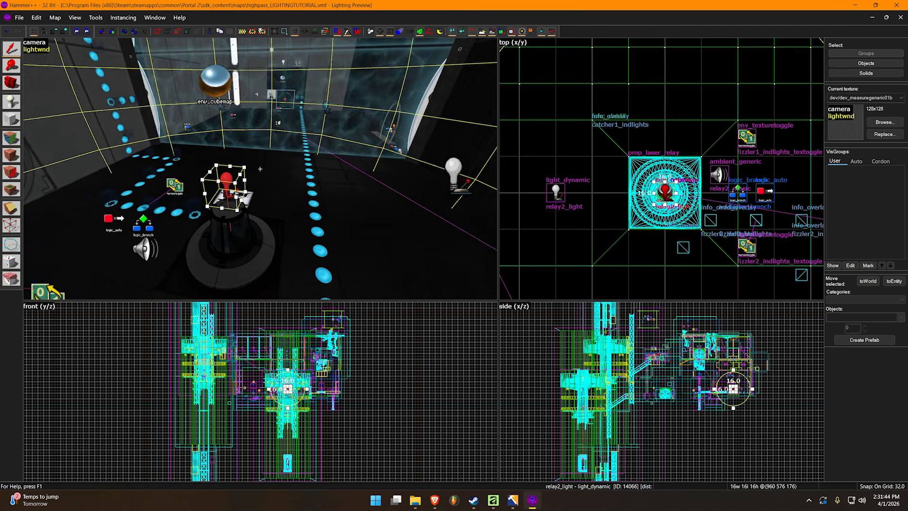
key("z")
key("s")
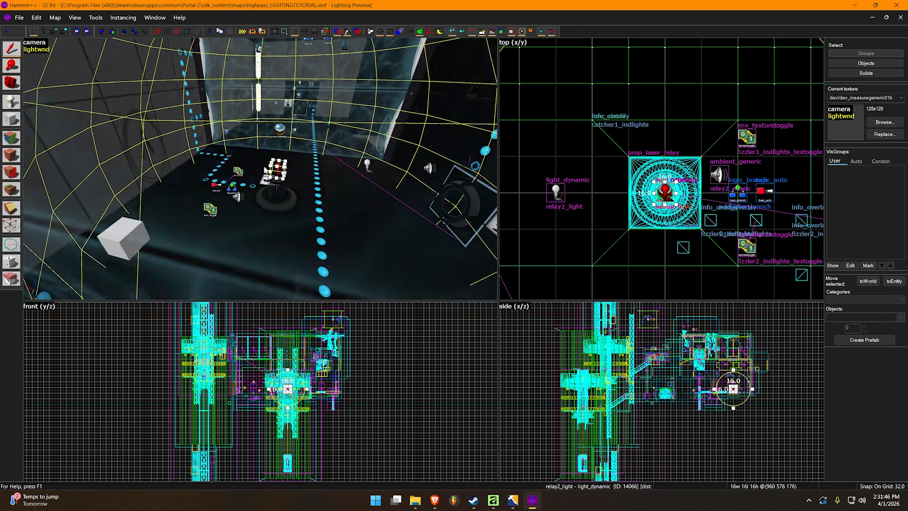
key("z")
key("Escape")
key("z")
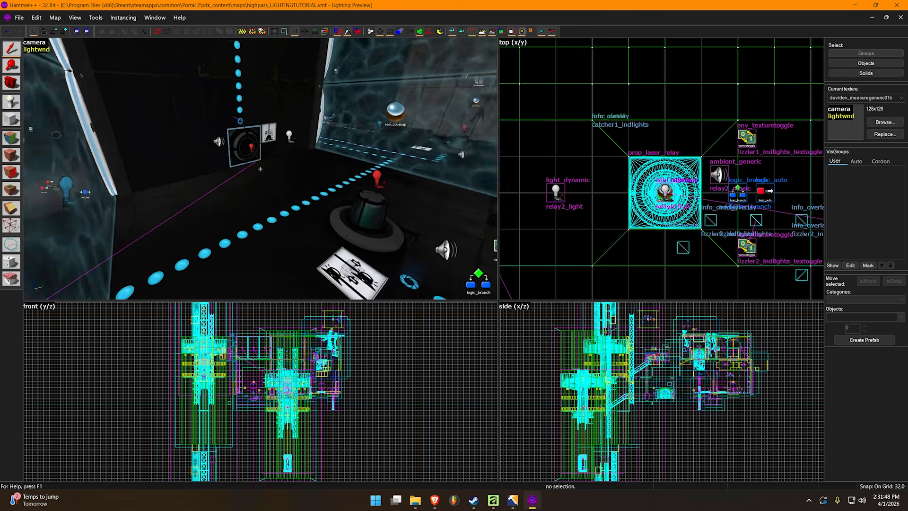
Open the object properties of the light_dynamic above the laser relay and inspect its light color and brightness
key("w")
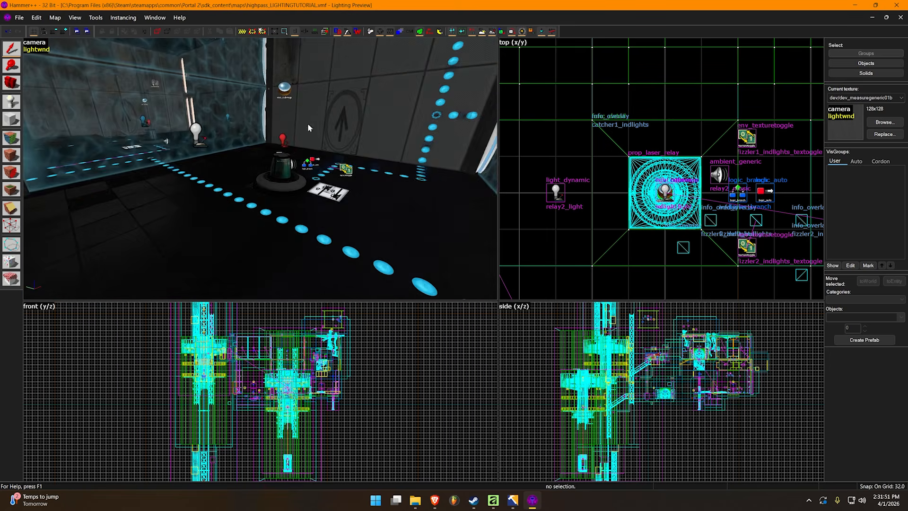
key("z")
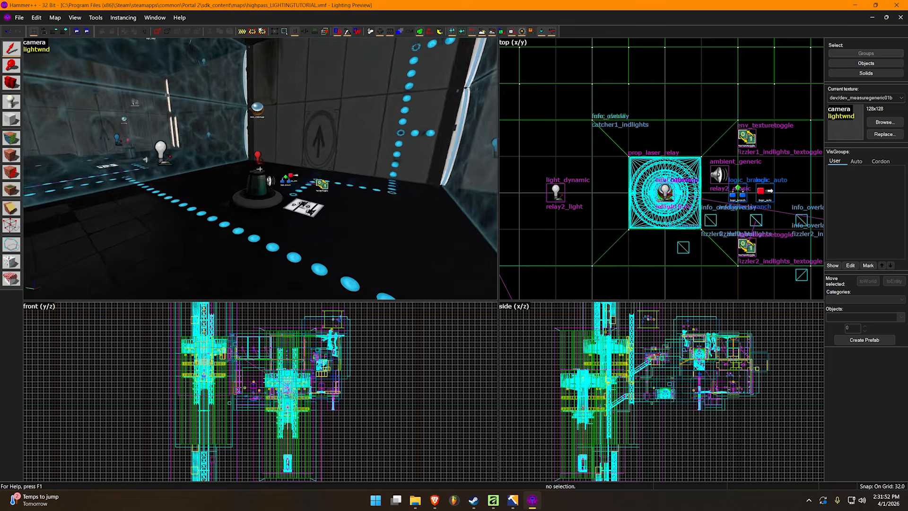
key("w")
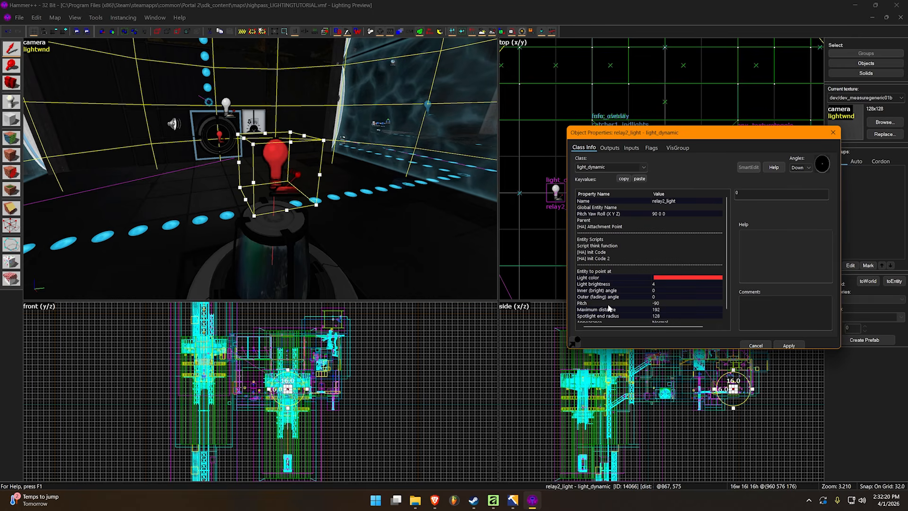
left_click(665, 279)
left_click_drag(726, 138, 580, 99)
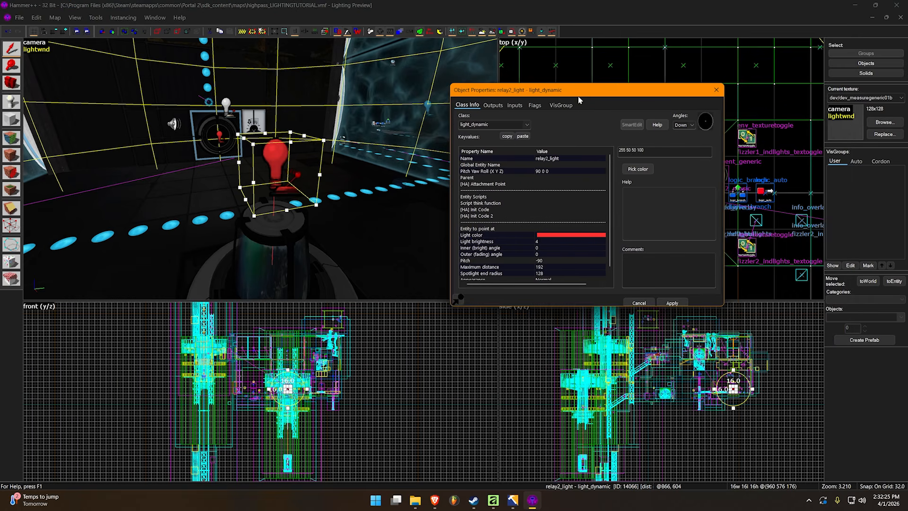
left_click(536, 242)
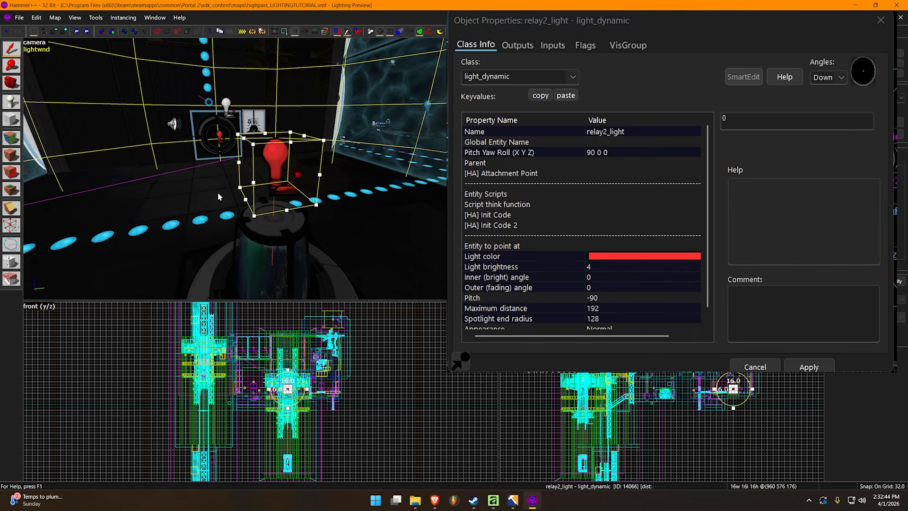
Inspect the light_dynamic's maximum distance and spotlight end radius properties with their help descriptions
middle_click_drag(279, 188, 260, 171)
scroll(259, 171, "down", 3)
scroll(259, 172, "up", 3)
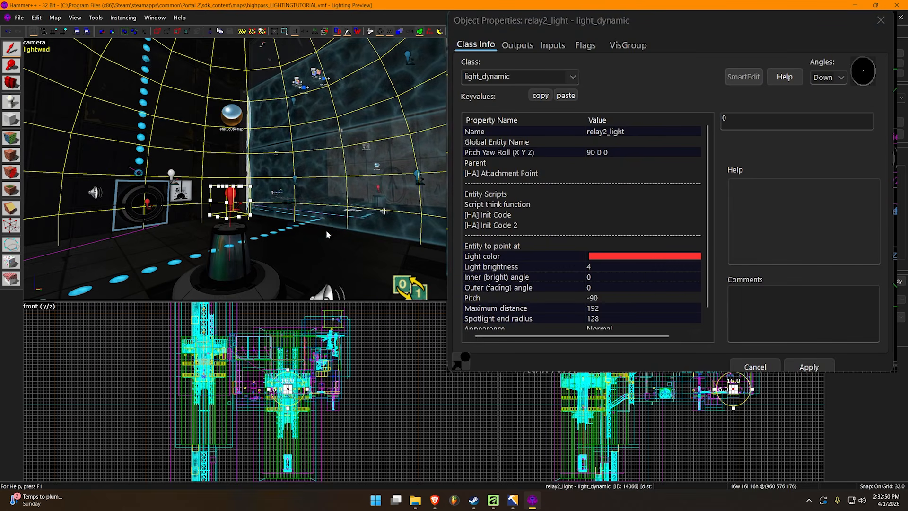
scroll(629, 265, "down", 1)
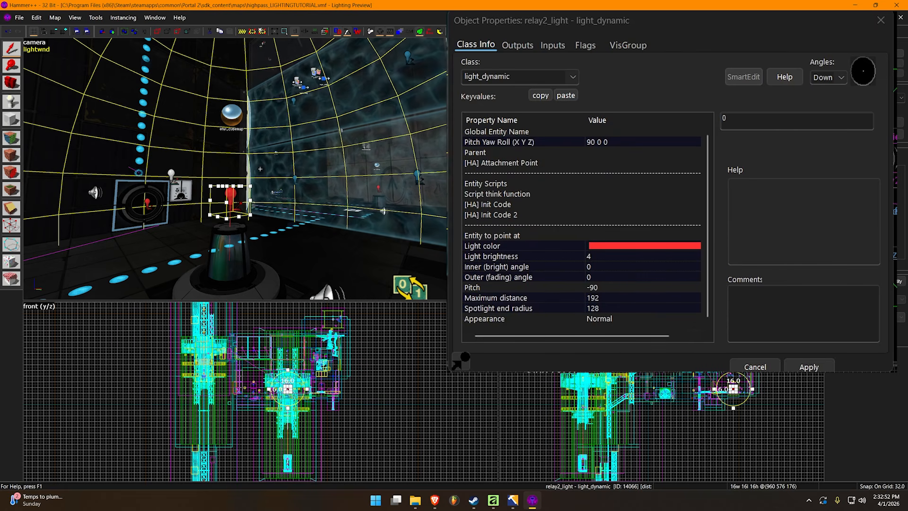
key("z")
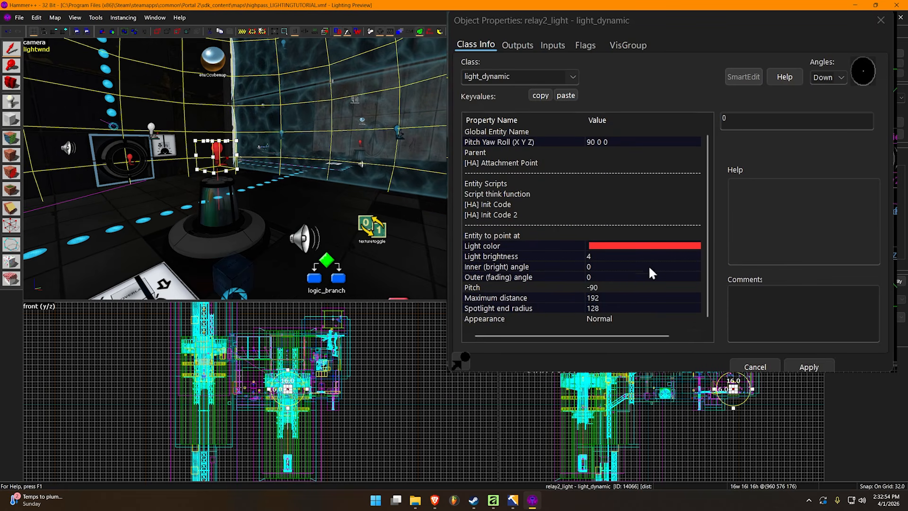
left_click(603, 297)
key("z")
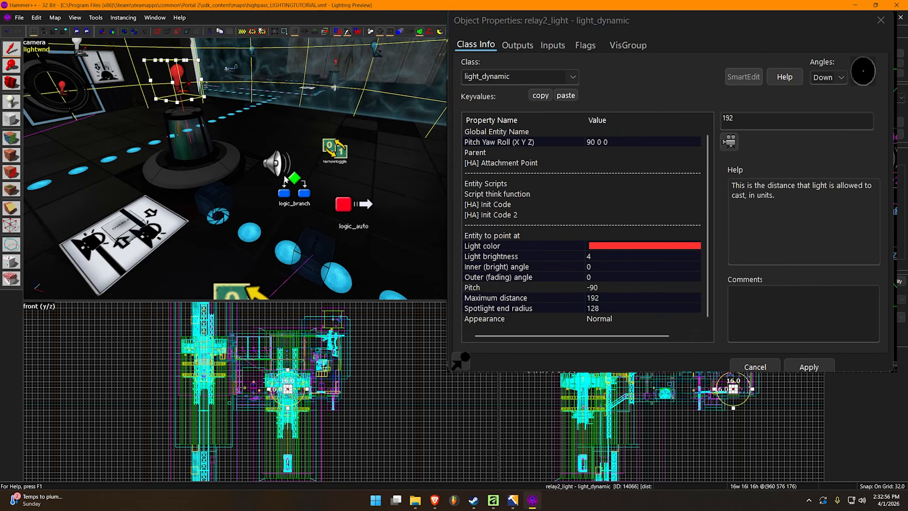
left_click(615, 308)
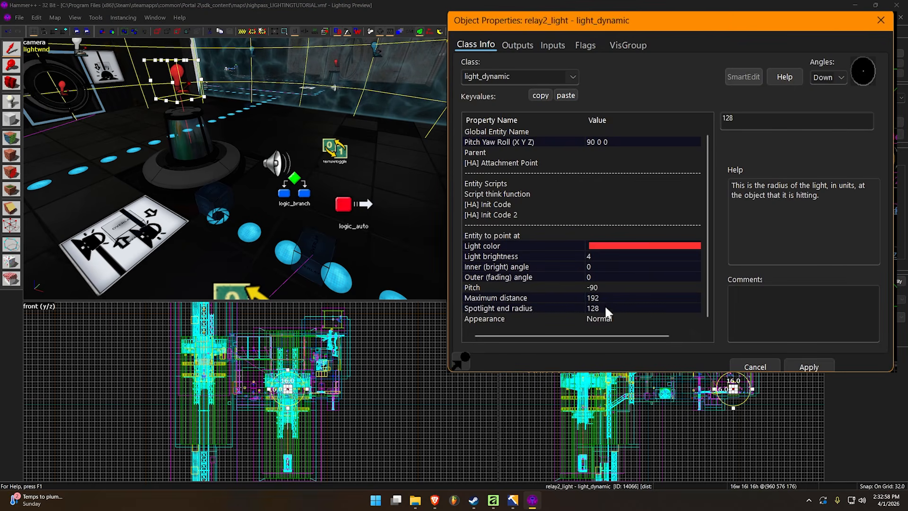
key("z")
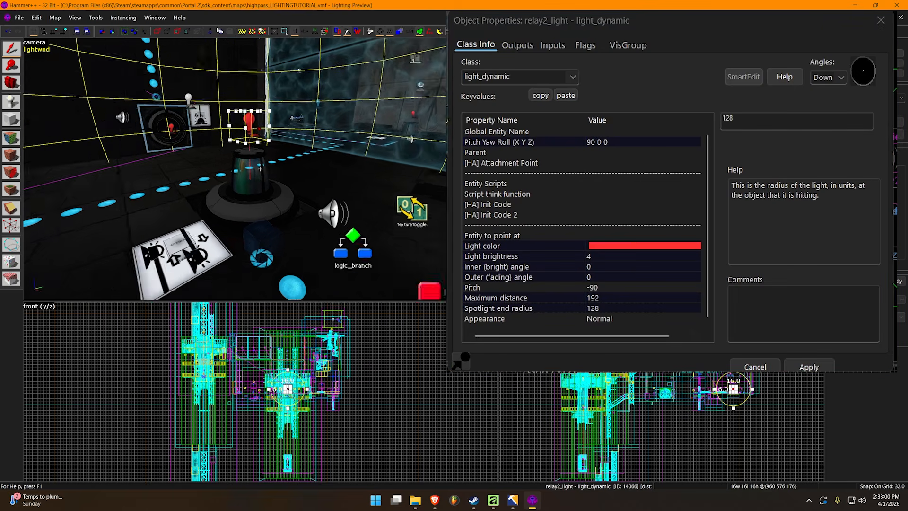
Compare the light's maximum distance property with the extent of its radius sphere throughout the chamber
key("w")
key("z")
key("s")
key("z")
left_click(628, 297)
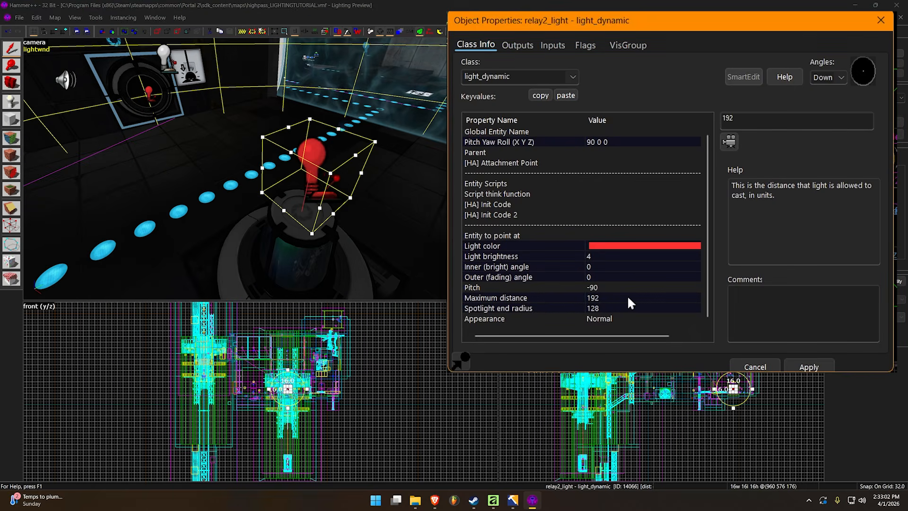
key("z")
key("s")
key("z")
scroll(262, 170, "up", 2)
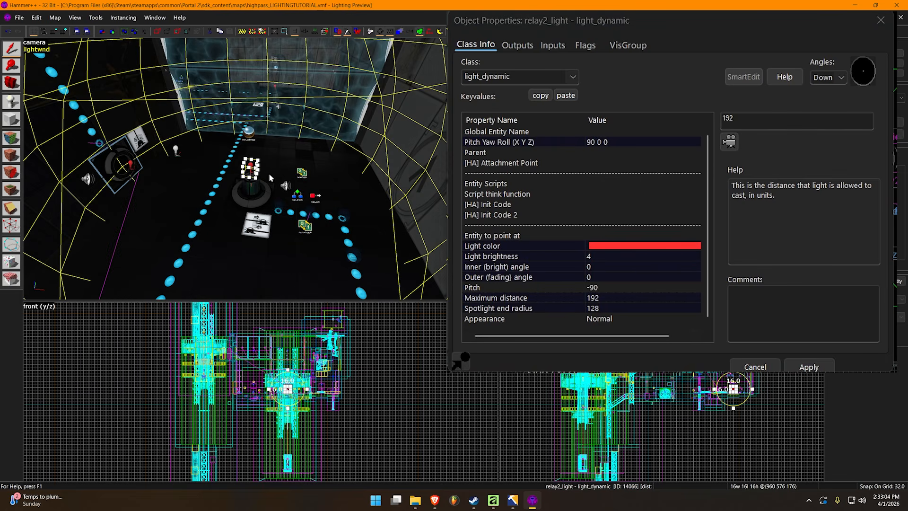
key("z")
key("z")
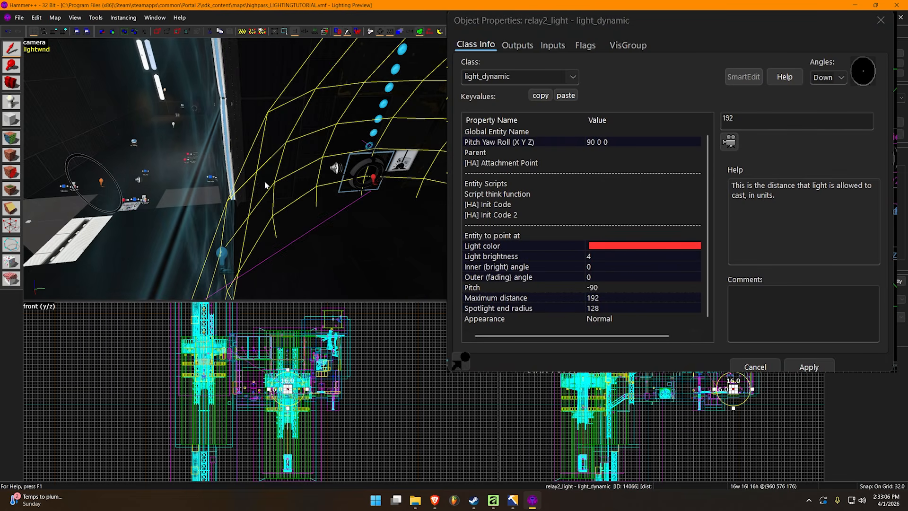
key("z")
key("z")
scroll(103, 282, "down", 2)
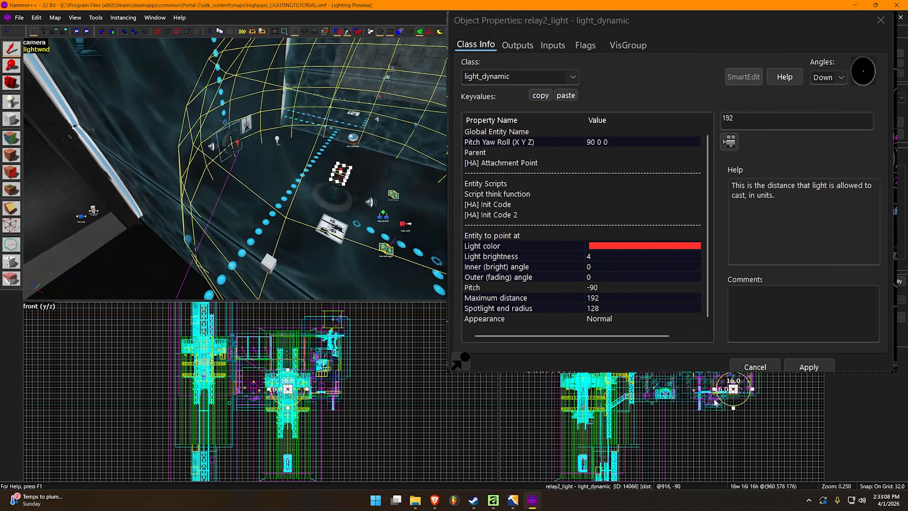
scroll(238, 206, "up", 3)
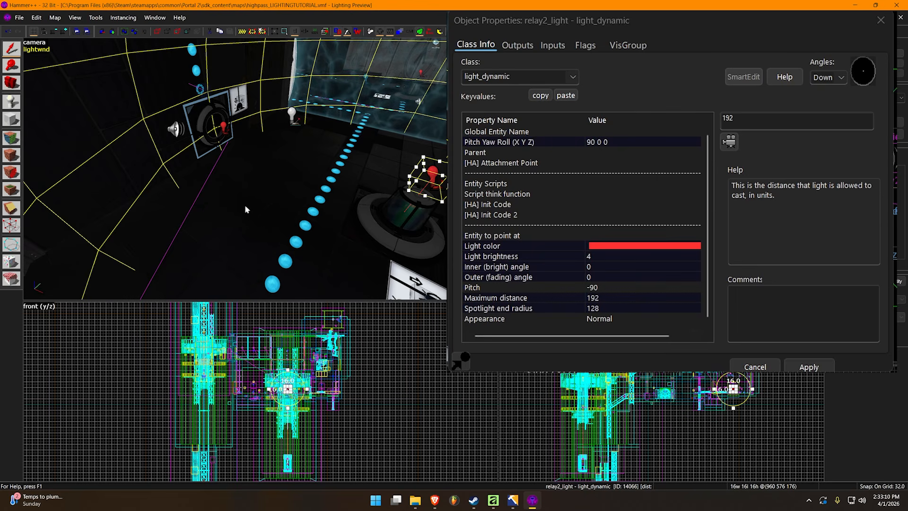
Examine the floor and walls around the laser relay inside the radius sphere, then deselect and reselect the light_dynamic
key("z")
key("z")
key("z")
key("z")
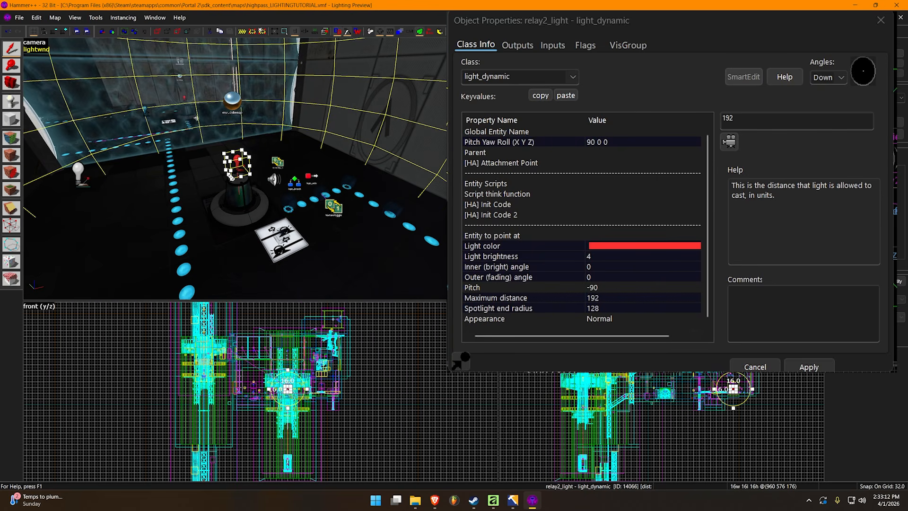
key("z")
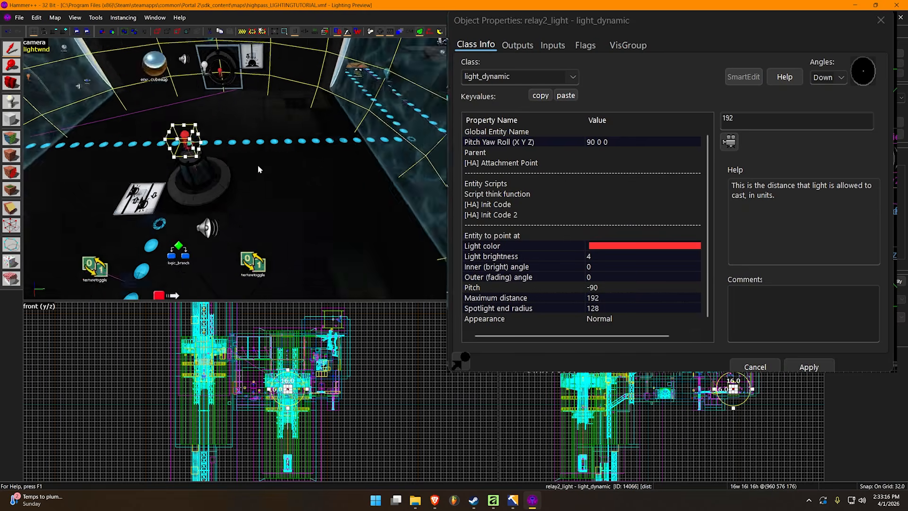
key("z")
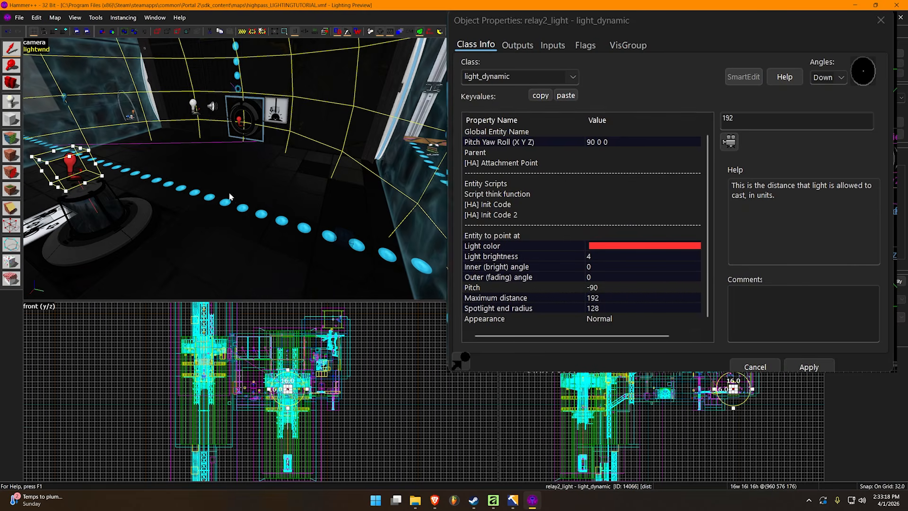
key("z")
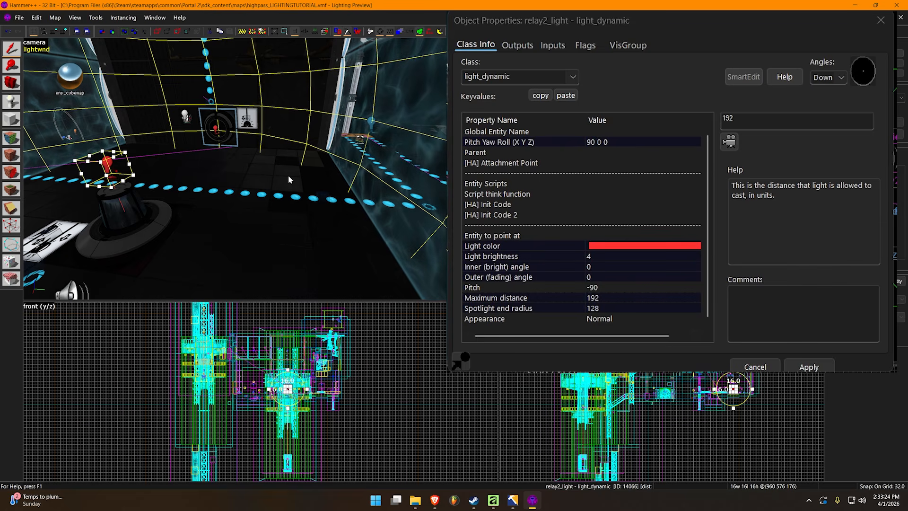
key("Escape")
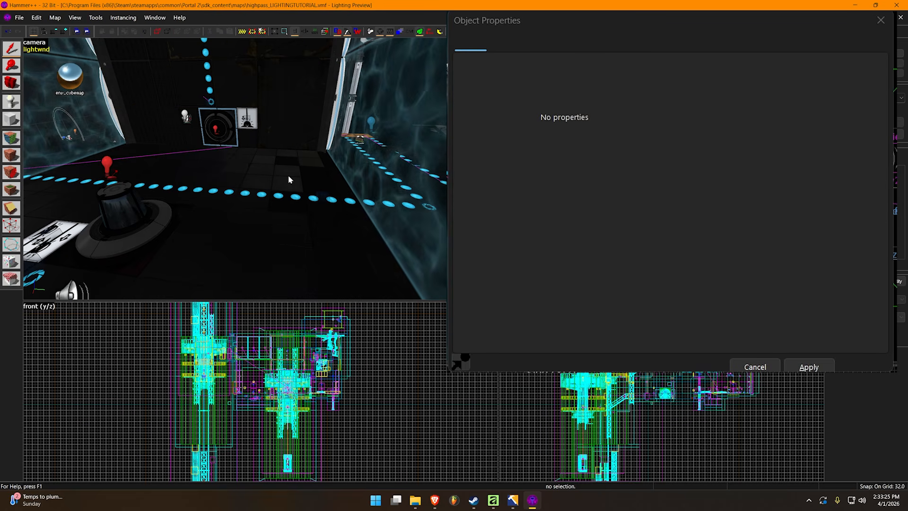
left_click(106, 164)
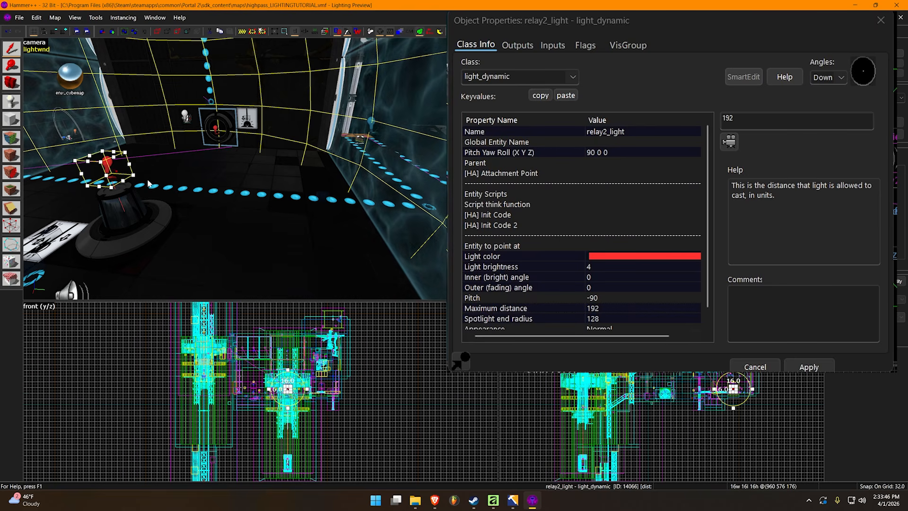
Examine from several angles how far the relay light's radius sphere reaches toward the chamber walls and glass panels
key("z")
key("w")
key("z")
key("s")
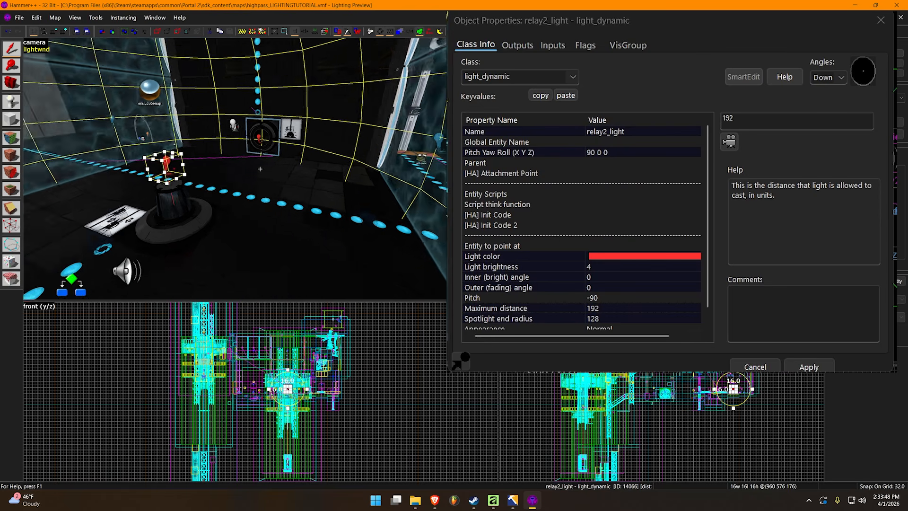
key("w")
key("z")
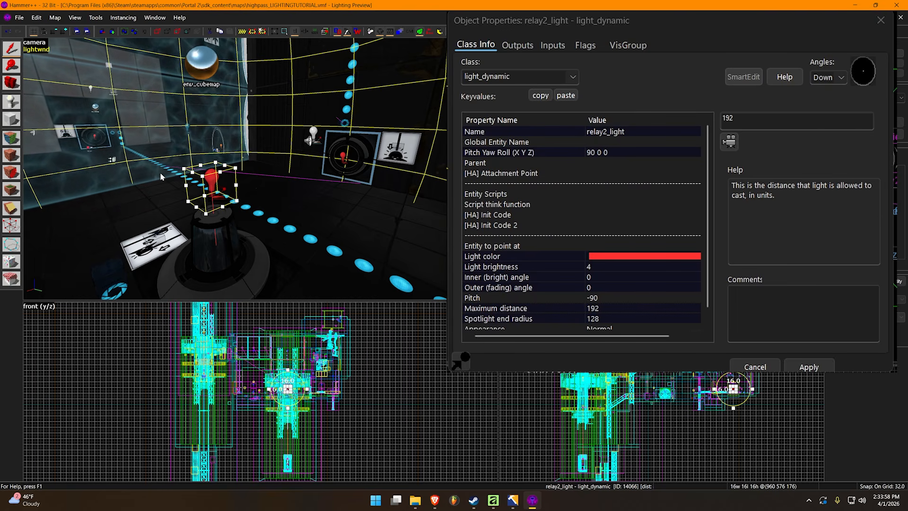
key("z")
key("w")
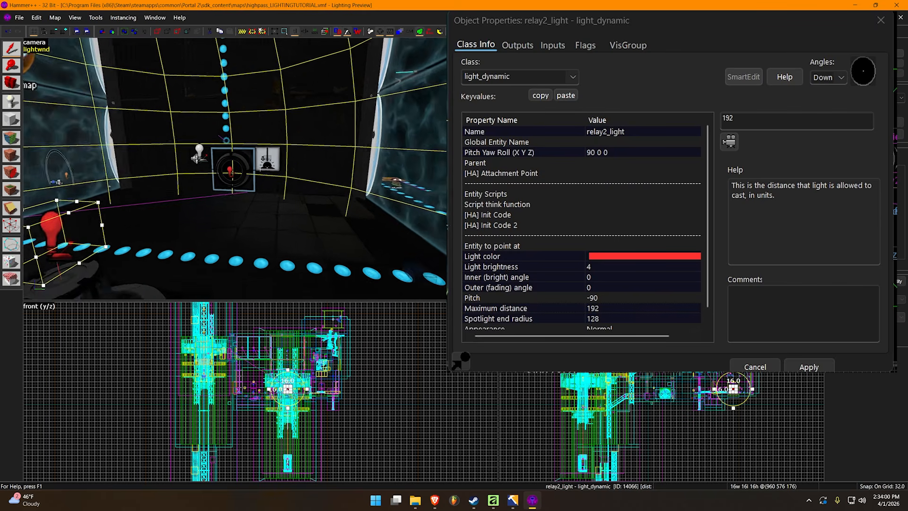
key("z")
key("z")
key("w")
key("s")
key("w")
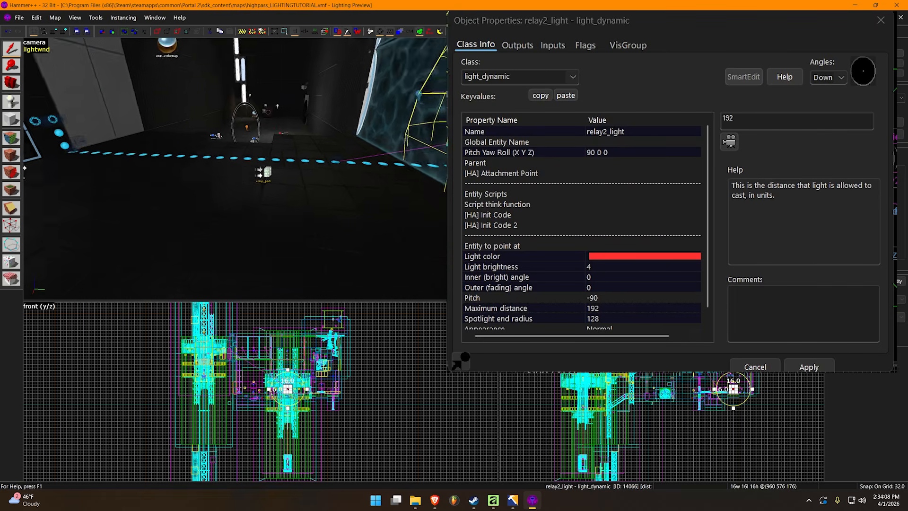
key("w")
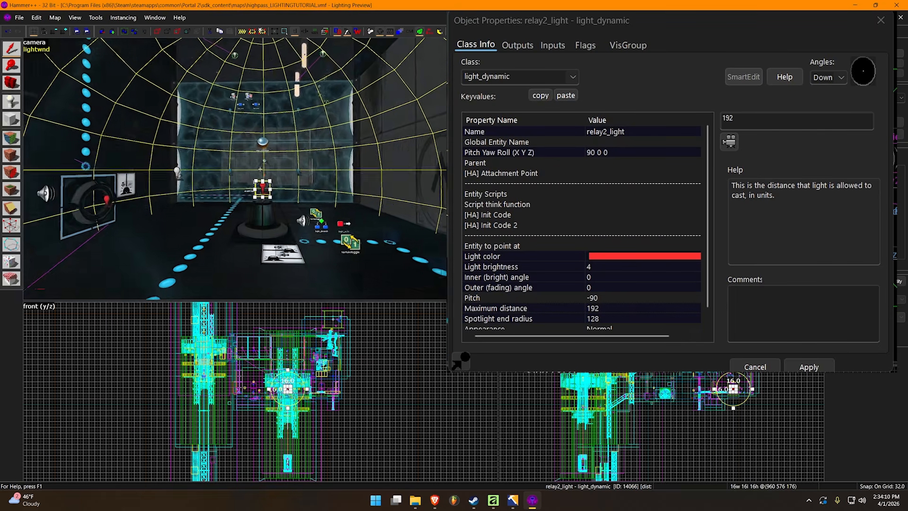
key("w")
key("s")
key("d")
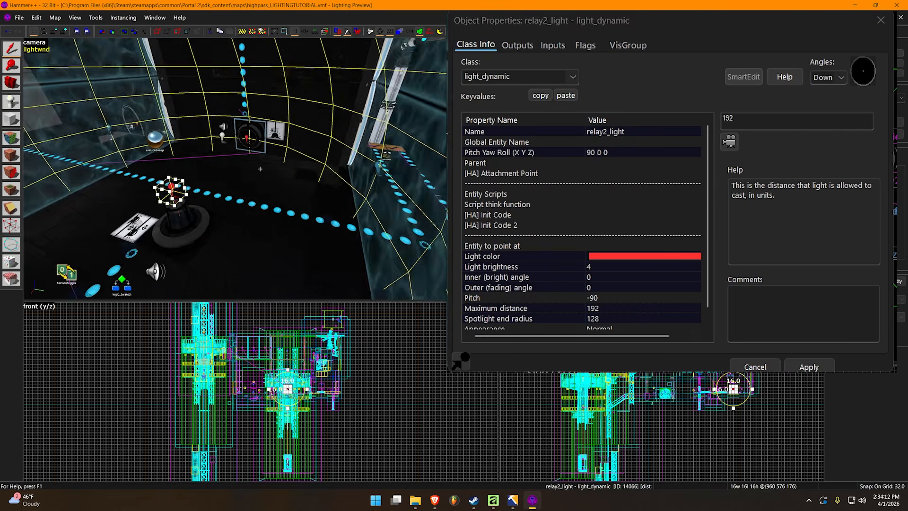
Close the relay light's object properties and clear the selection in the laser relay chamber
key("s")
key("w")
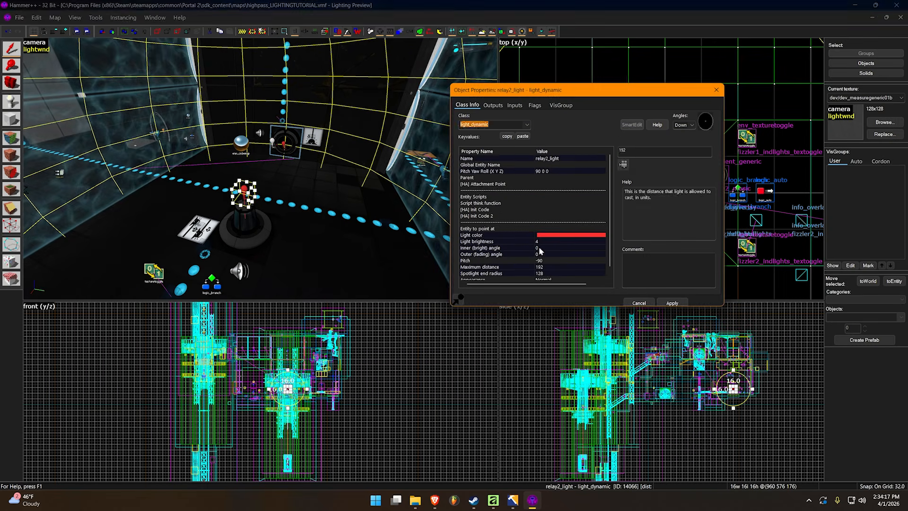
left_click(539, 248)
scroll(538, 255, "down", 1)
left_click(669, 303)
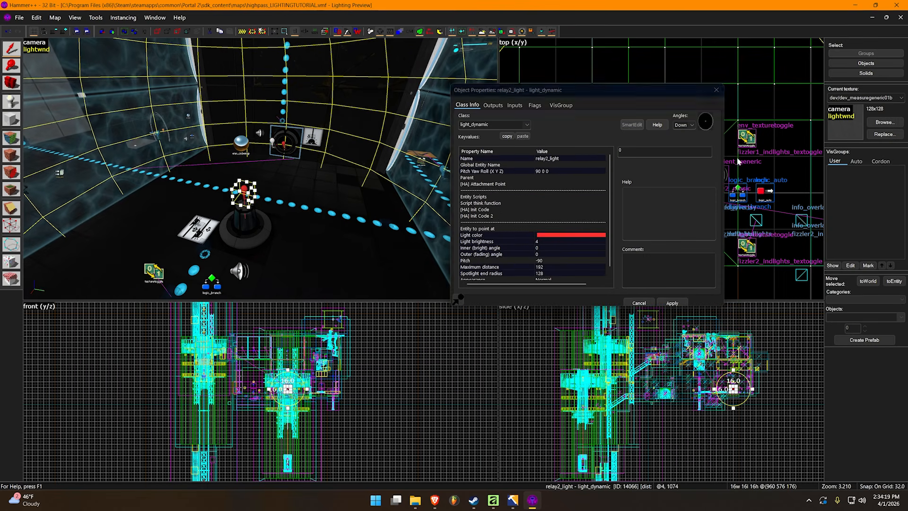
left_click(716, 90)
key("Escape")
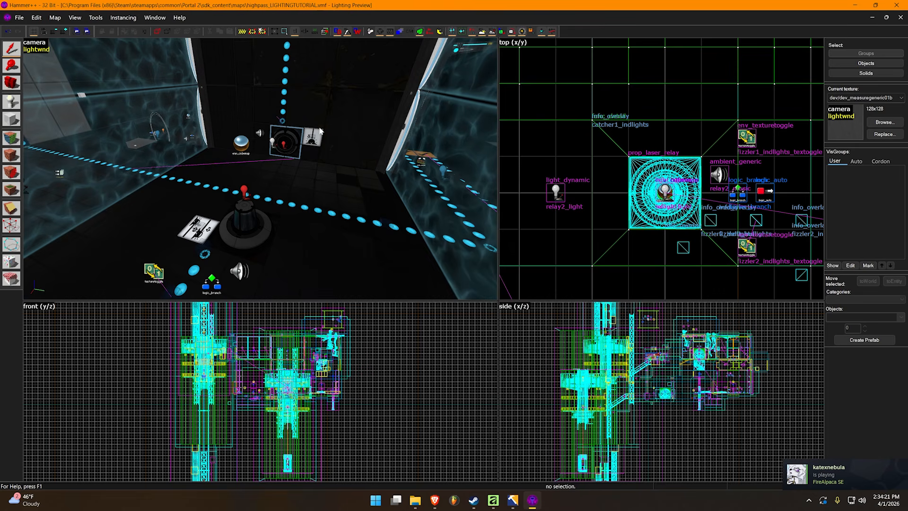
Run the map in Portal 2 and examine the laser relay's light in the game
key("F9")
key("Return")
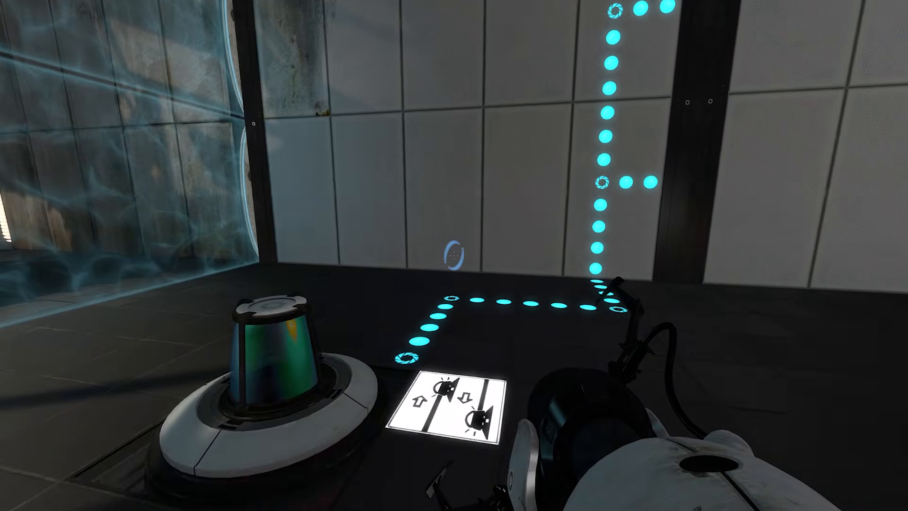
left_click(454, 255)
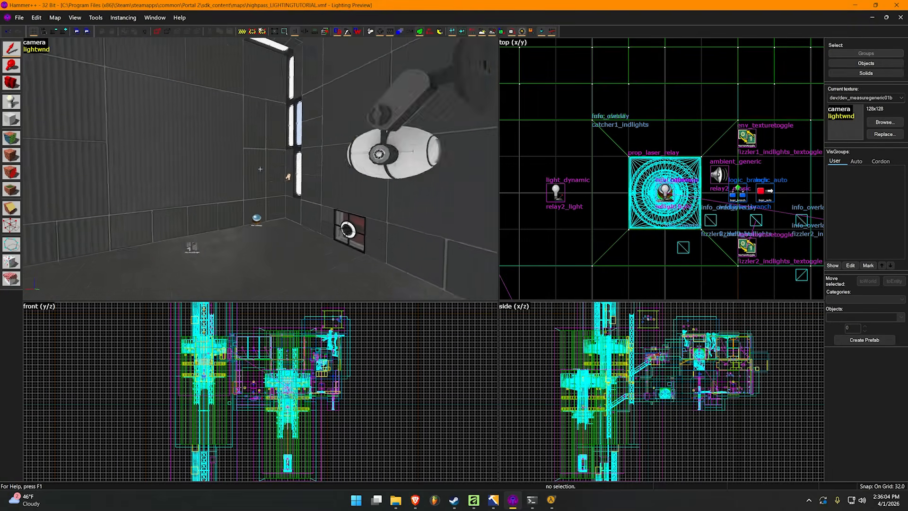
Select the light_spot beside the wall light strip and duplicate it 128 units along the wall in the top view
key("w")
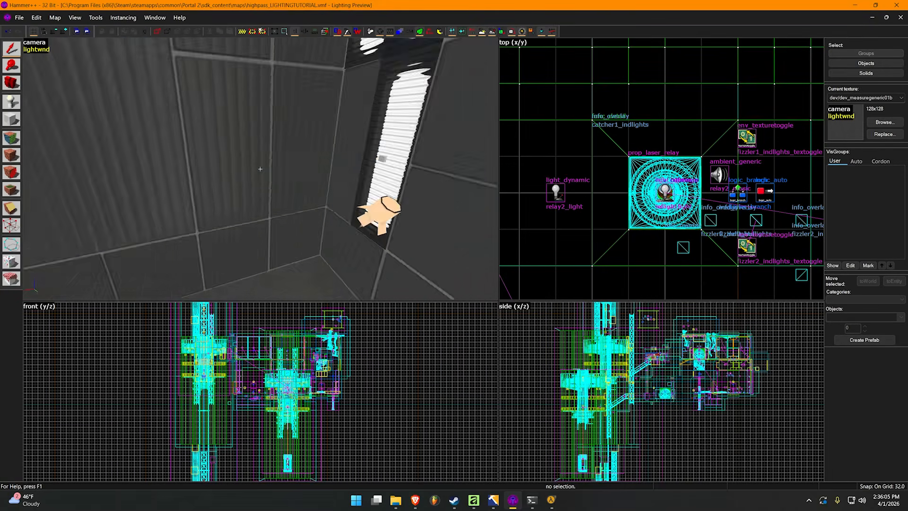
key("z")
left_click(308, 169)
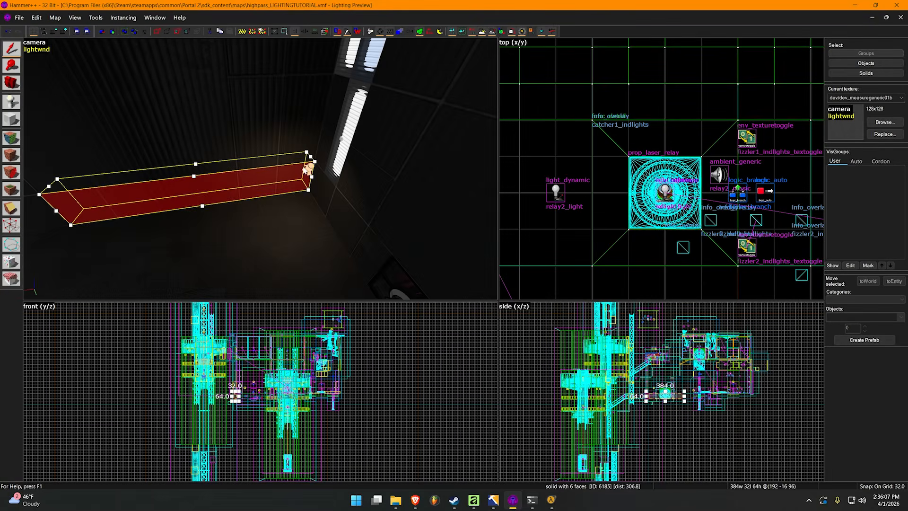
left_click(309, 169)
key("a")
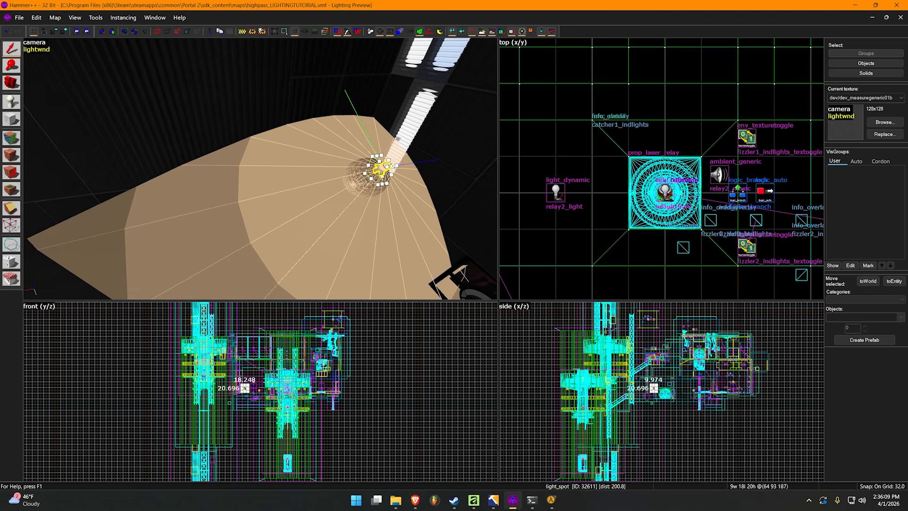
key("z")
key("z")
scroll(727, 170, "down", 5)
scroll(663, 208, "up", 5)
scroll(642, 219, "down", 2)
left_click_drag(642, 218, 741, 215, "shift")
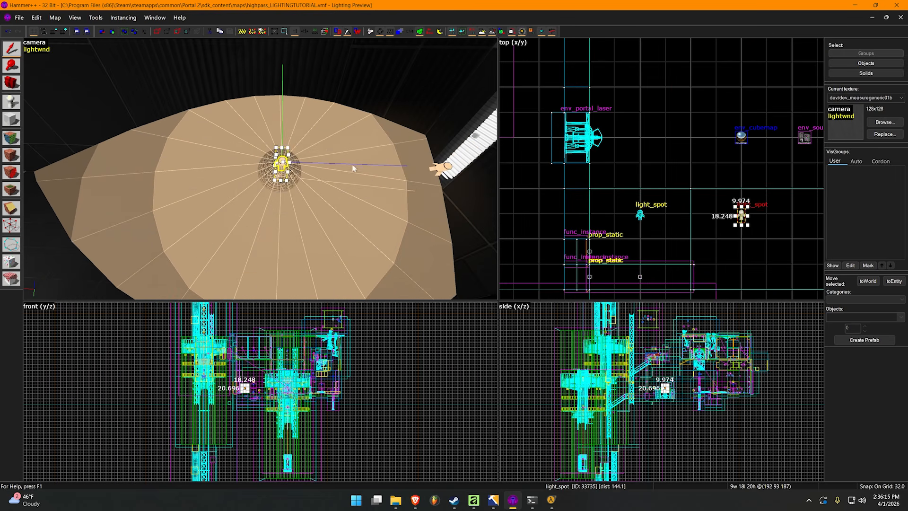
Set the duplicated light_spot's outer (fading) angle to 90
key("alt+Return")
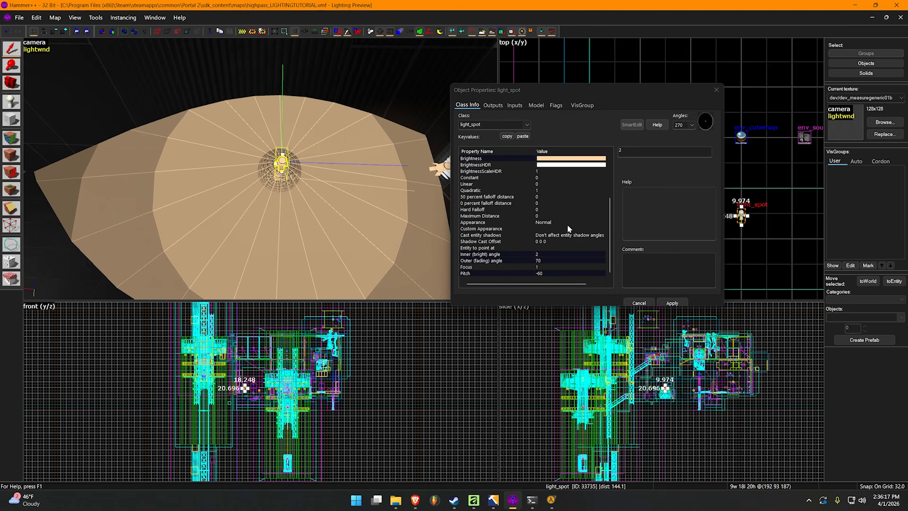
left_click(543, 273)
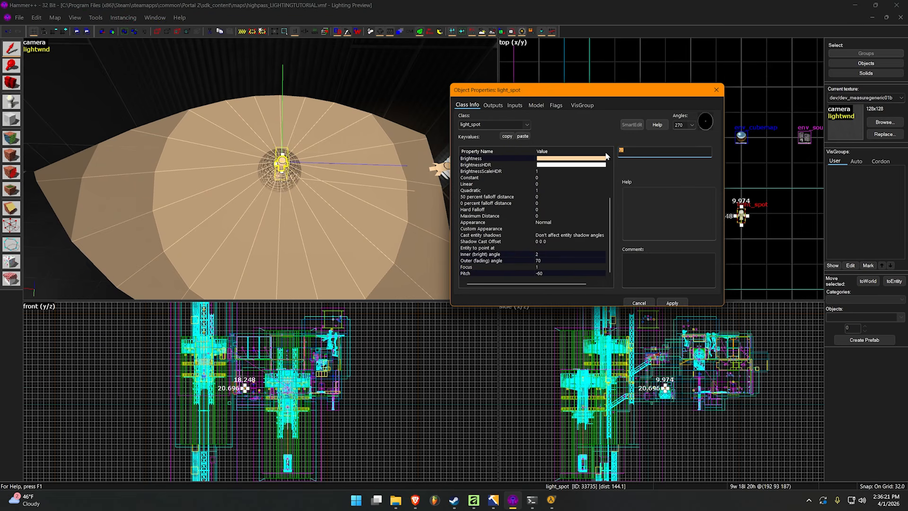
type("90")
key("Return")
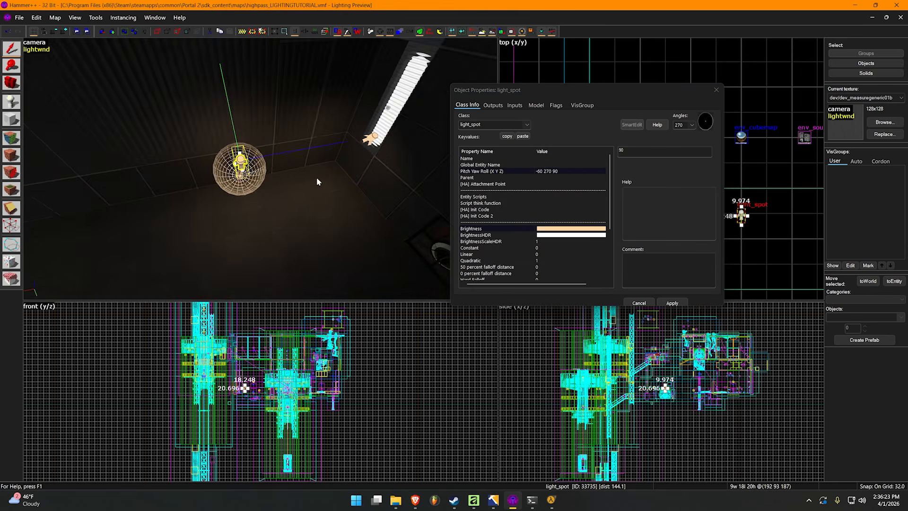
Move the duplicated light_spot another 192 units along the wall, away from the light strip, and deselect it
key("z")
key("w")
key("s")
key("z")
left_click_drag(290, 165, 166, 174)
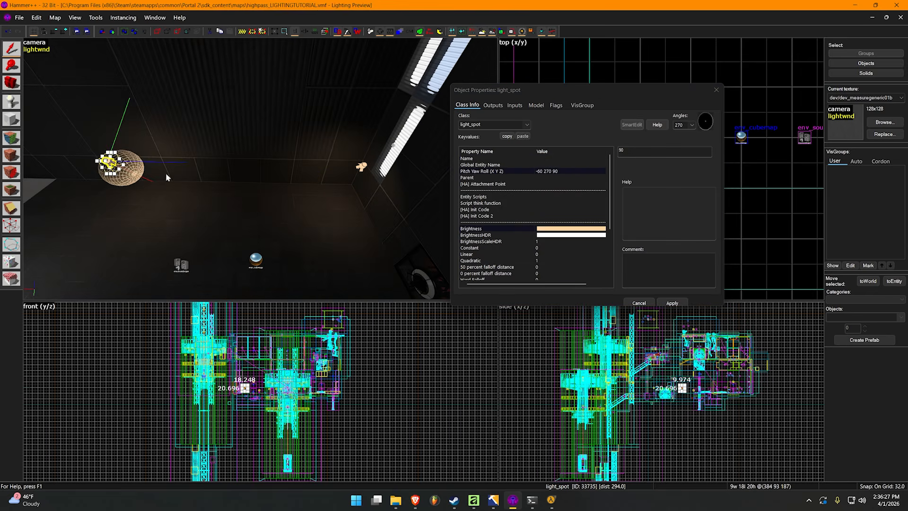
key("Escape")
key("z")
key("a")
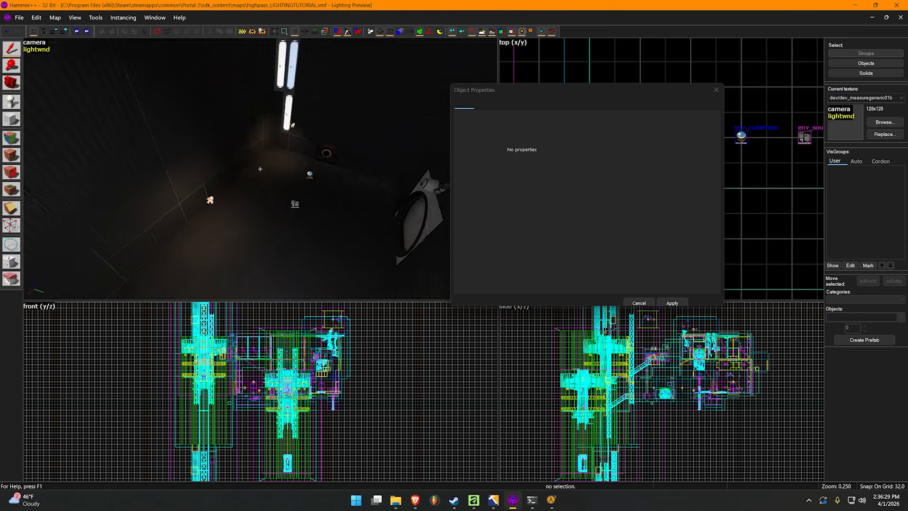
Reselect the duplicated light_spot and set its inner (bright) angle to 50
key("w")
key("z")
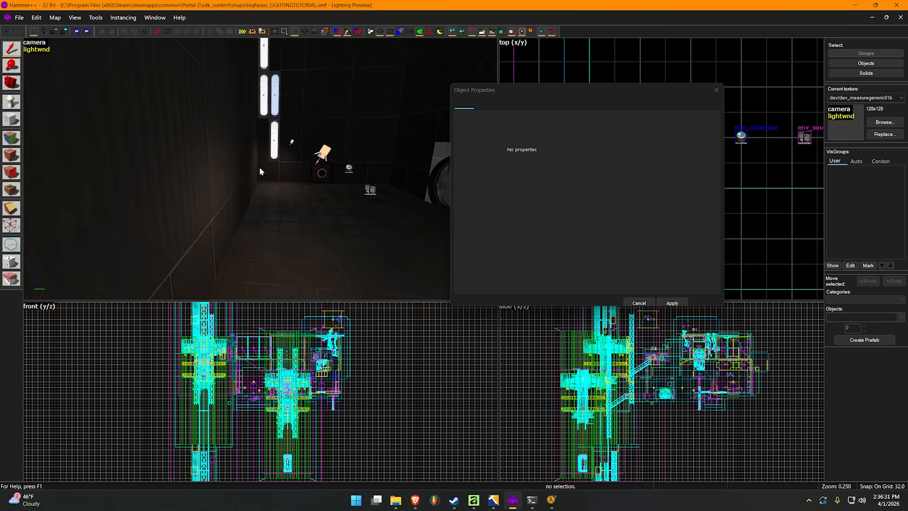
key("d")
left_click(299, 151)
left_click(296, 144)
scroll(578, 239, "down", 4)
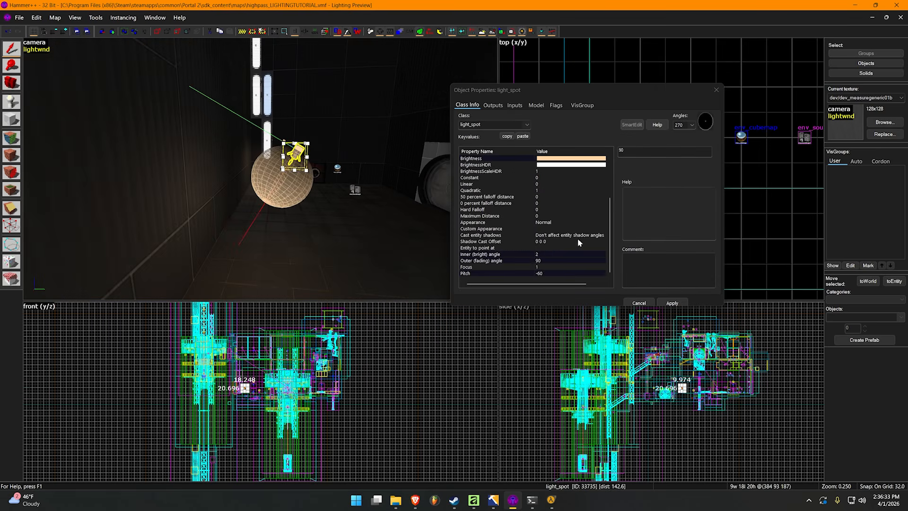
left_click(537, 260)
left_click(634, 152)
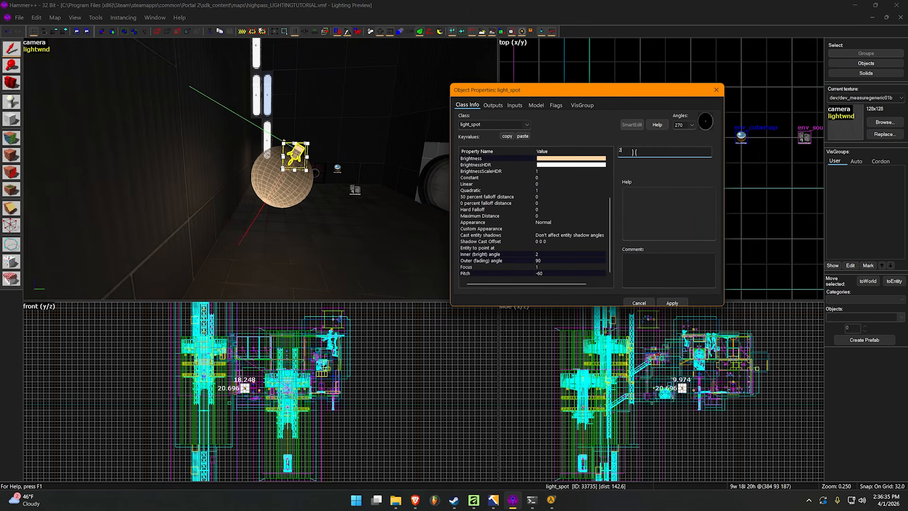
key("Return")
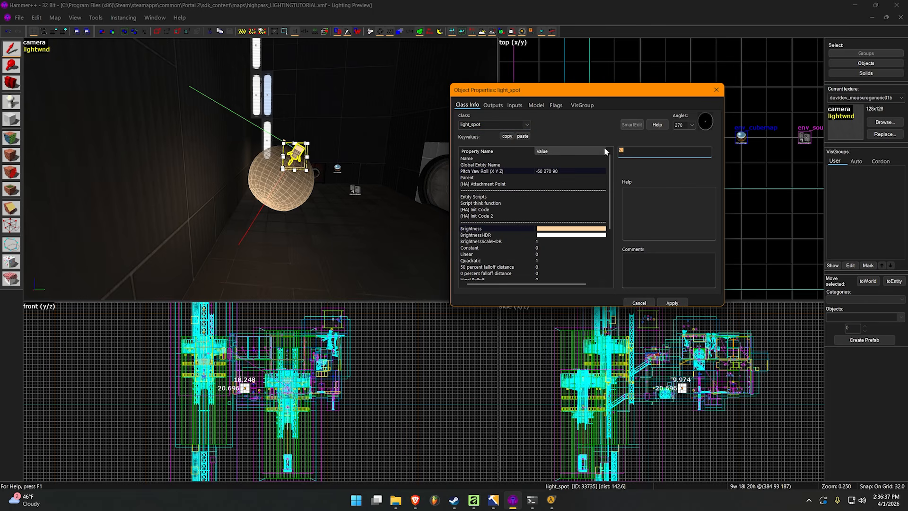
type("50")
key("Return")
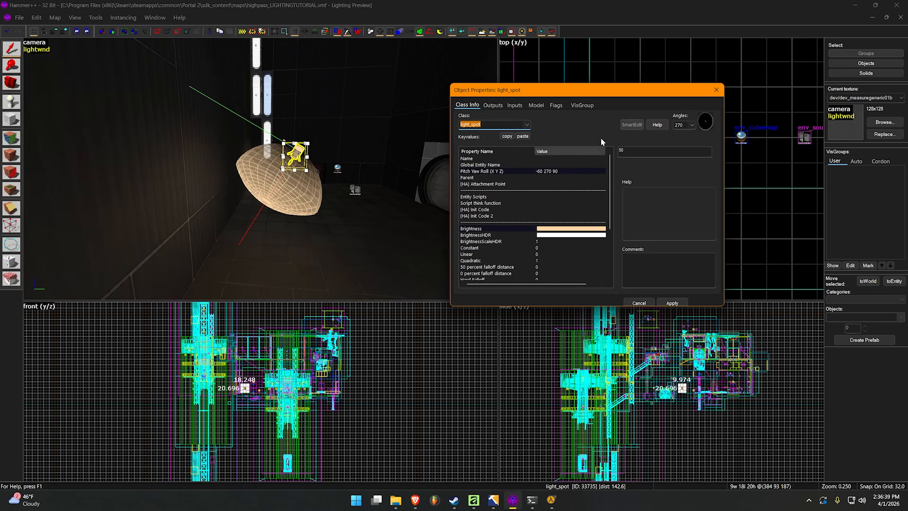
key("z")
Set the inner (bright) angle of the original light_spot beside the light strip to 40 and close the object properties
key("z")
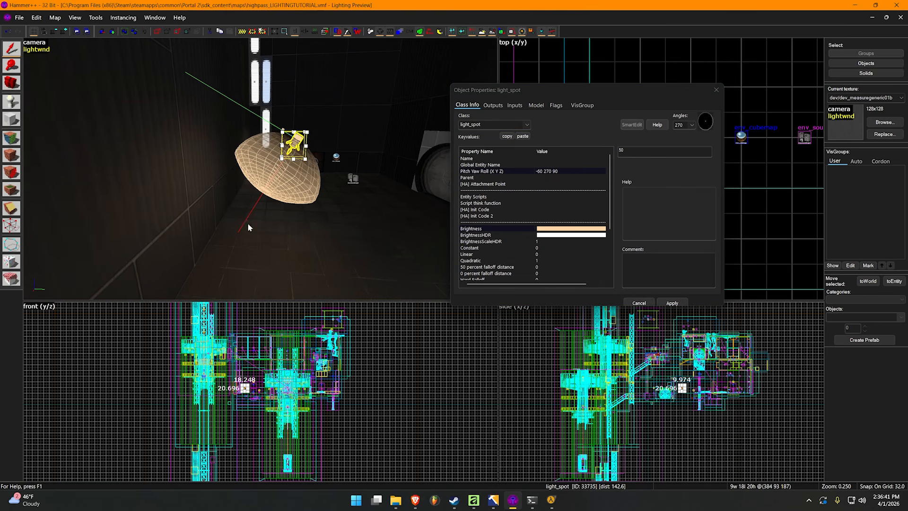
key("Escape")
key("z")
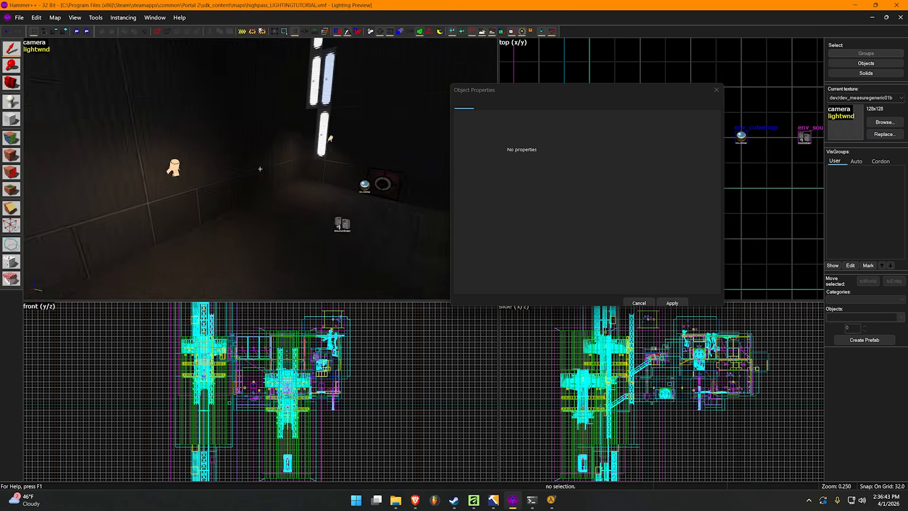
key("w")
key("a")
left_click(386, 183)
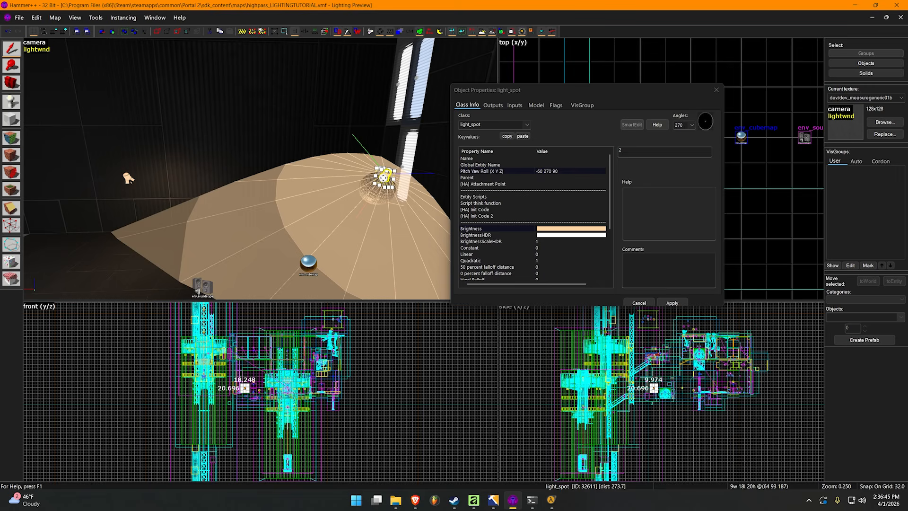
left_click(593, 141)
type("3")
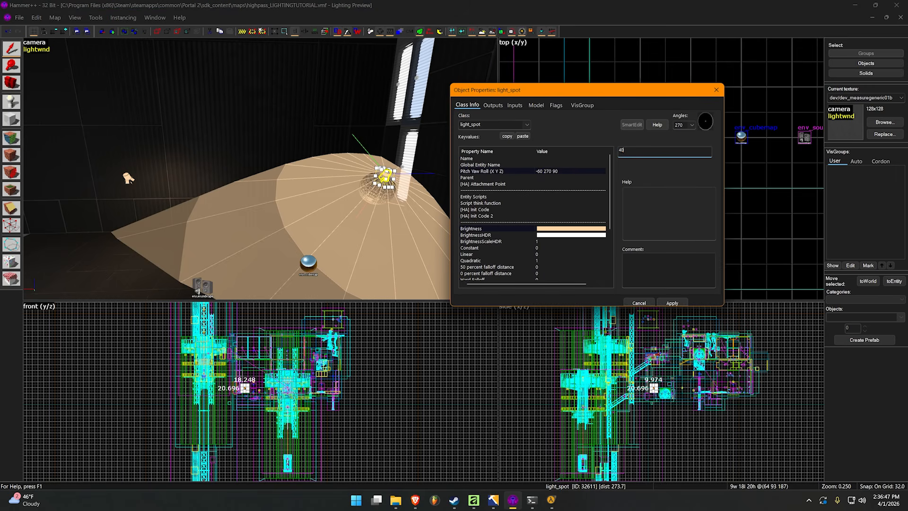
key("Return")
key("z")
key("Escape")
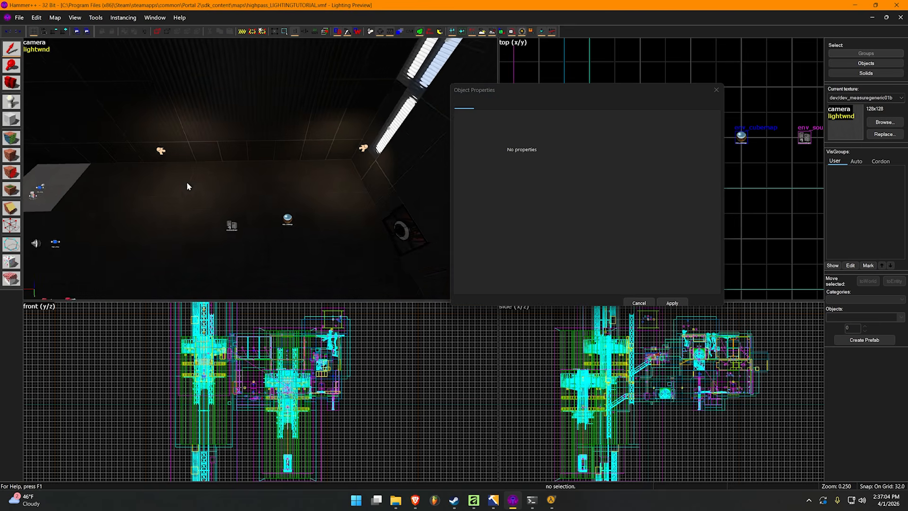
key("w")
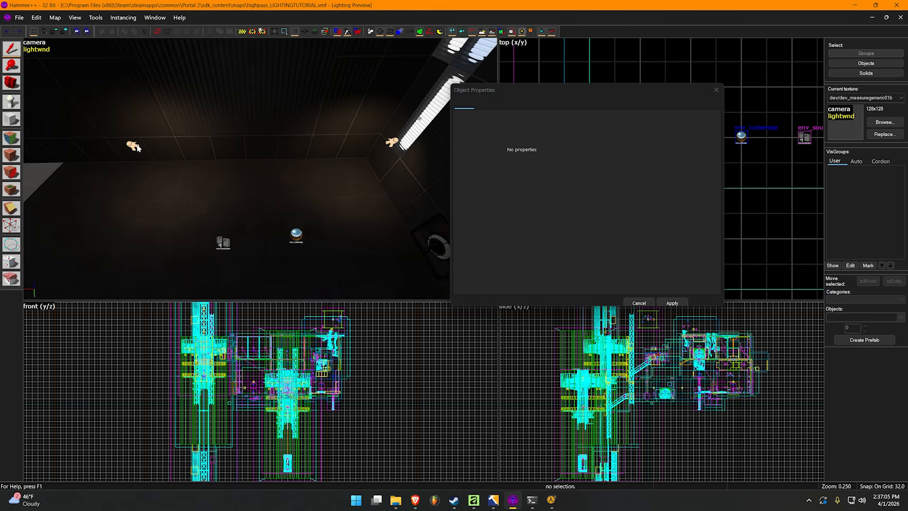
left_click(717, 89)
Examine the light strips in the corner and the wall area around the duplicated light_spot
key("z")
key("w")
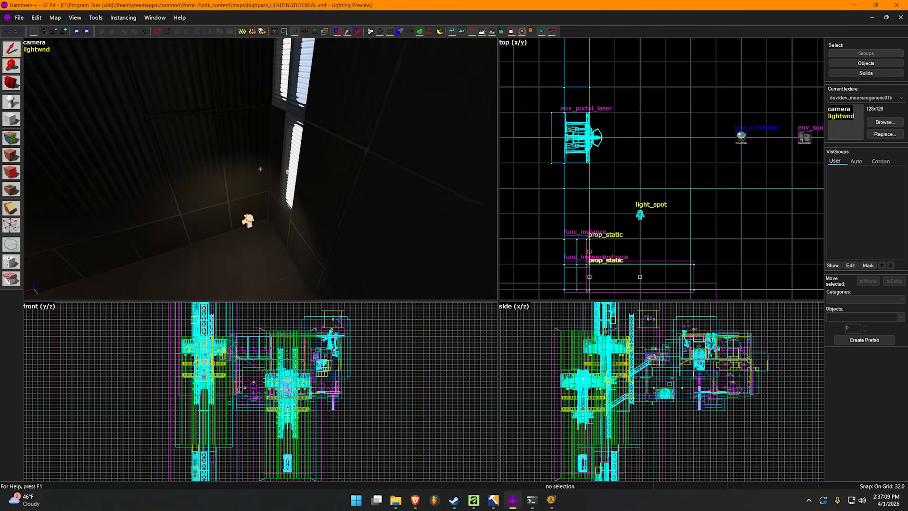
key("a")
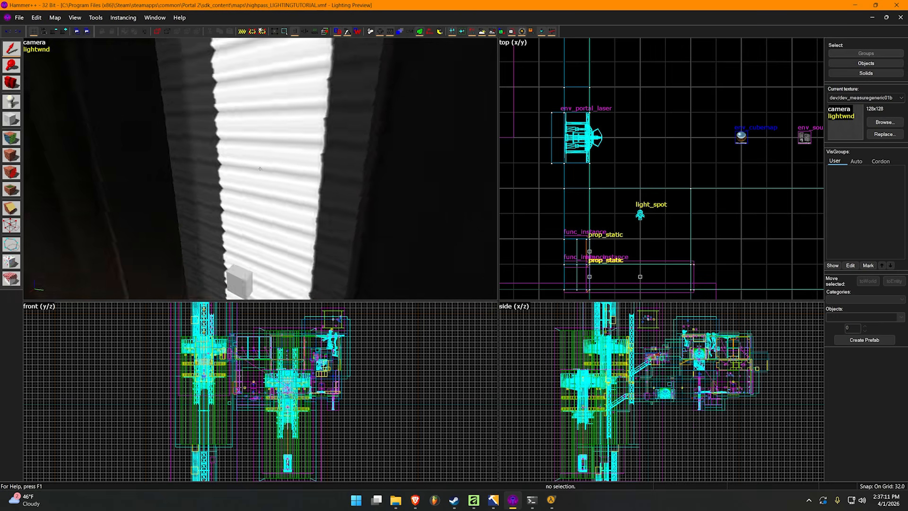
key("s")
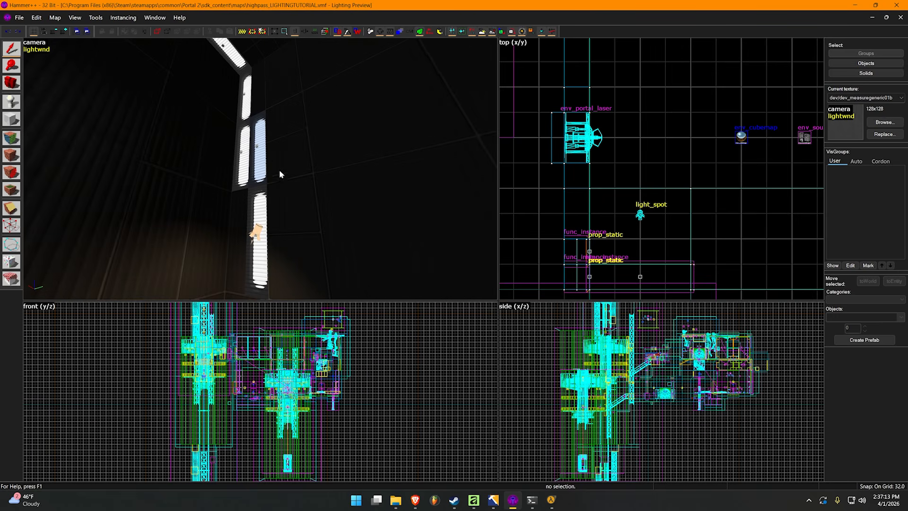
key("z")
key("w")
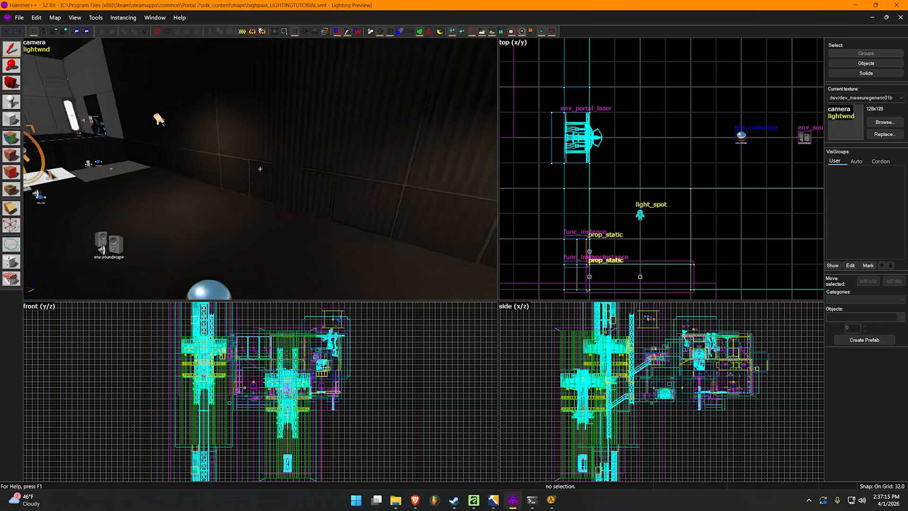
key("w")
key("s")
key("z")
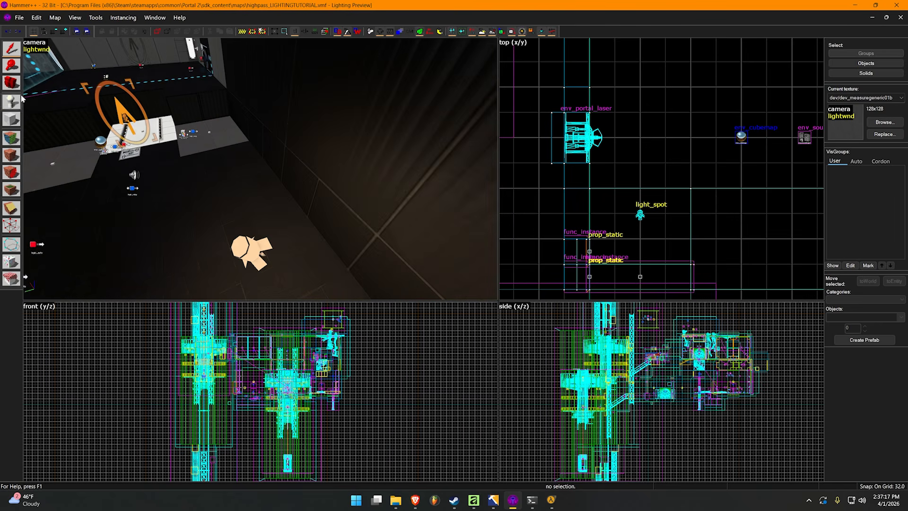
Place a prop_static at the duplicated light_spot and assign it the model props_lights/light_panel_64_001.mdl
left_click(248, 249)
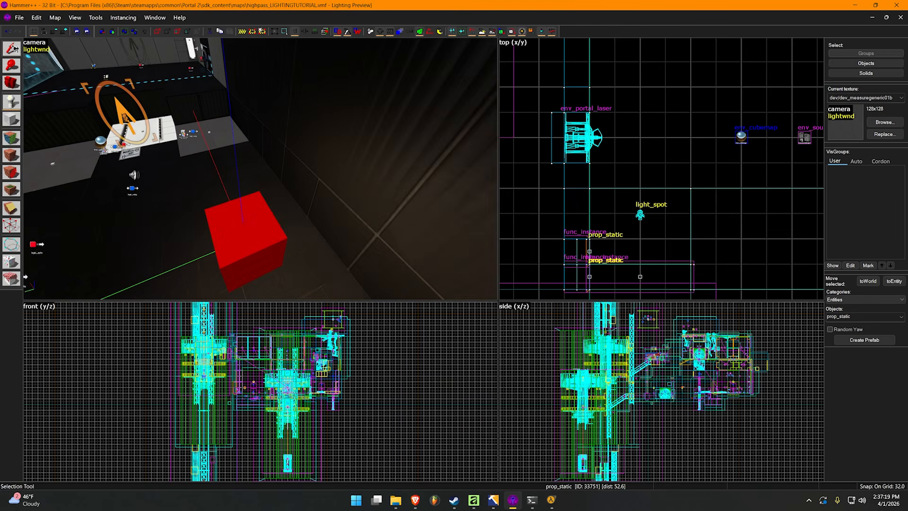
double_click(267, 225)
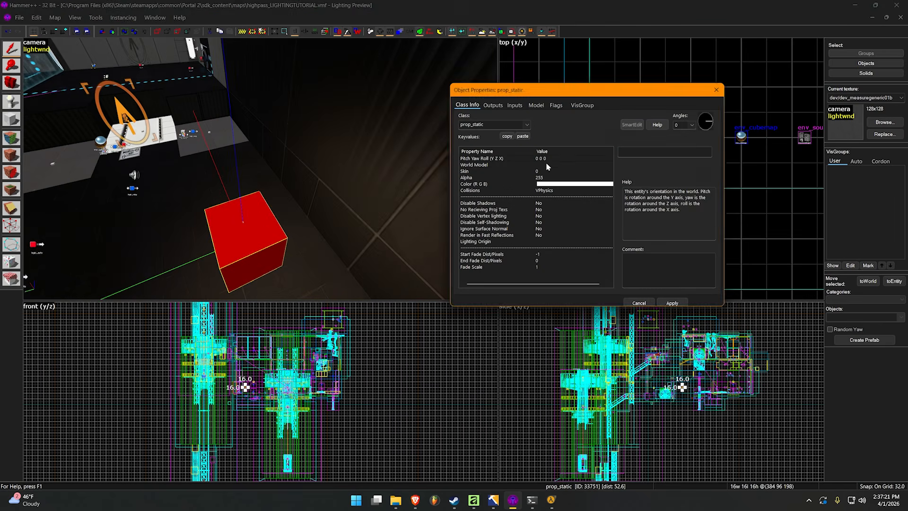
double_click(547, 163)
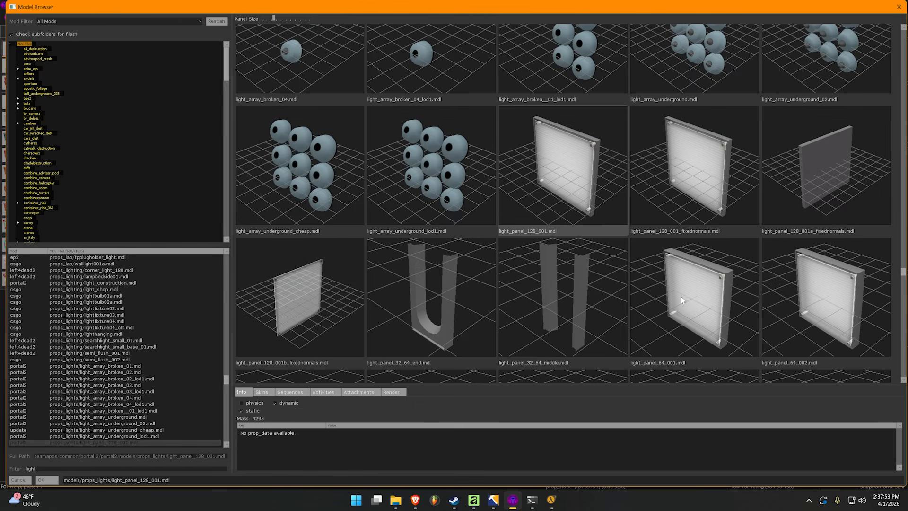
double_click(681, 300)
left_click(671, 303)
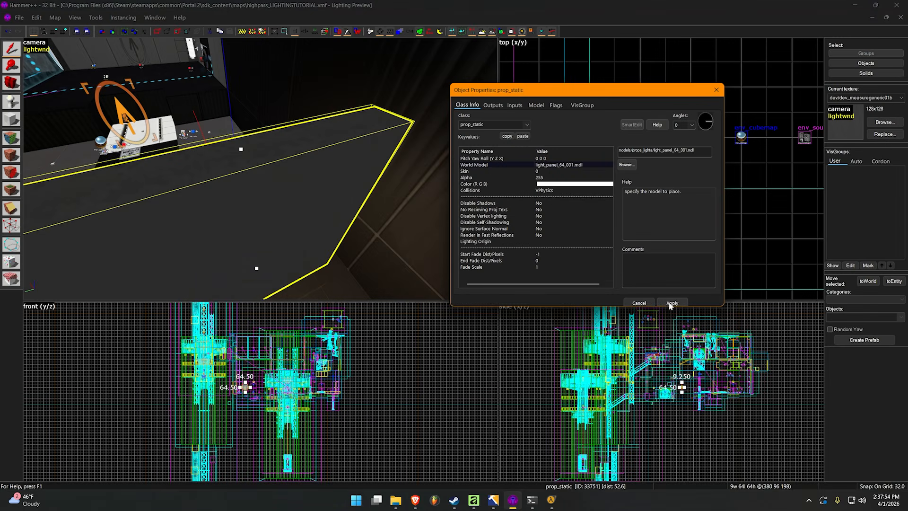
left_click(716, 89)
Rotate the light panel prop so its lit side faces down and position it above the duplicated light_spot
key("a")
key("s")
left_click(239, 188)
key("z")
key("a")
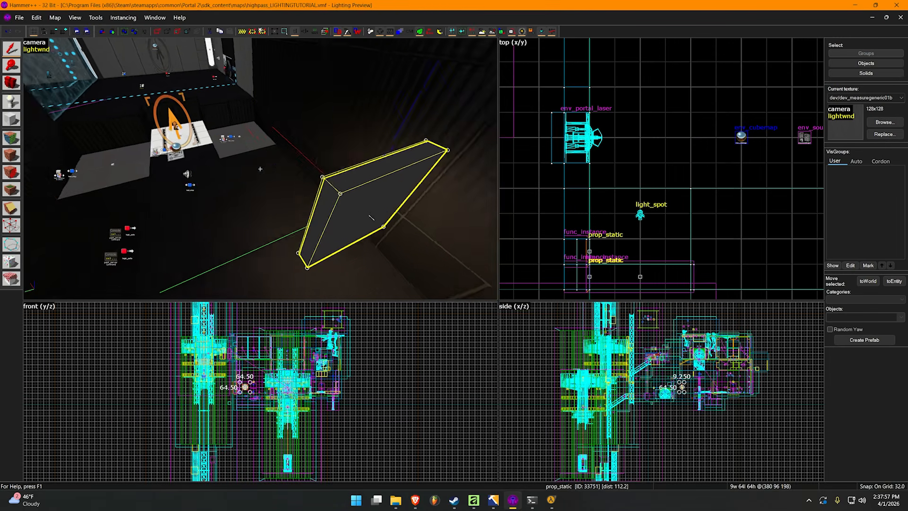
key("z")
key("s")
left_click_drag(231, 194, 175, 214)
key("z")
key("w")
key("s")
key("z")
left_click_drag(255, 211, 257, 186)
key("Escape")
key("z")
key("d")
key("w")
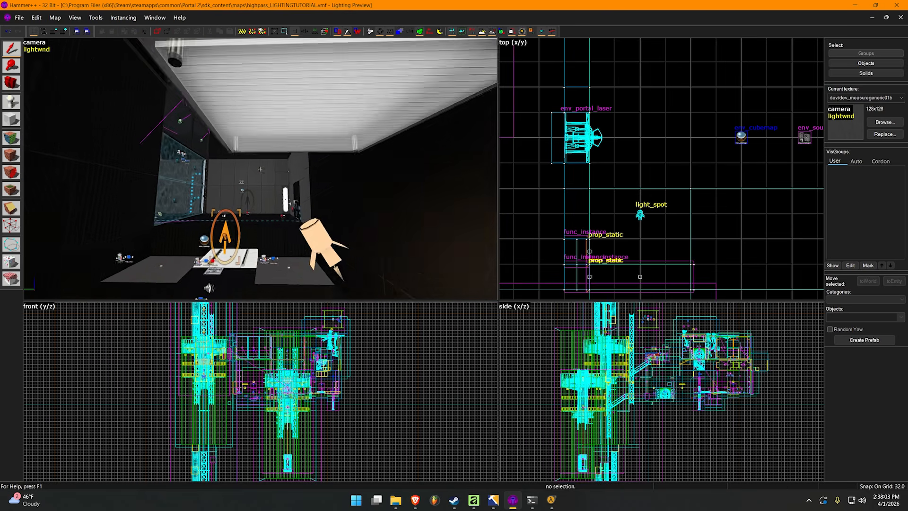
Adjust the duplicated light_spot beneath the light panel so that it points straight down
key("s")
key("z")
left_click(296, 211)
left_click_drag(322, 197, 294, 162)
key("ctrl+z")
double_click(295, 142)
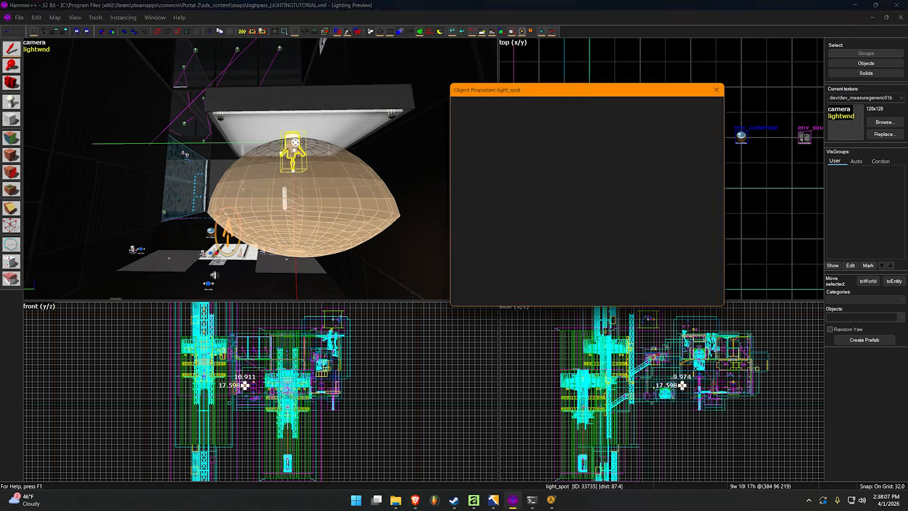
left_click(583, 229)
left_click(632, 169)
left_click_drag(669, 194, 630, 161)
left_click(655, 282)
left_click(669, 304)
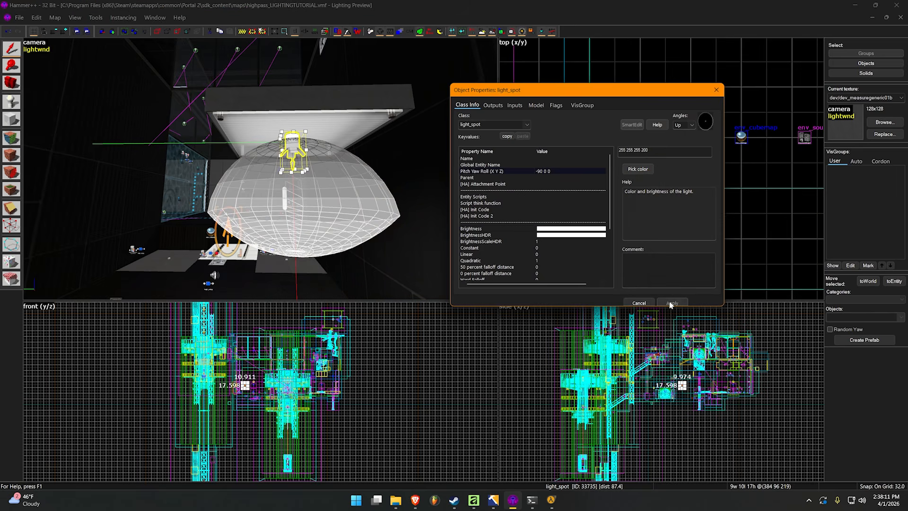
left_click(716, 91)
key("Escape")
Examine the light panel with its light_spot and how they light the surrounding wall and floor
key("z")
key("s")
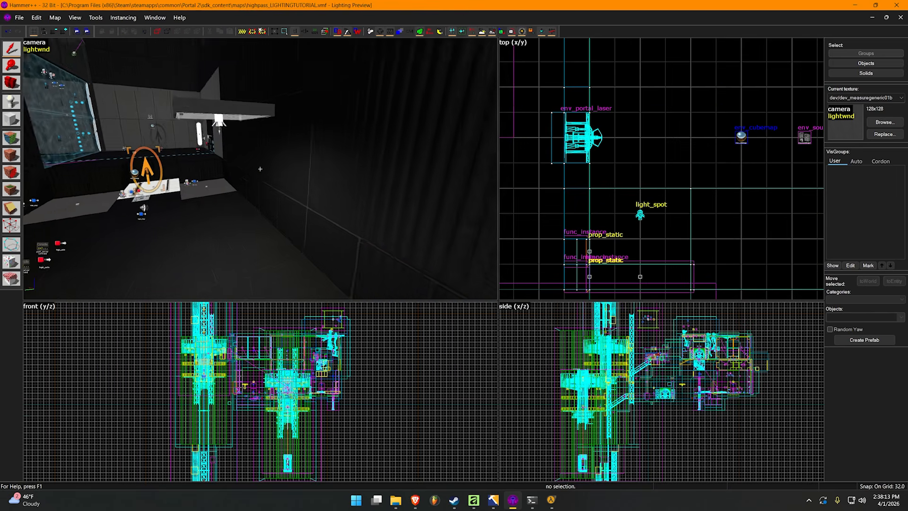
key("a")
key("z")
key("z")
key("w")
key("a")
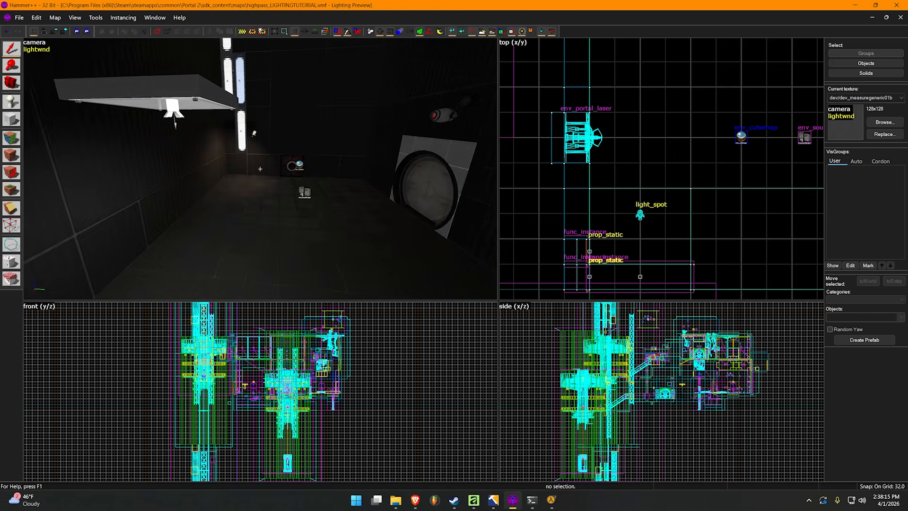
key("s")
key("a")
key("z")
key("s")
key("w")
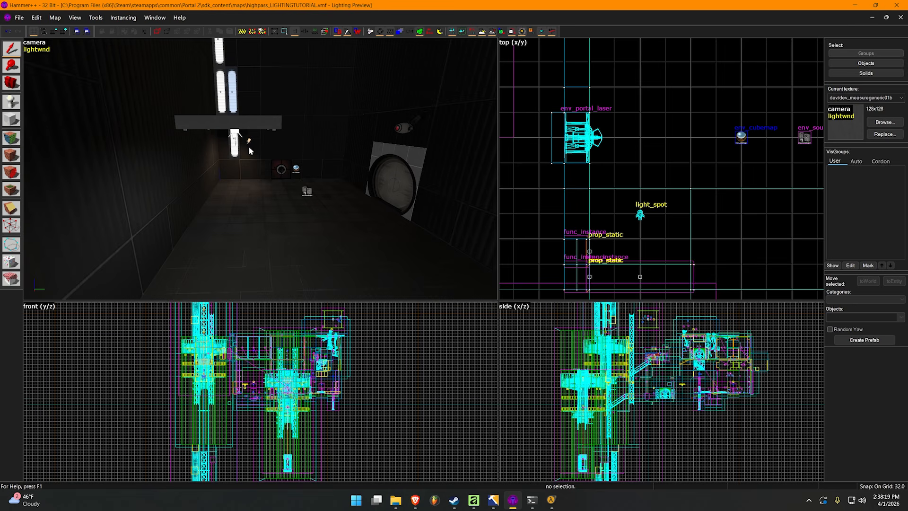
key("w")
key("d")
key("z")
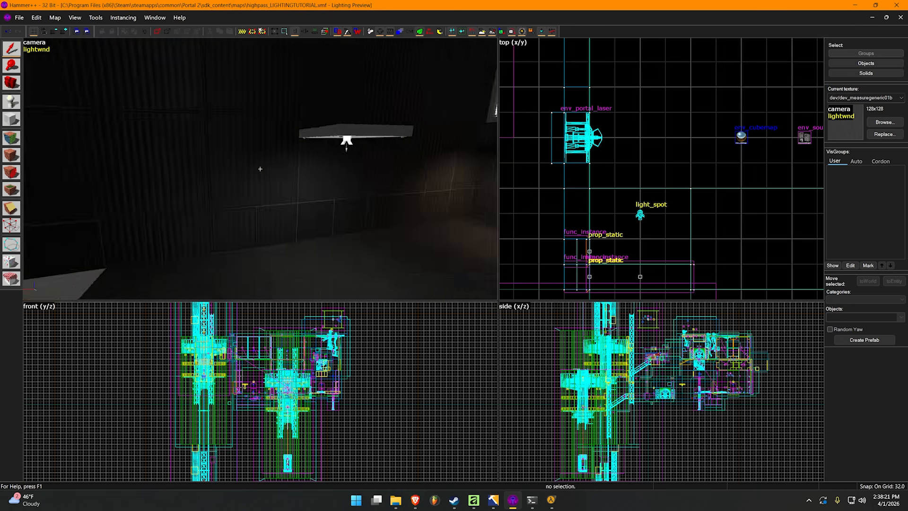
key("w")
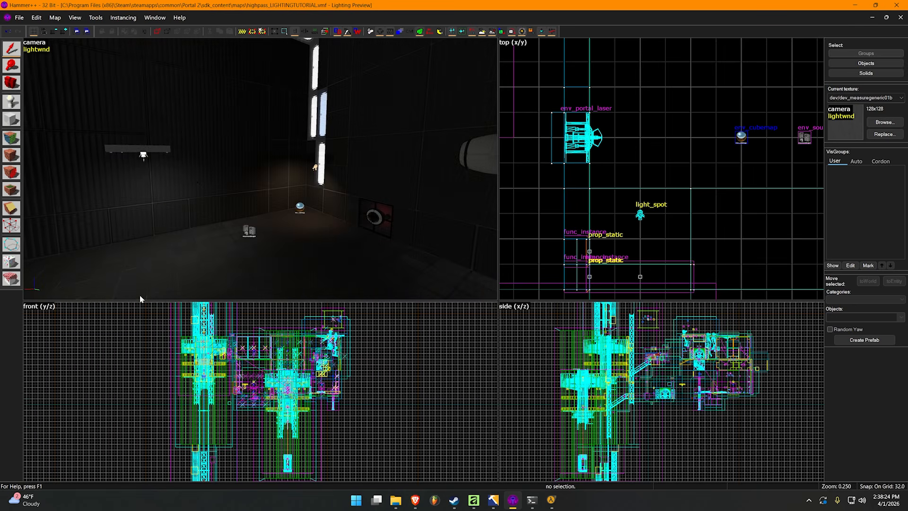
key("z")
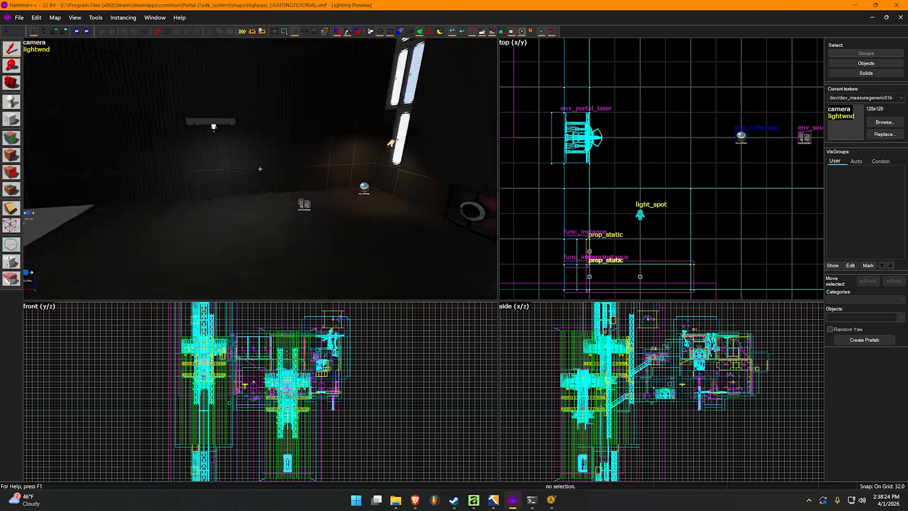
key("w")
key("z")
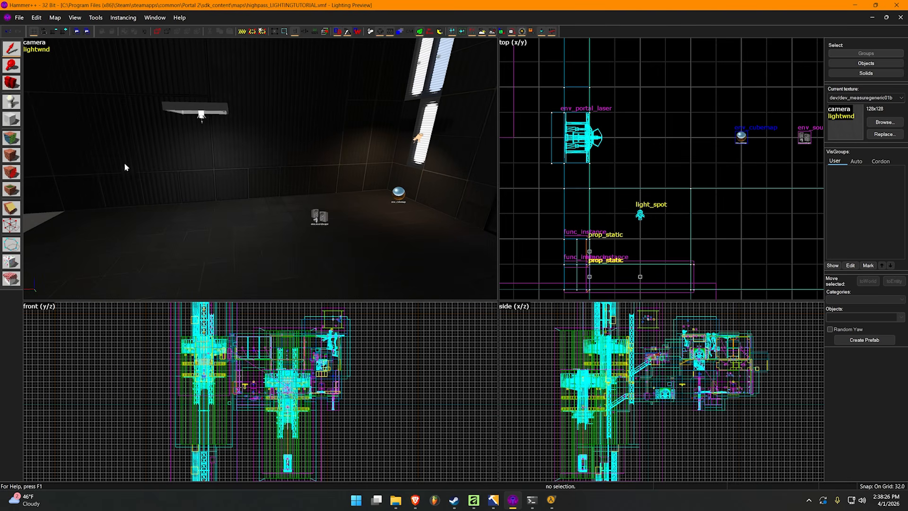
Set the luxel scale of the six wall and floor faces around the light panel to 2 and apply it
left_click(11, 137)
left_click(246, 175)
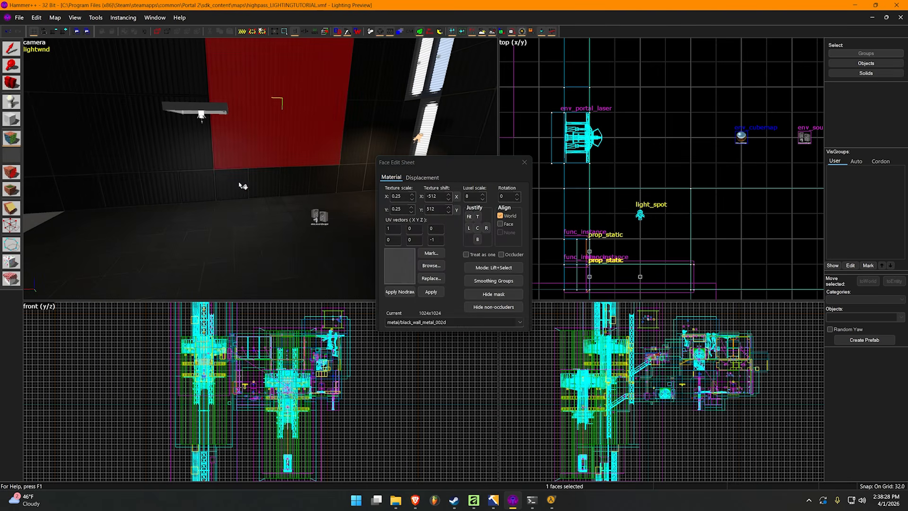
left_click(198, 168, "ctrl")
left_click(207, 189, "ctrl")
left_click(241, 192, "ctrl")
left_click(184, 210, "ctrl")
left_click(112, 157, "ctrl")
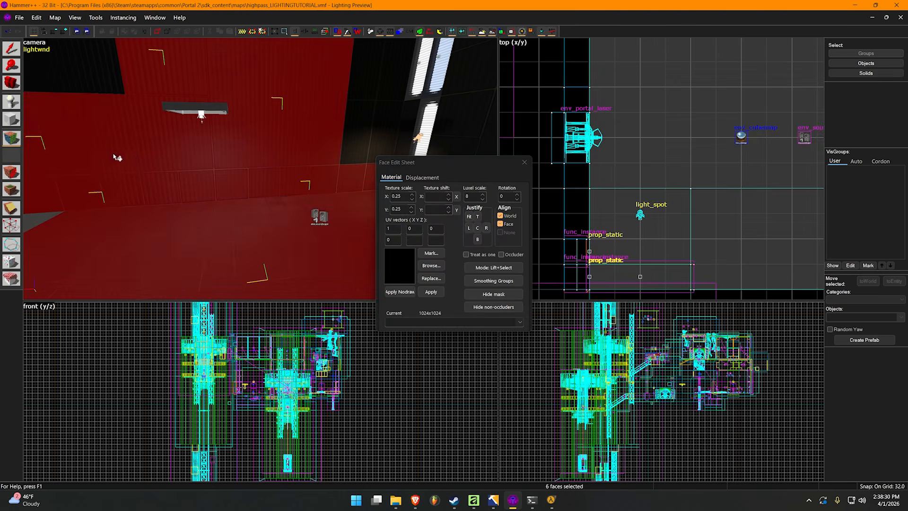
left_click(475, 197)
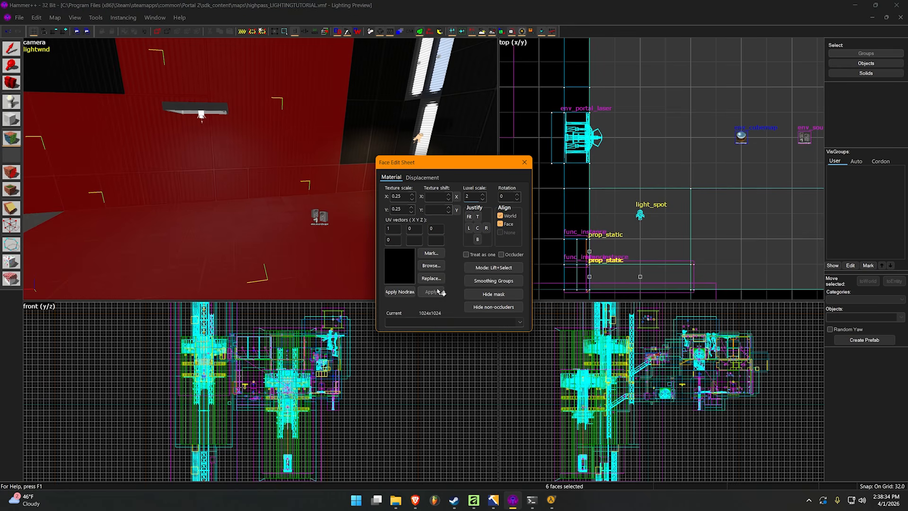
left_click(525, 162)
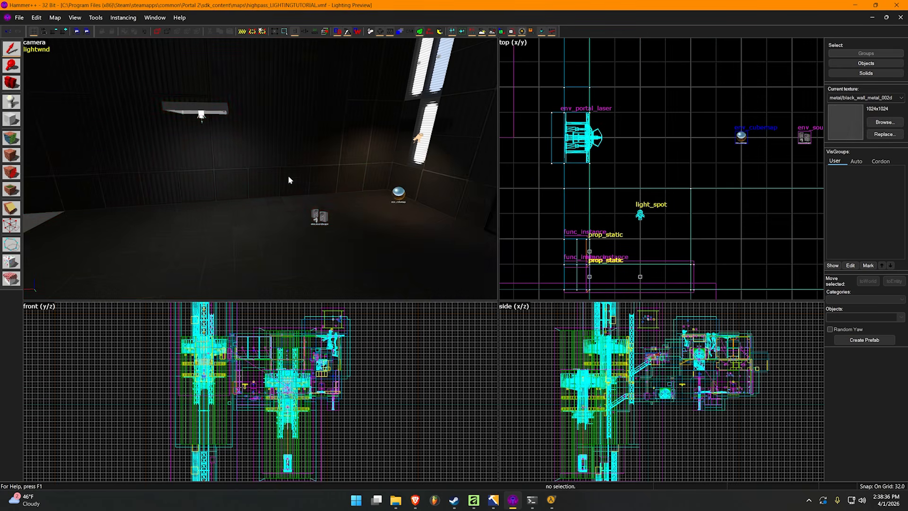
Set the outer (fading) angle of the light_spot beside the light strip to 50
key("d")
double_click(321, 135)
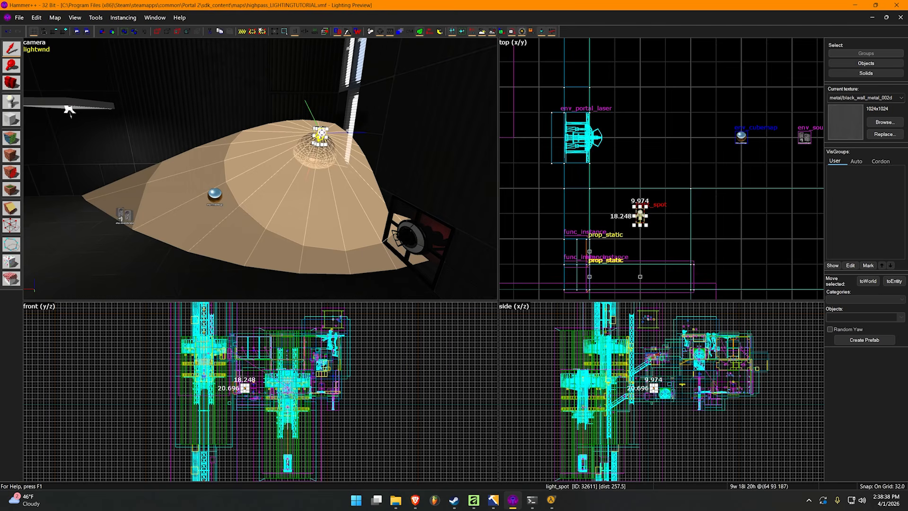
scroll(524, 253, "down", 4)
left_click(550, 251)
left_click(548, 252)
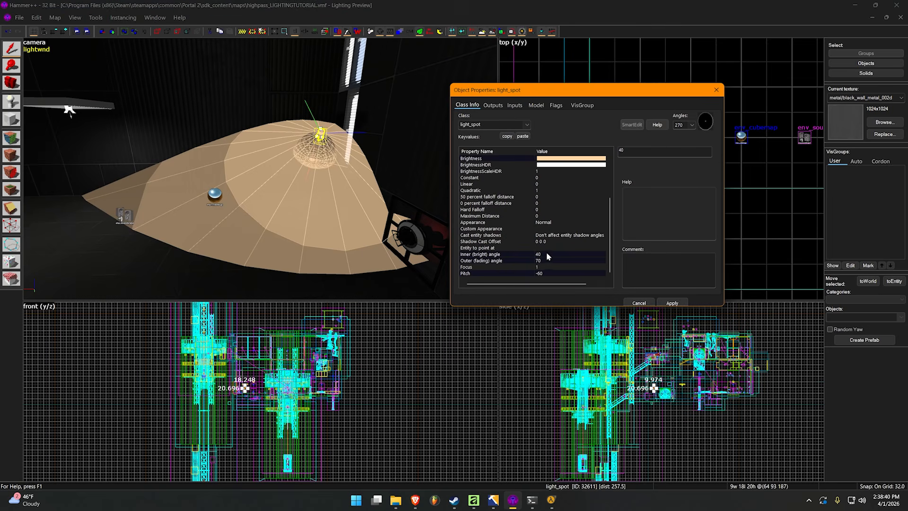
left_click(557, 260)
double_click(617, 150)
key("Return")
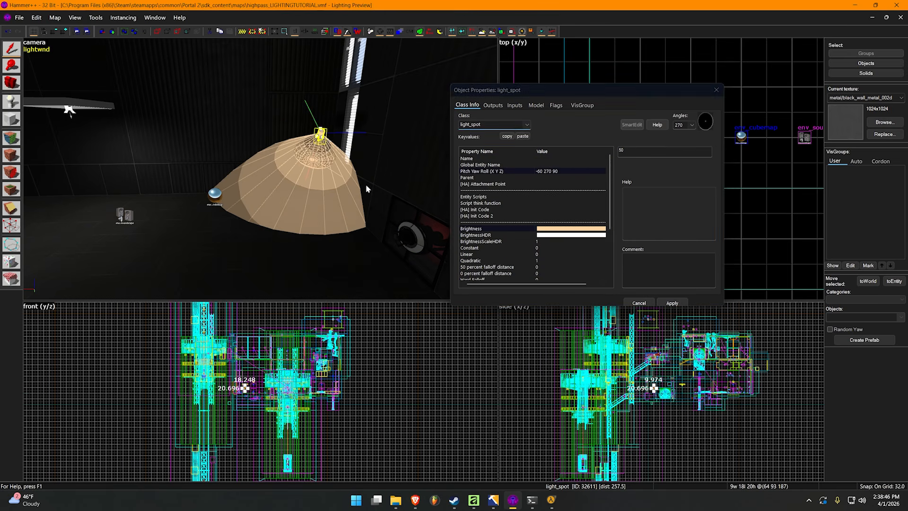
Move the light_spot from beside the light strip along the wall towards the light panel and deselect it
left_click(323, 137)
left_click(322, 135)
left_click_drag(322, 136, 175, 109)
key("Escape")
key("a")
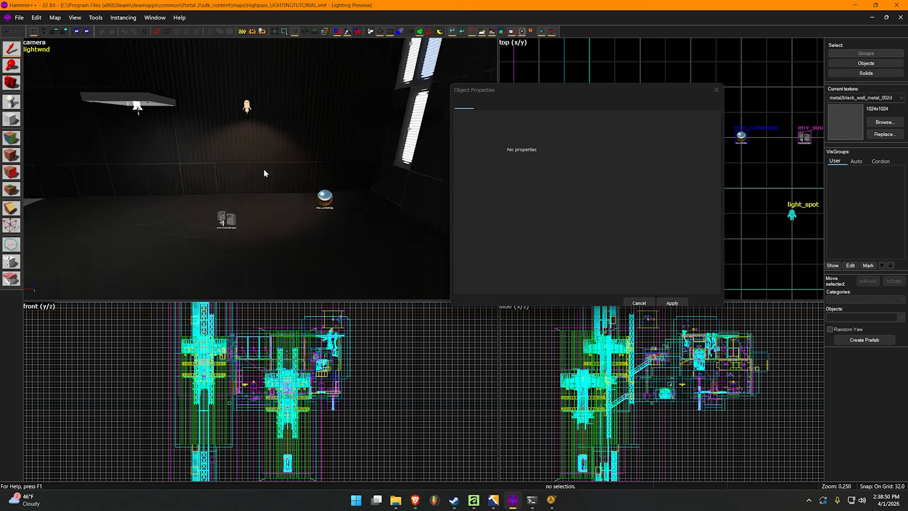
Examine the light on the wall and floor around the panel and the moved light_spot, closing the empty object properties
key("w")
key("a")
key("z")
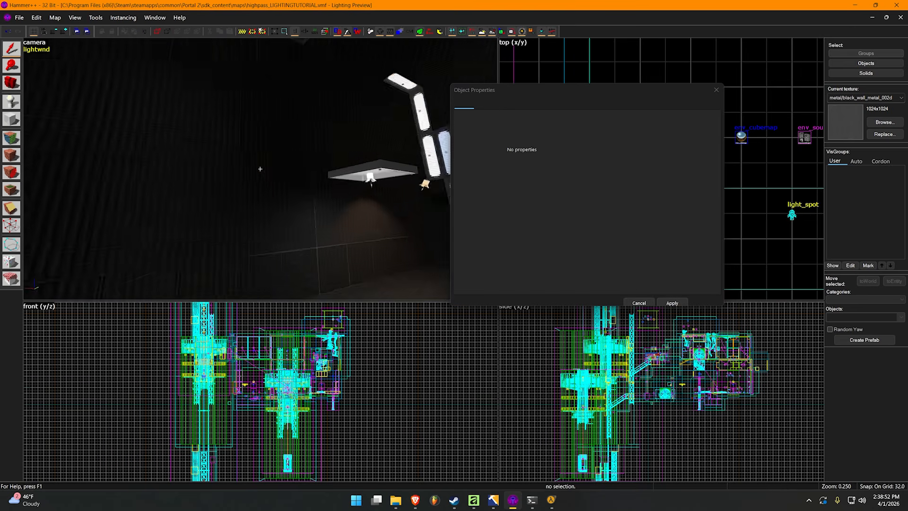
key("w")
key("s")
key("s")
key("d")
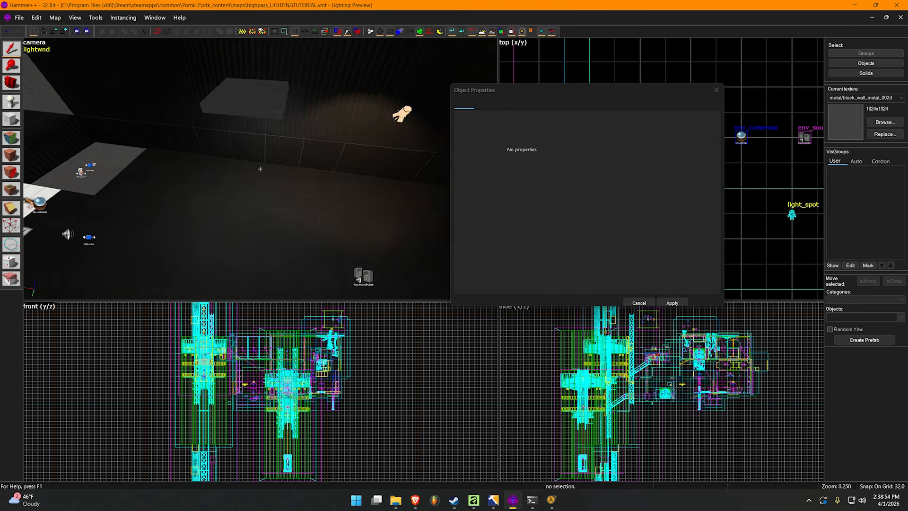
key("z")
key("z")
key("w")
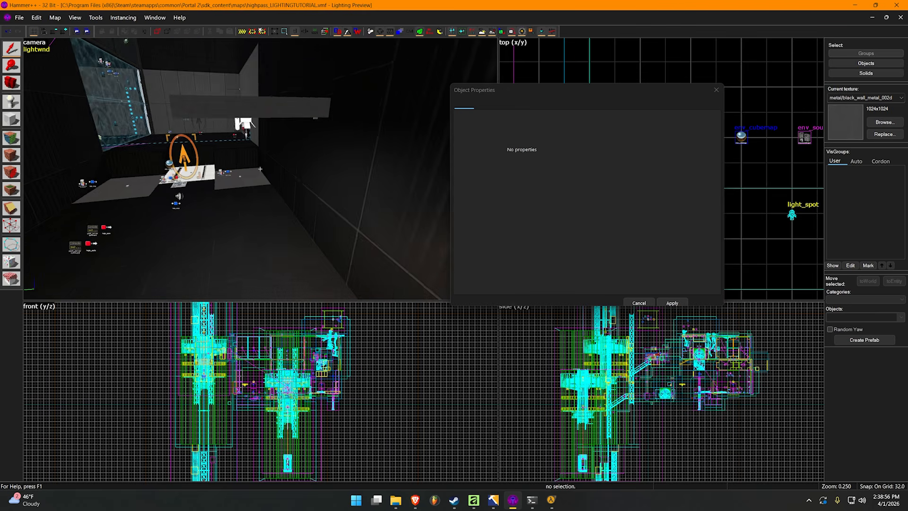
key("z")
key("s")
left_click(716, 89)
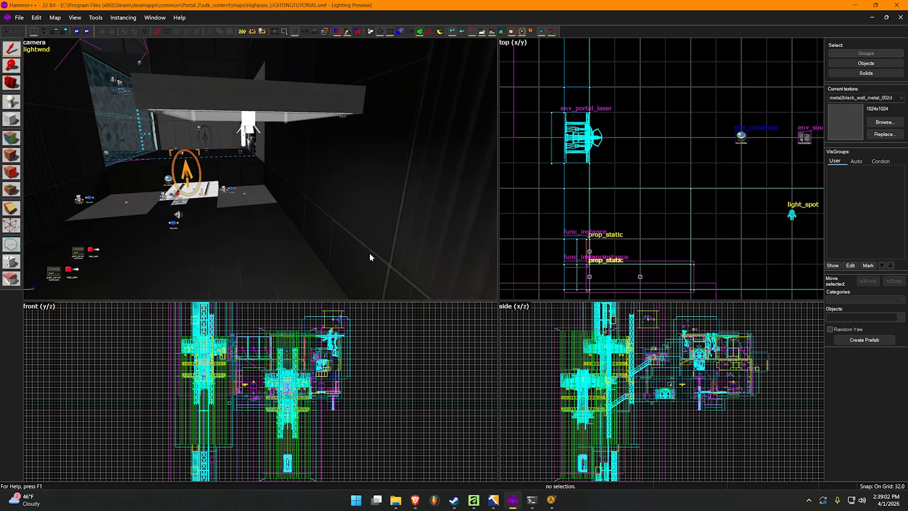
scroll(256, 165, "down", 5)
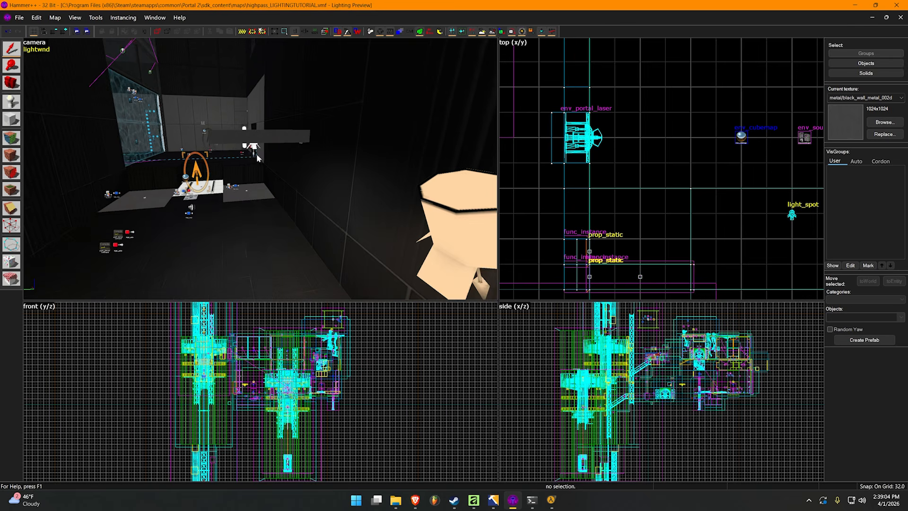
scroll(270, 170, "up", 4)
scroll(270, 166, "up", 8)
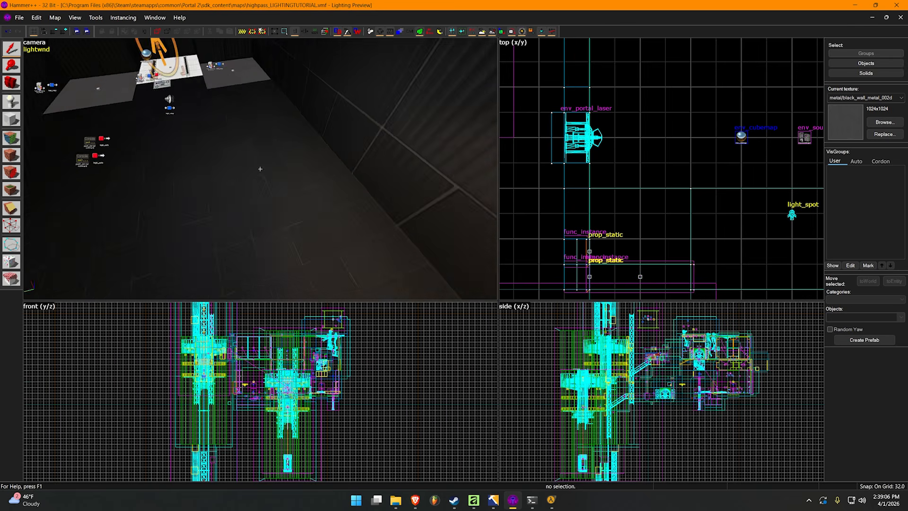